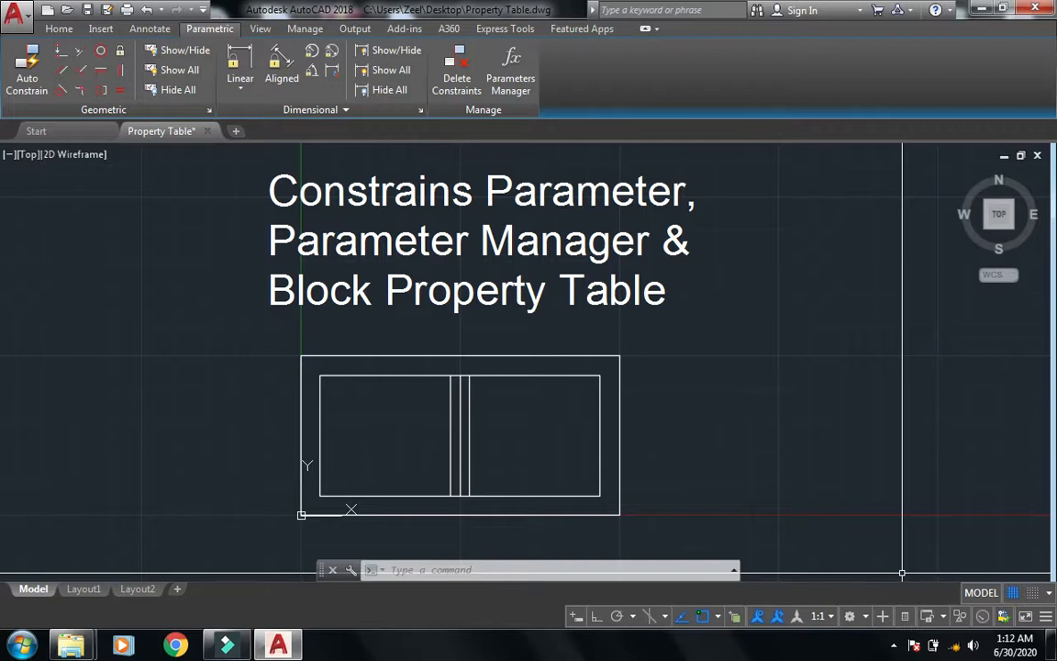
- Define a block named a from the window drawing, with its base point at the outer rectangle's lower-left corner, and open it for block editing
{"action": "type", "text": "b"}
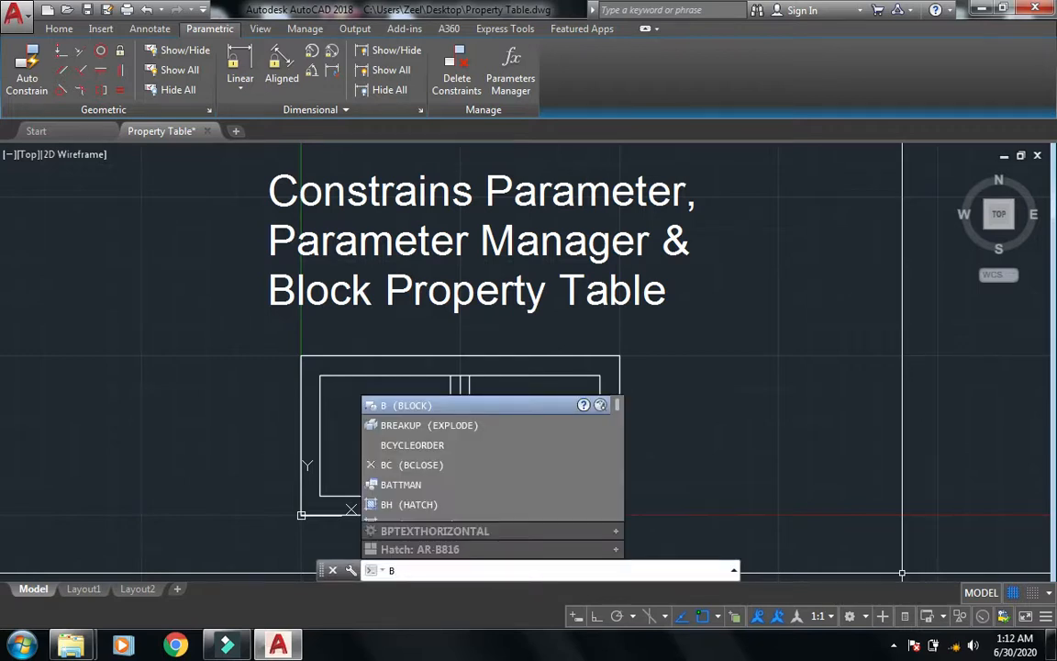
{"action": "key", "text": "Return"}
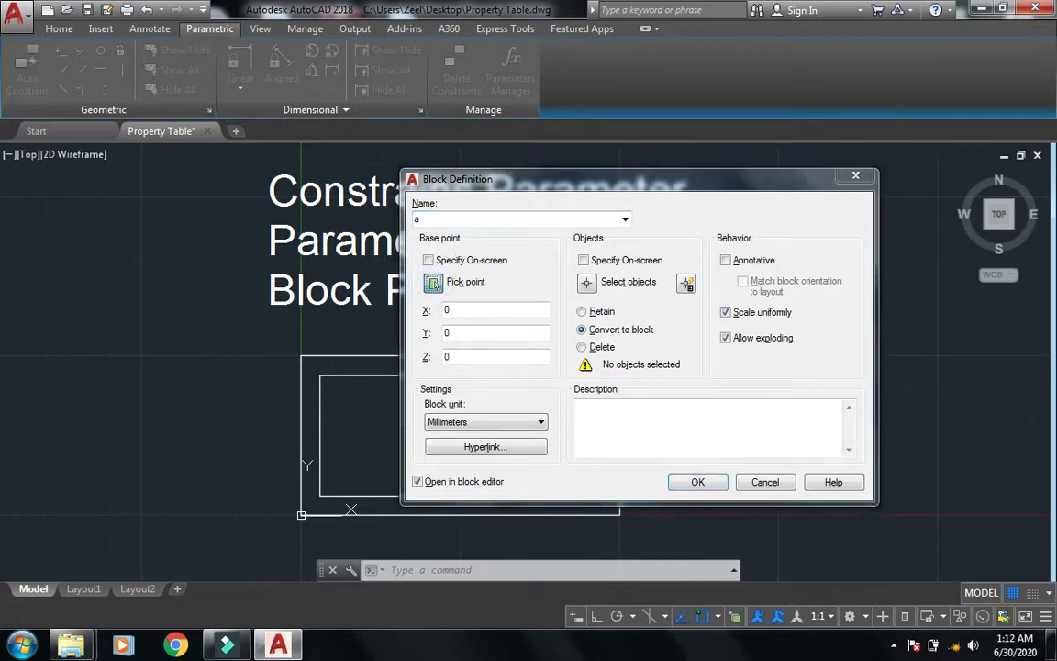
{"action": "left_click", "coordinate": [433, 283]}
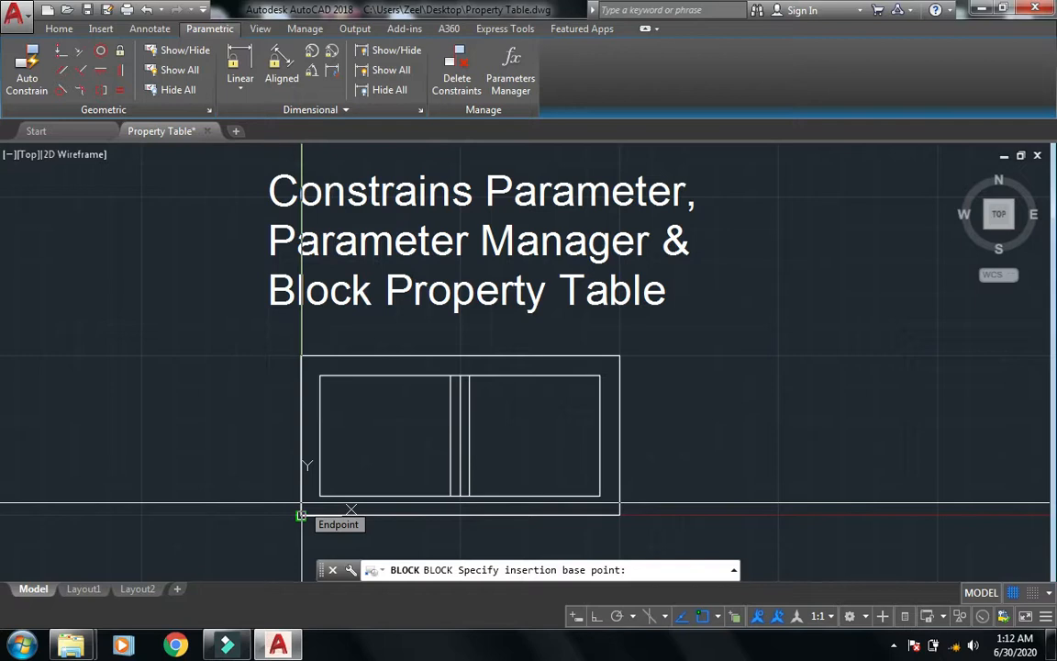
{"action": "left_click", "coordinate": [301, 515]}
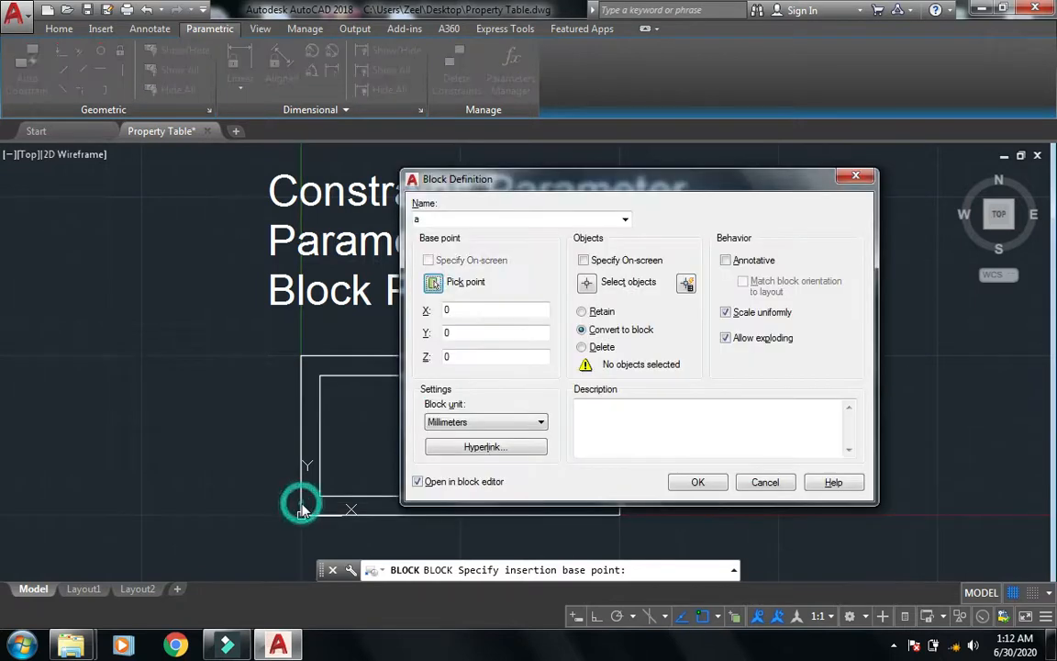
{"action": "left_click", "coordinate": [589, 285]}
{"action": "left_click", "coordinate": [651, 337]}
{"action": "left_click", "coordinate": [251, 535]}
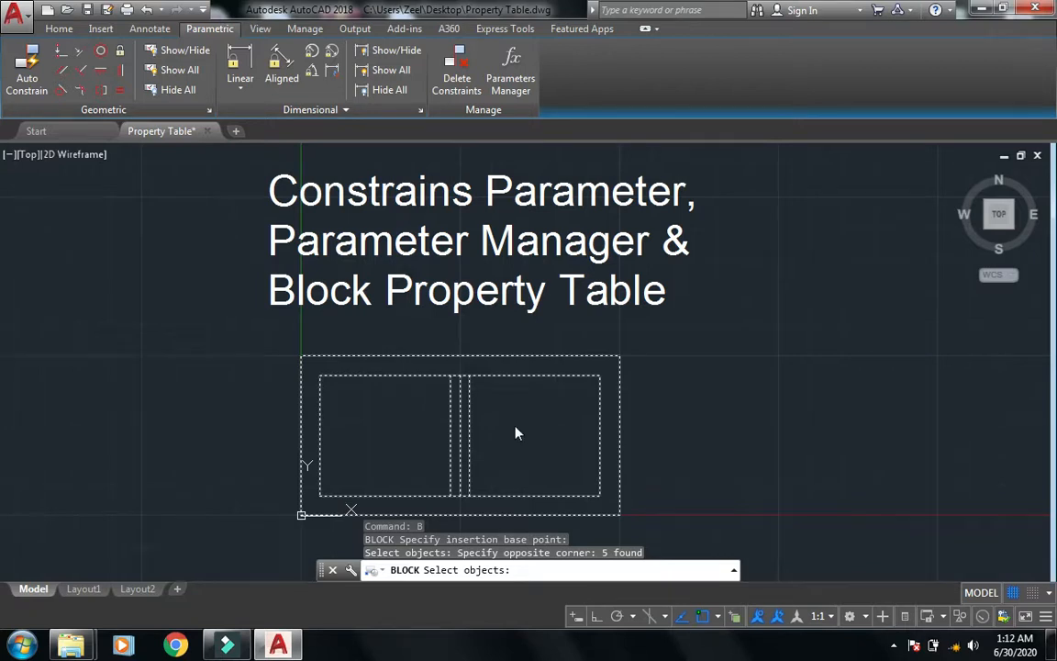
{"action": "key", "text": "Return"}
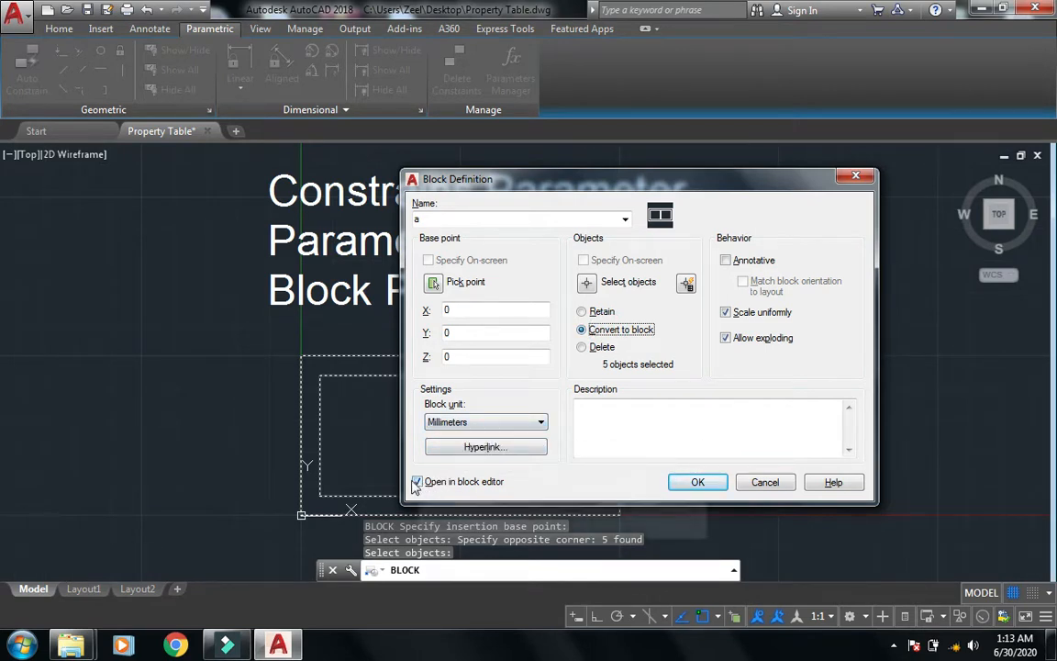
{"action": "left_click", "coordinate": [696, 486]}
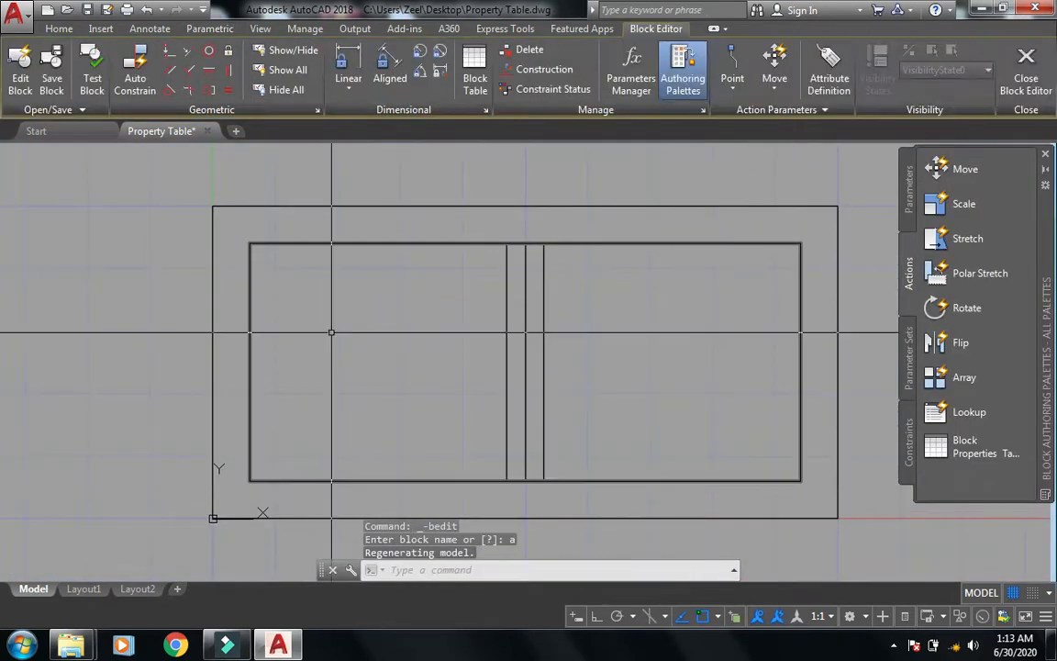
{"action": "scroll", "coordinate": [274, 327], "scroll_direction": "down", "scroll_amount": 2}
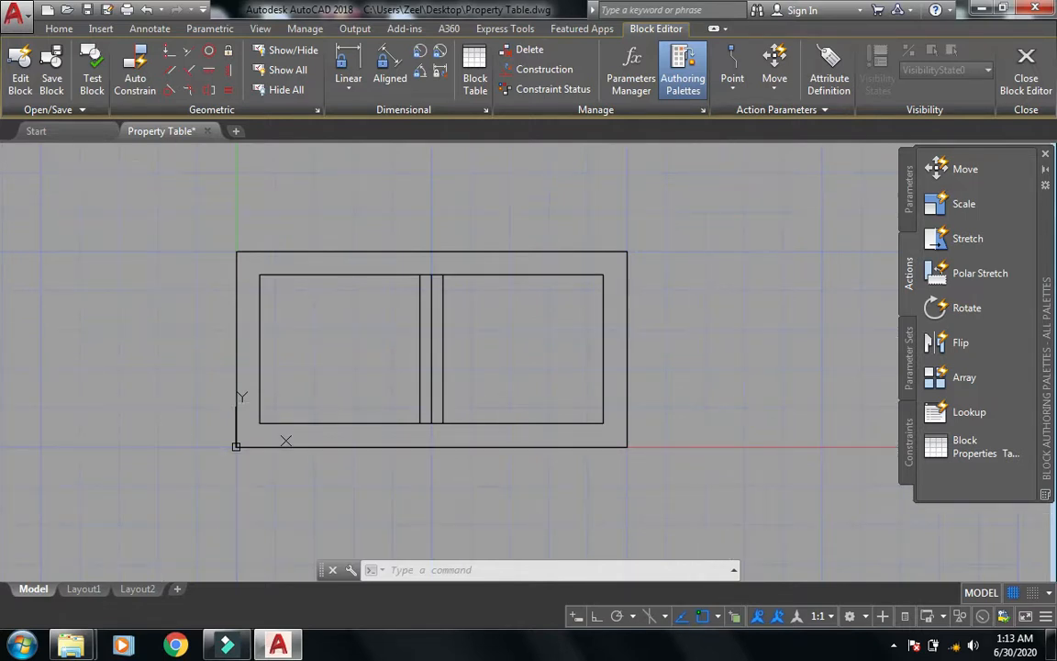
{"action": "left_click", "coordinate": [332, 438]}
{"action": "left_click", "coordinate": [320, 454]}
{"action": "left_click", "coordinate": [318, 406]}
{"action": "key", "text": "Escape"}
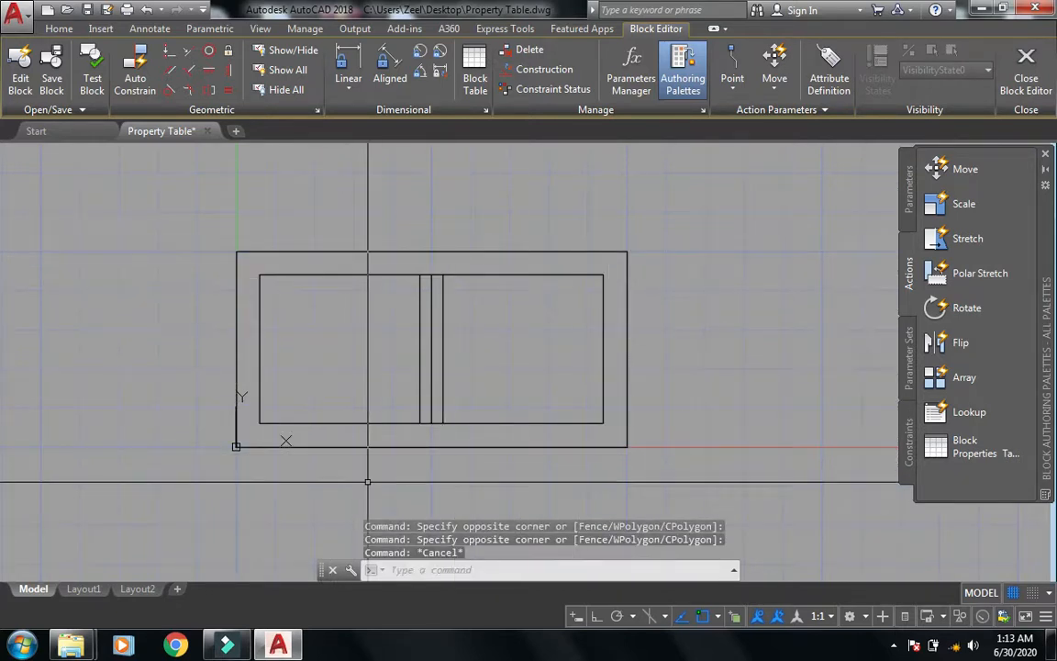
{"action": "left_click", "coordinate": [413, 265]}
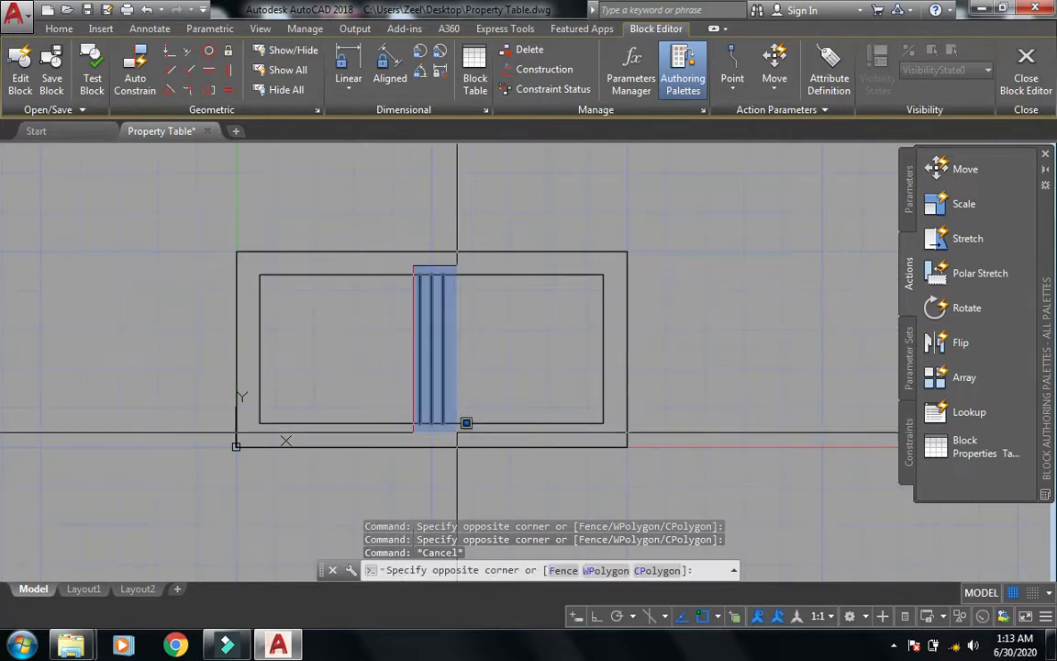
{"action": "left_click", "coordinate": [457, 439]}
{"action": "key", "text": "Escape"}
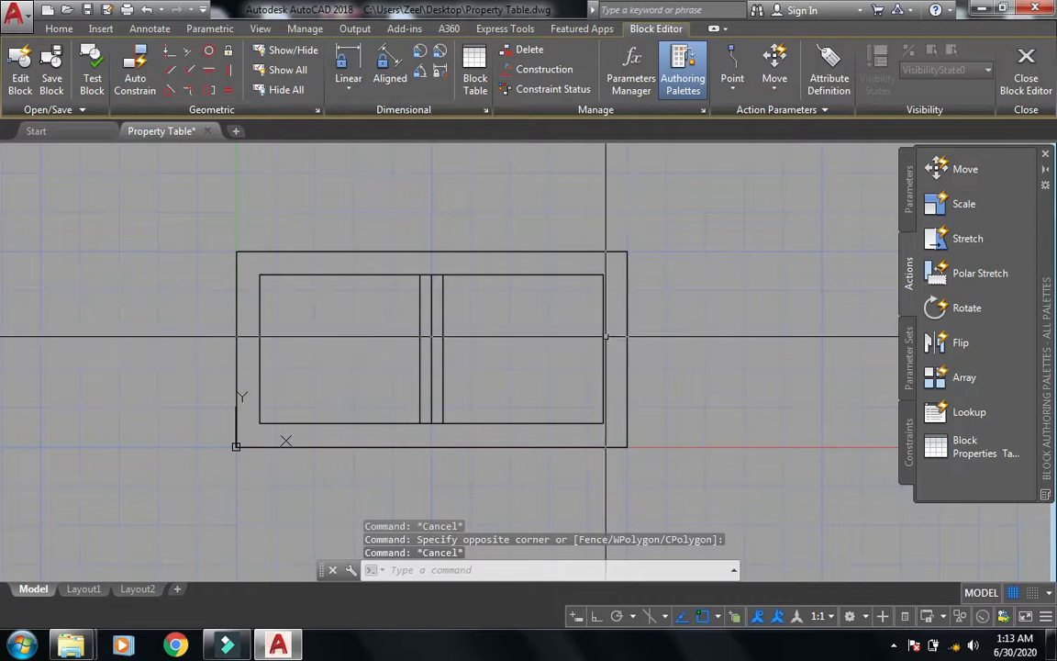
- Auto-constrain all the window geometry and hide the geometric constraint markers
{"action": "middle_click_drag", "start_coordinate": [526, 352], "coordinate": [567, 367]}
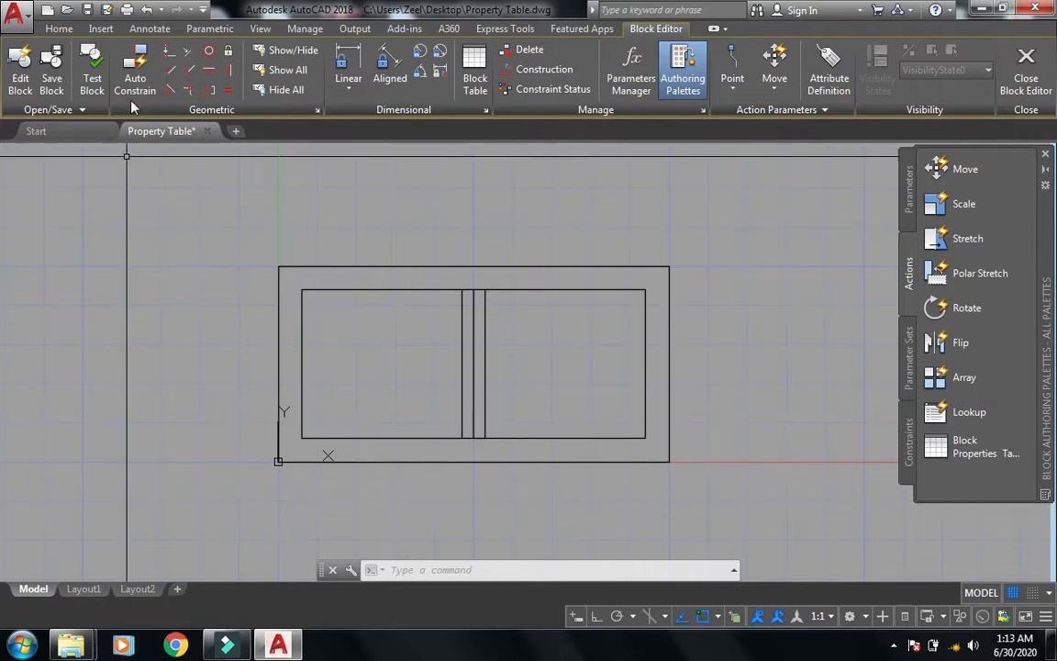
{"action": "left_click", "coordinate": [135, 71]}
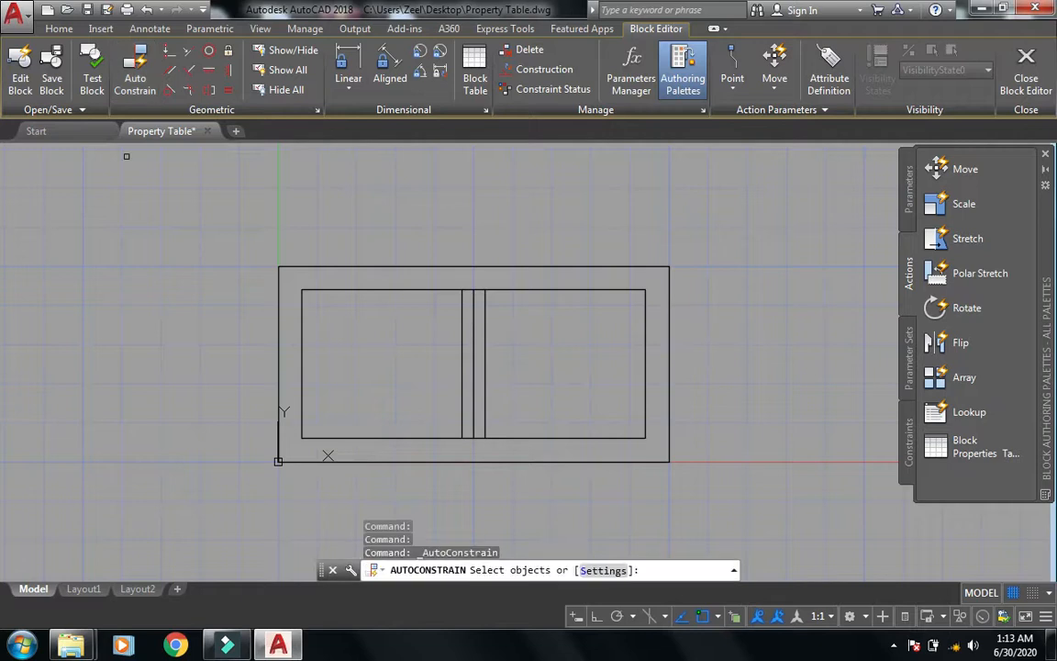
{"action": "left_click", "coordinate": [704, 241]}
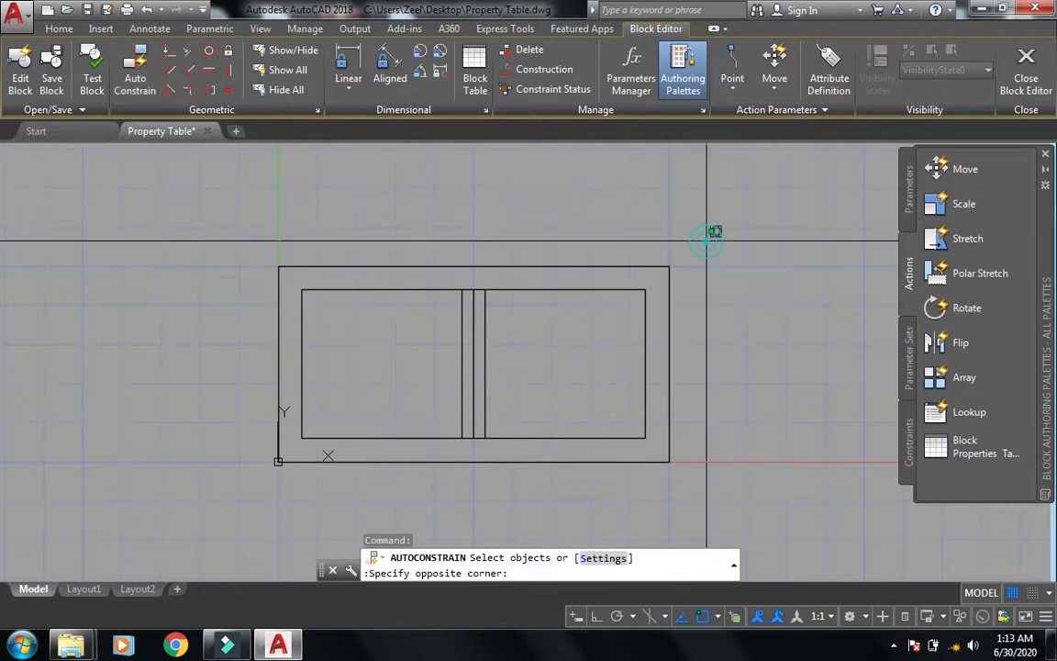
{"action": "left_click", "coordinate": [223, 485]}
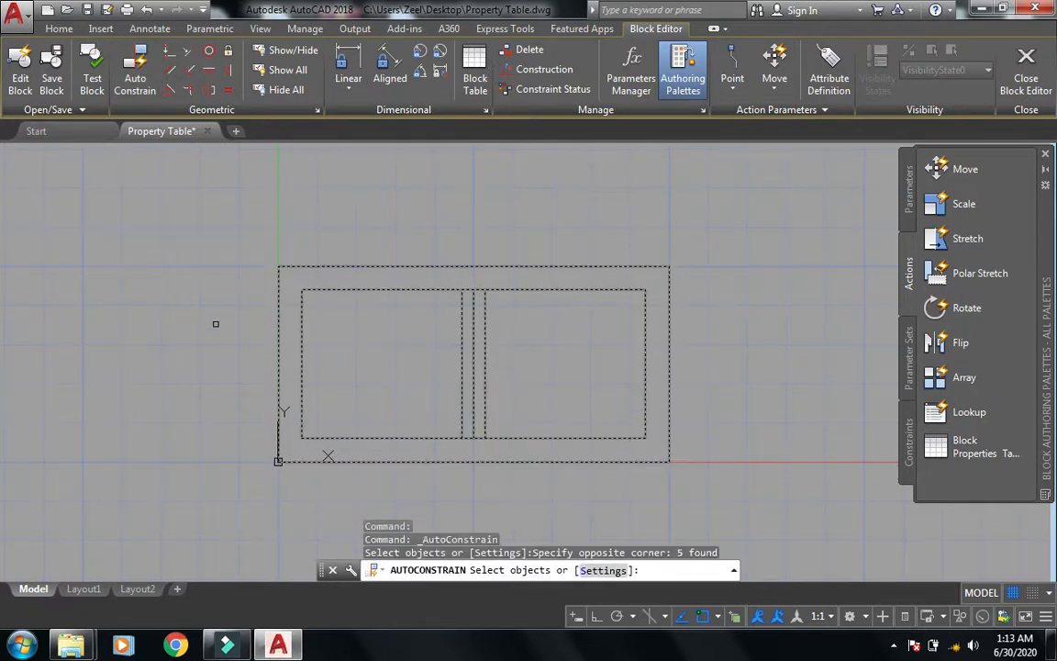
{"action": "key", "text": "Return"}
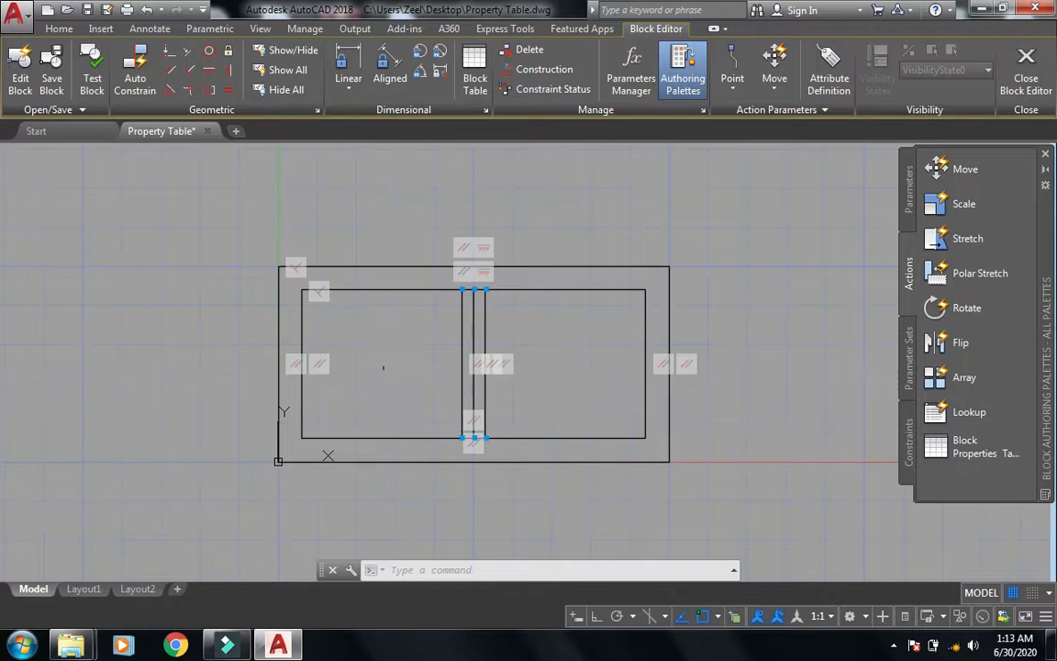
{"action": "left_click", "coordinate": [287, 93]}
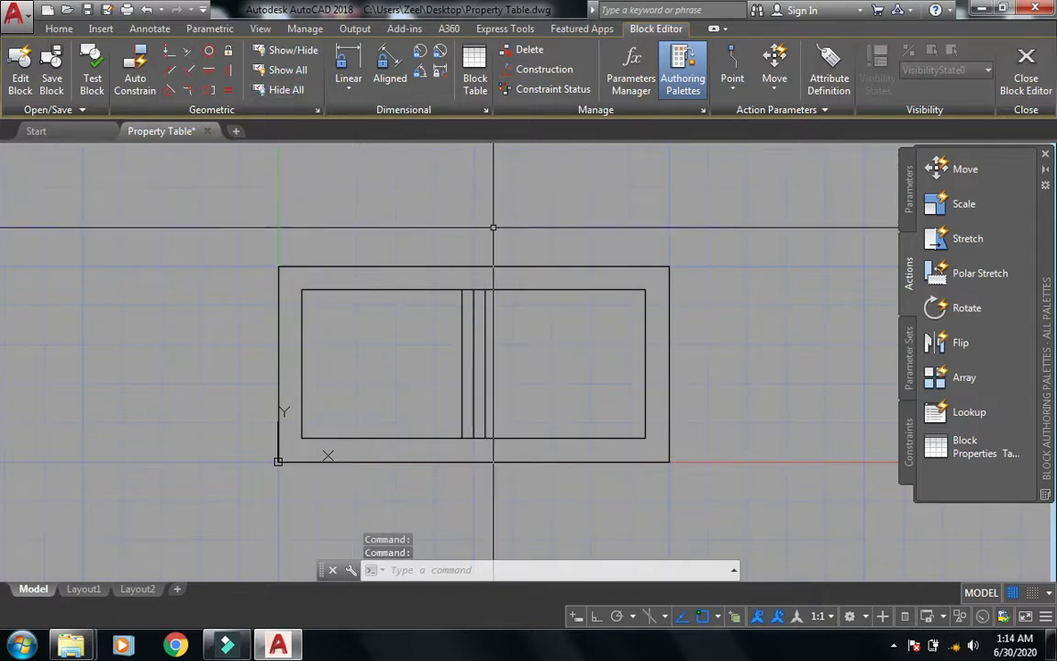
- Add a horizontal linear constraint between the outer rectangle's two upper corners, with the dimension line above the top edge
{"action": "left_click", "coordinate": [355, 72]}
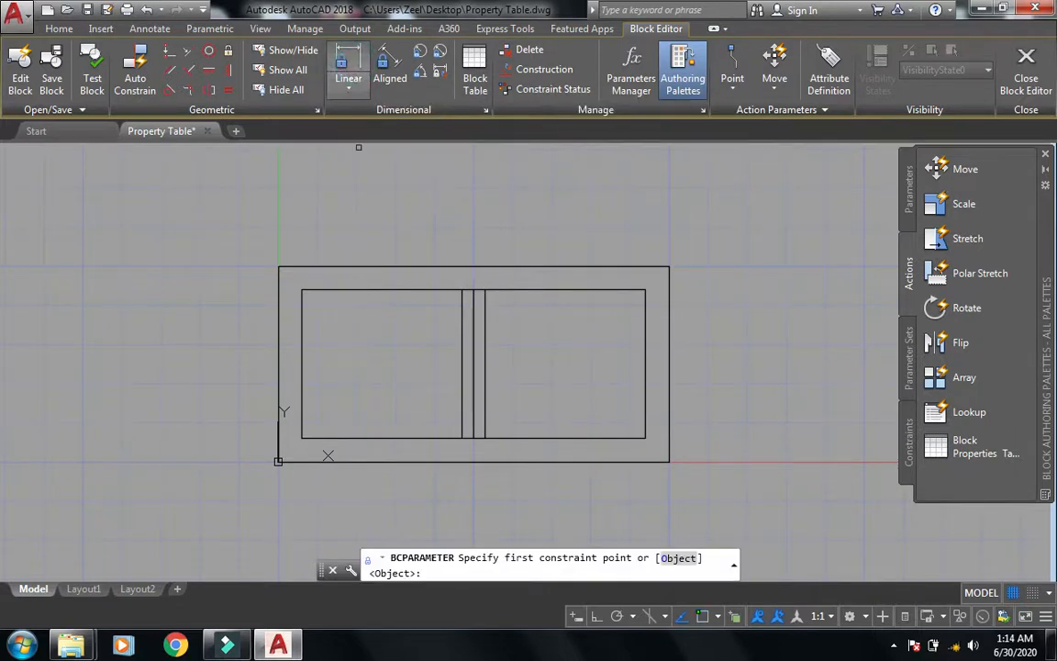
{"action": "left_click", "coordinate": [279, 265]}
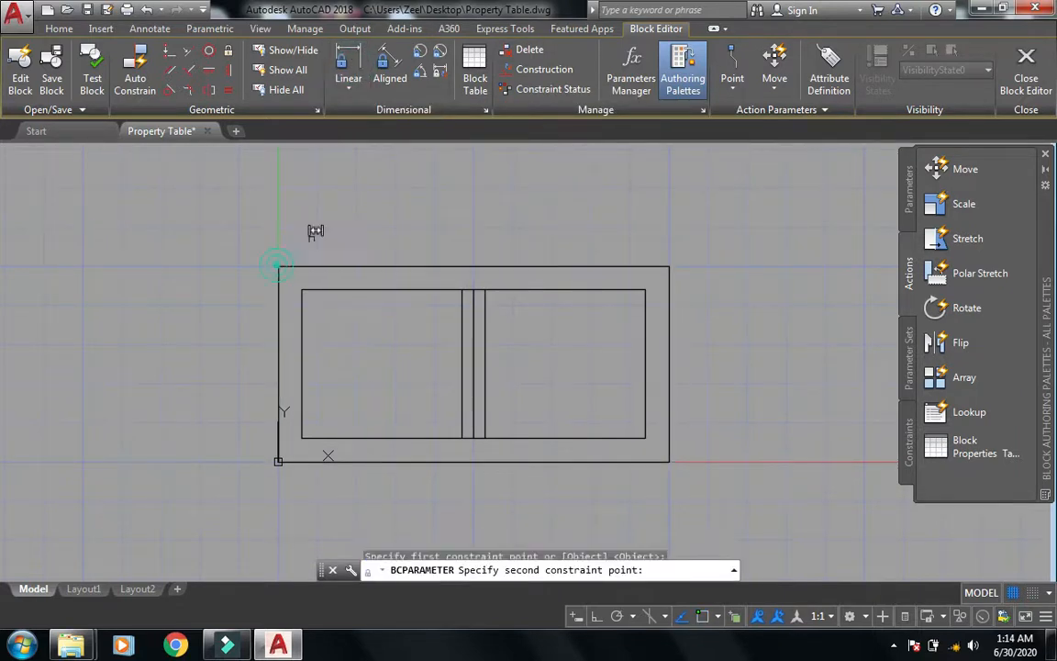
{"action": "left_click", "coordinate": [669, 266]}
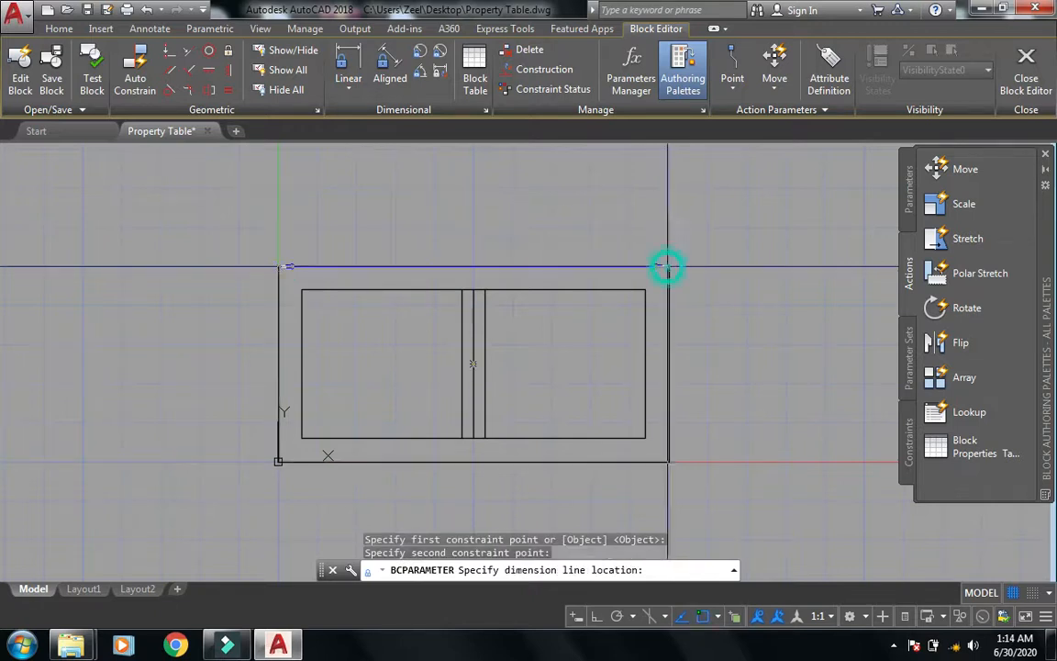
{"action": "left_click", "coordinate": [485, 231]}
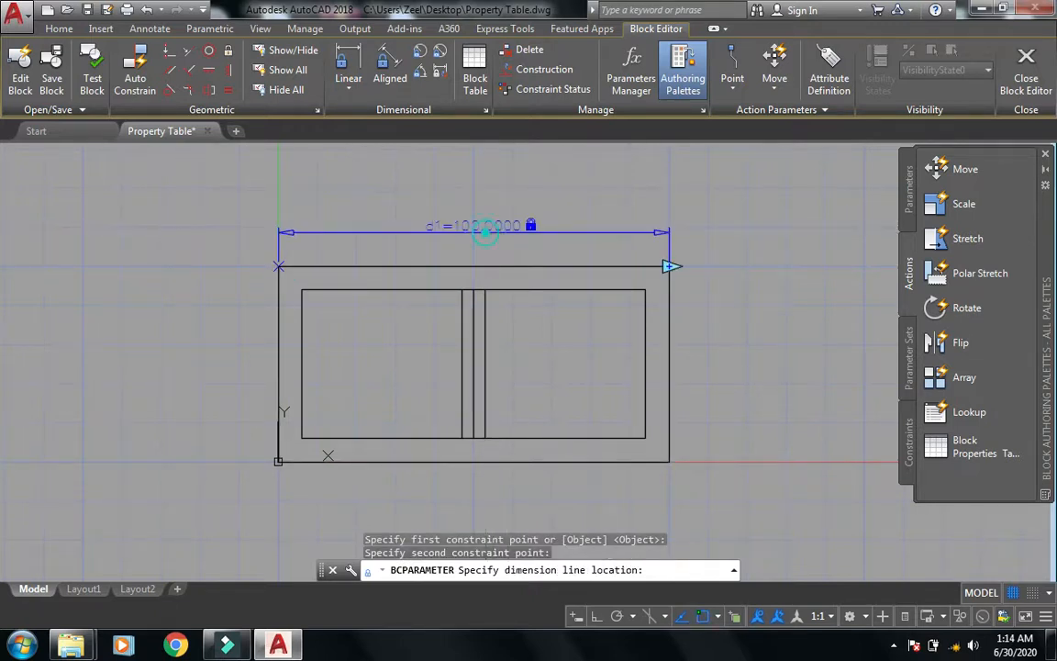
{"action": "left_click", "coordinate": [612, 199]}
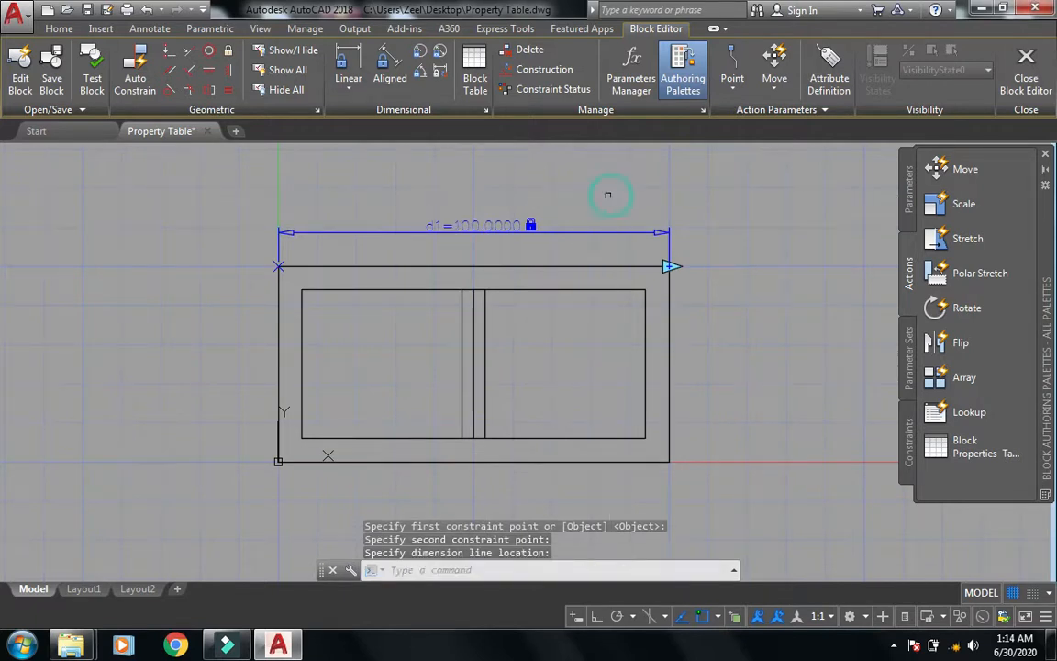
- Add a vertical linear constraint from the outer rectangle's lower-right to upper-right corner, with the dimension line outside the right edge
{"action": "left_click", "coordinate": [348, 74]}
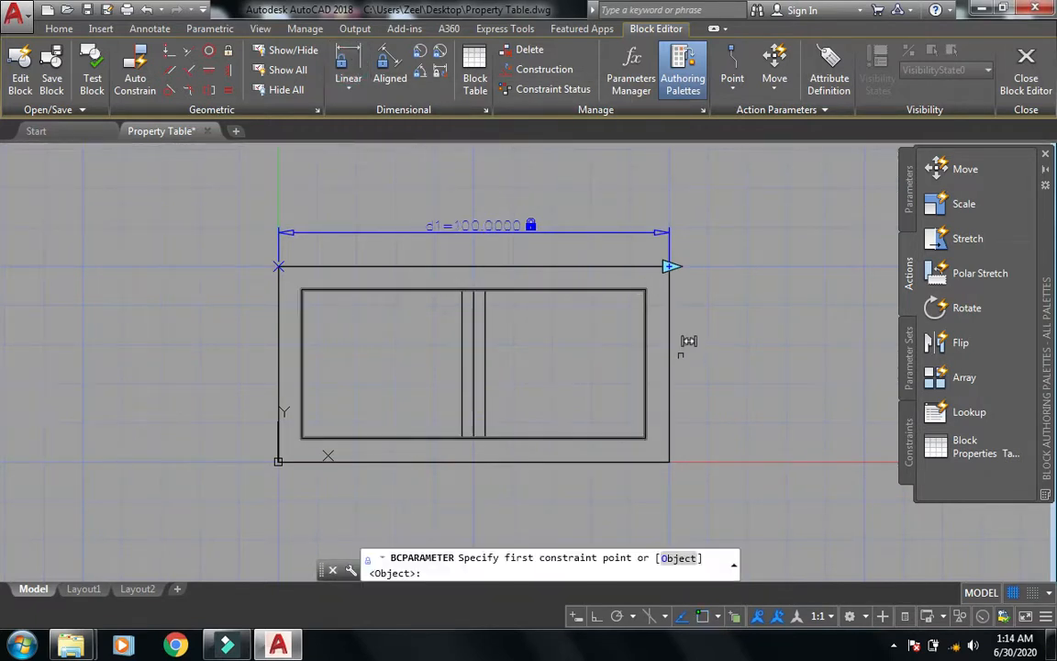
{"action": "left_click", "coordinate": [671, 459]}
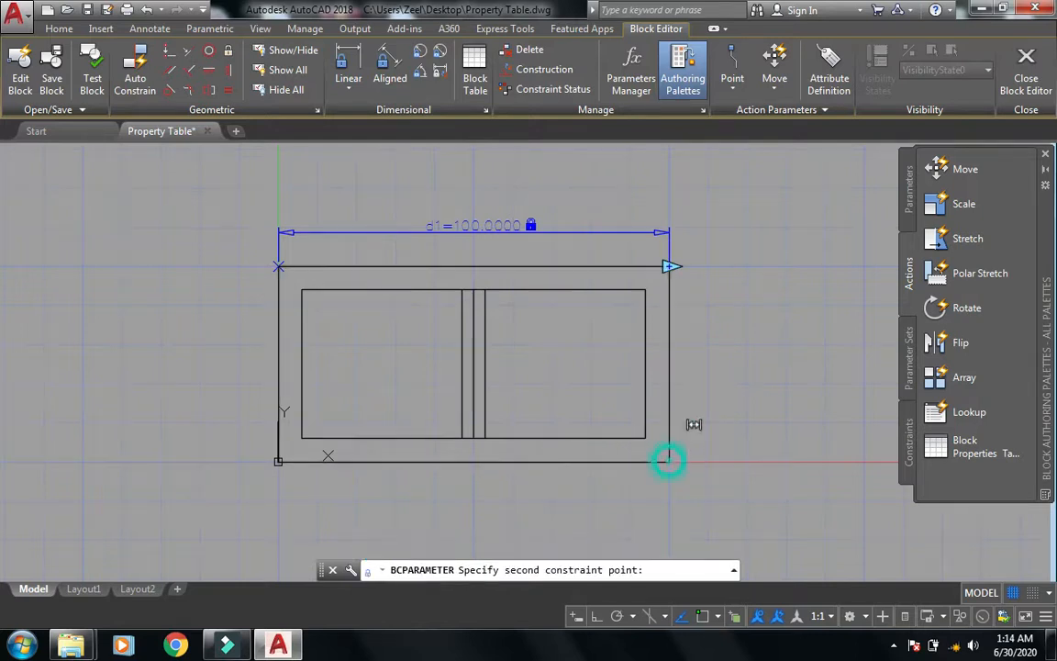
{"action": "left_click", "coordinate": [670, 265]}
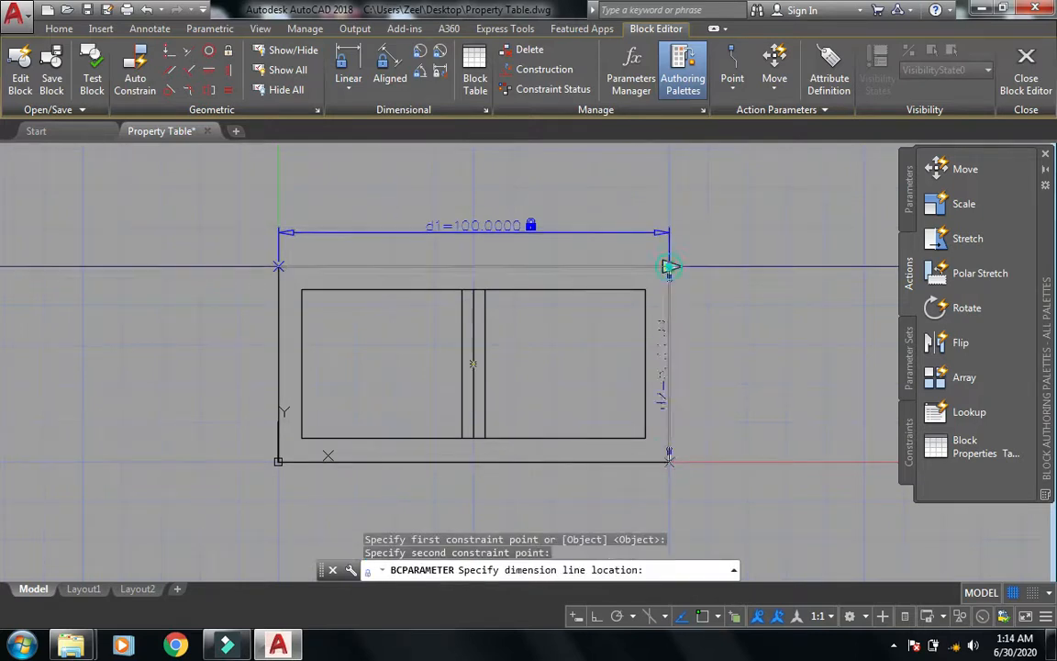
{"action": "left_click", "coordinate": [702, 350]}
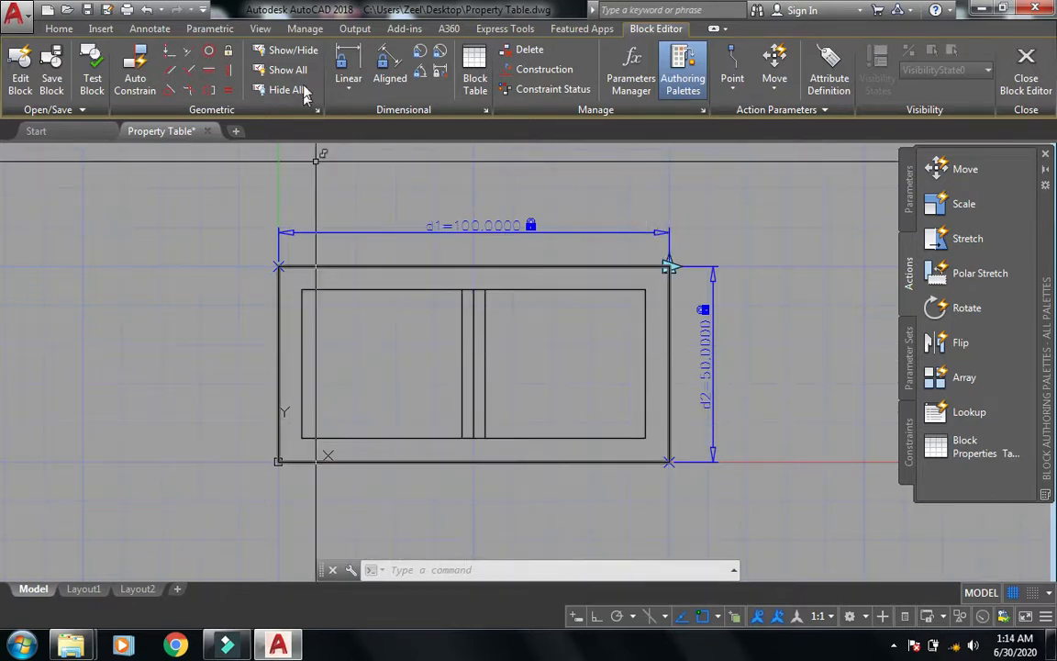
- Constrain the horizontal gap between the left-edge midpoints of the outer and inner rectangles with a linear constraint
{"action": "left_click", "coordinate": [346, 69]}
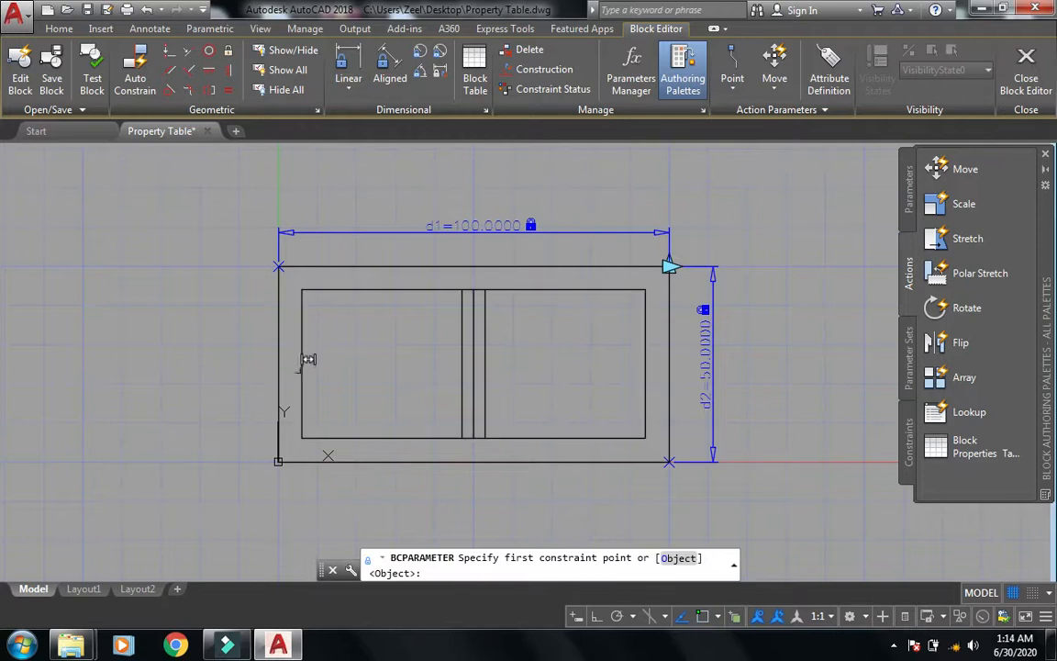
{"action": "left_click", "coordinate": [279, 364]}
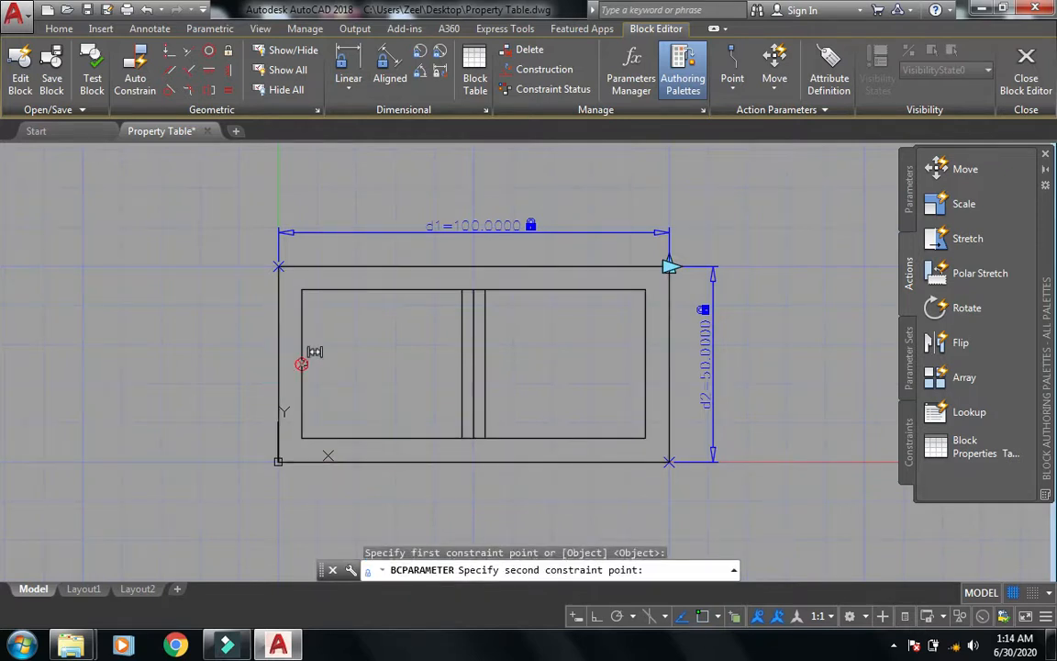
{"action": "left_click", "coordinate": [303, 360]}
{"action": "left_click", "coordinate": [331, 359]}
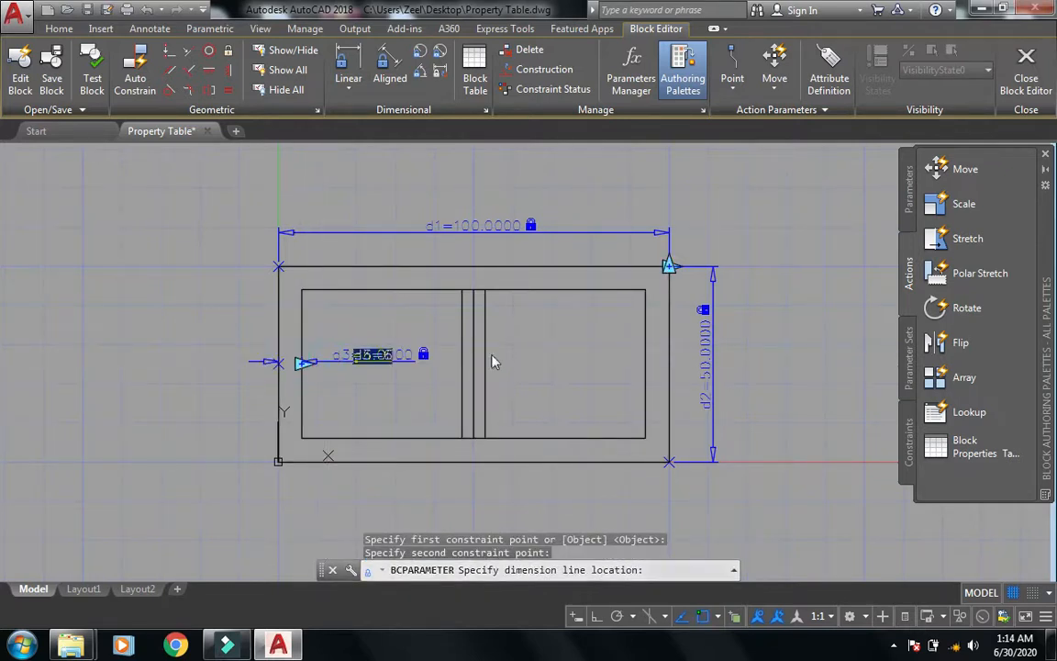
{"action": "left_click", "coordinate": [376, 413]}
- Constrain the vertical gap between the bottom-edge midpoints of the outer and inner rectangles with a linear constraint
{"action": "left_click", "coordinate": [348, 64]}
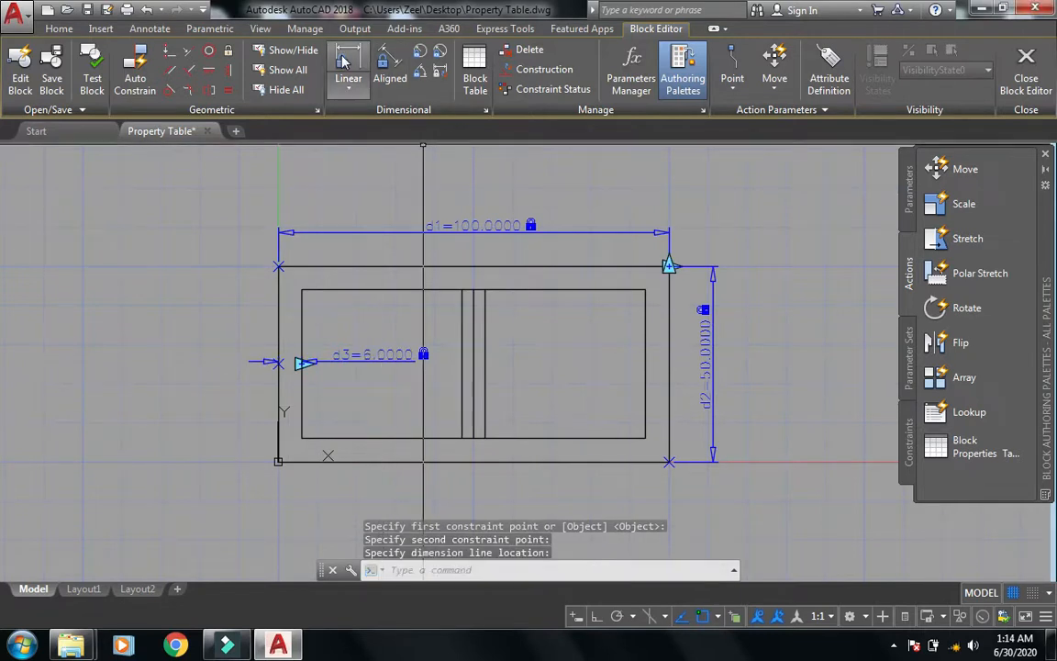
{"action": "left_click", "coordinate": [474, 461]}
{"action": "left_click", "coordinate": [474, 438]}
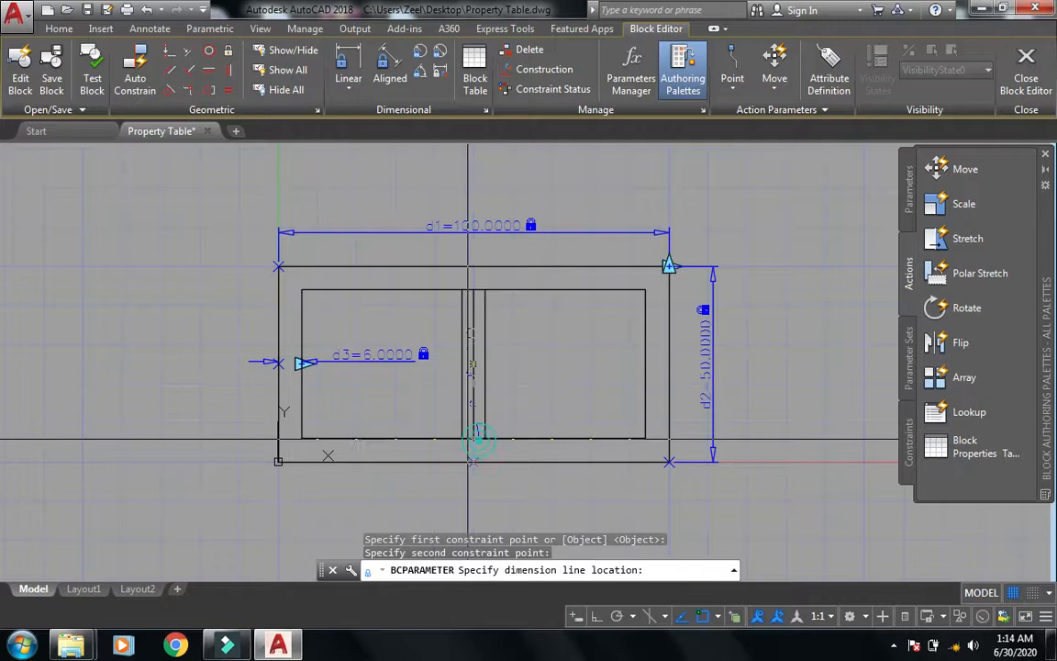
{"action": "left_click", "coordinate": [537, 345]}
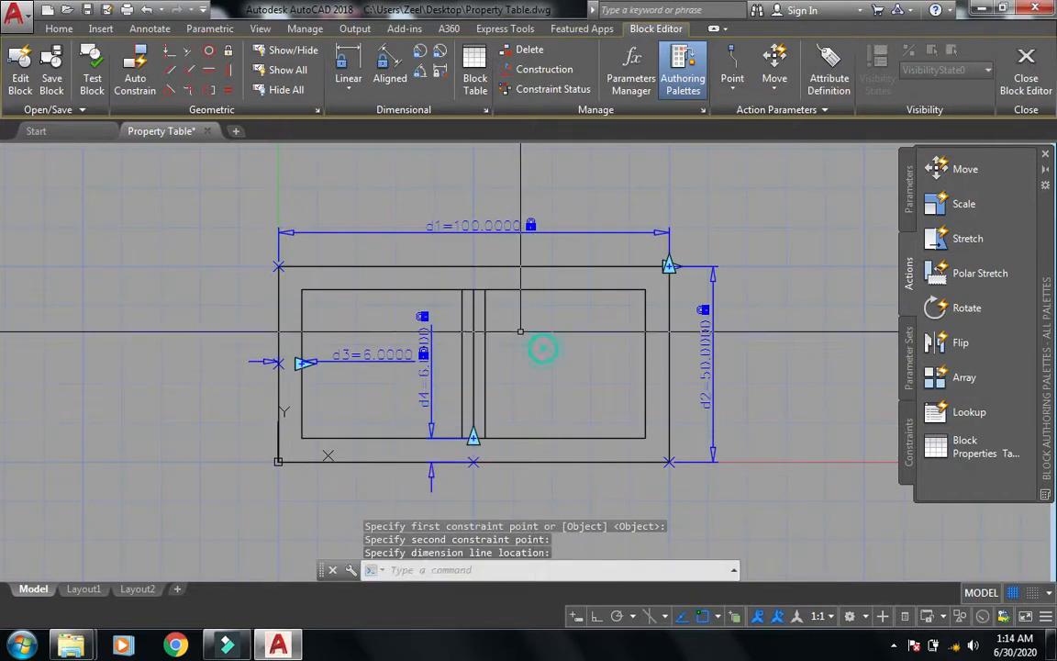
- Constrain the vertical gap between the top-edge midpoints of the outer and inner rectangles with a linear constraint
{"action": "left_click", "coordinate": [349, 60]}
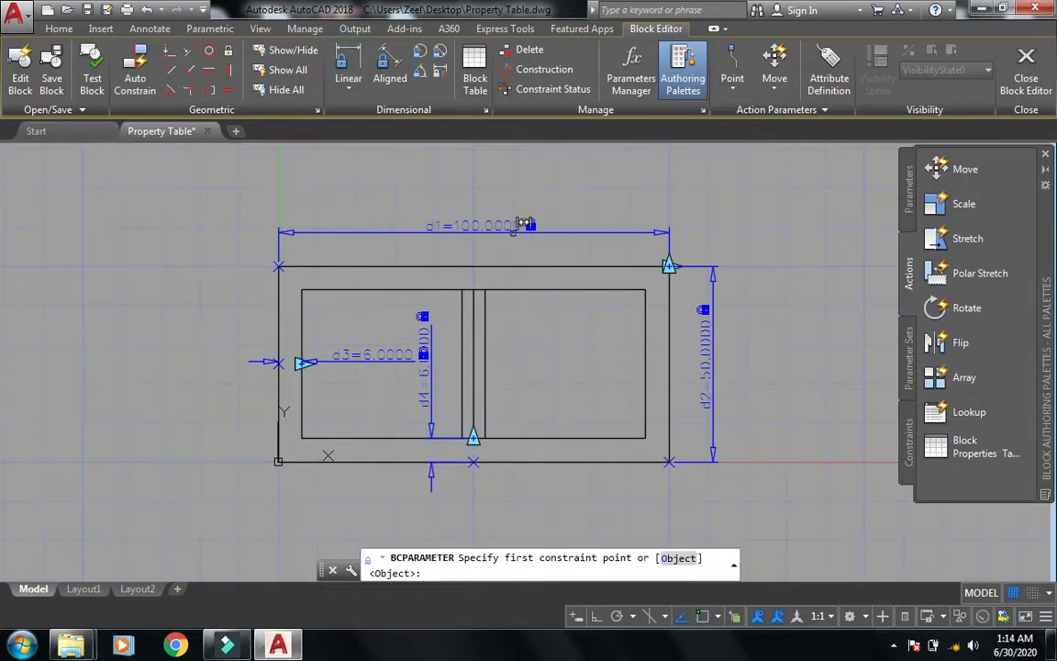
{"action": "left_click", "coordinate": [473, 266]}
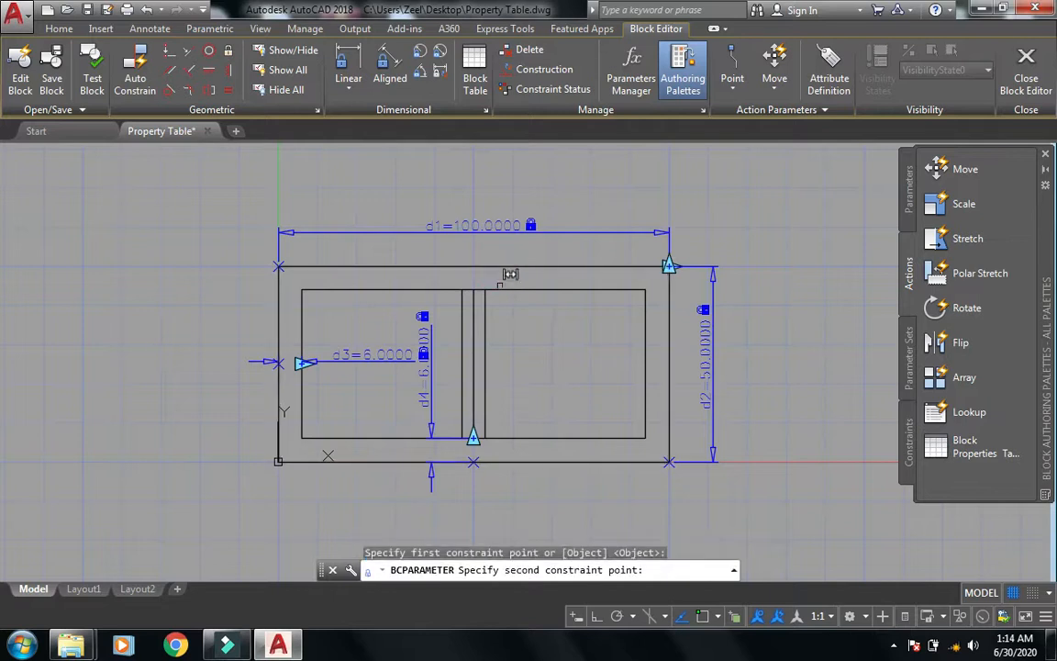
{"action": "left_click", "coordinate": [474, 290]}
{"action": "left_click", "coordinate": [517, 310]}
{"action": "left_click", "coordinate": [602, 365]}
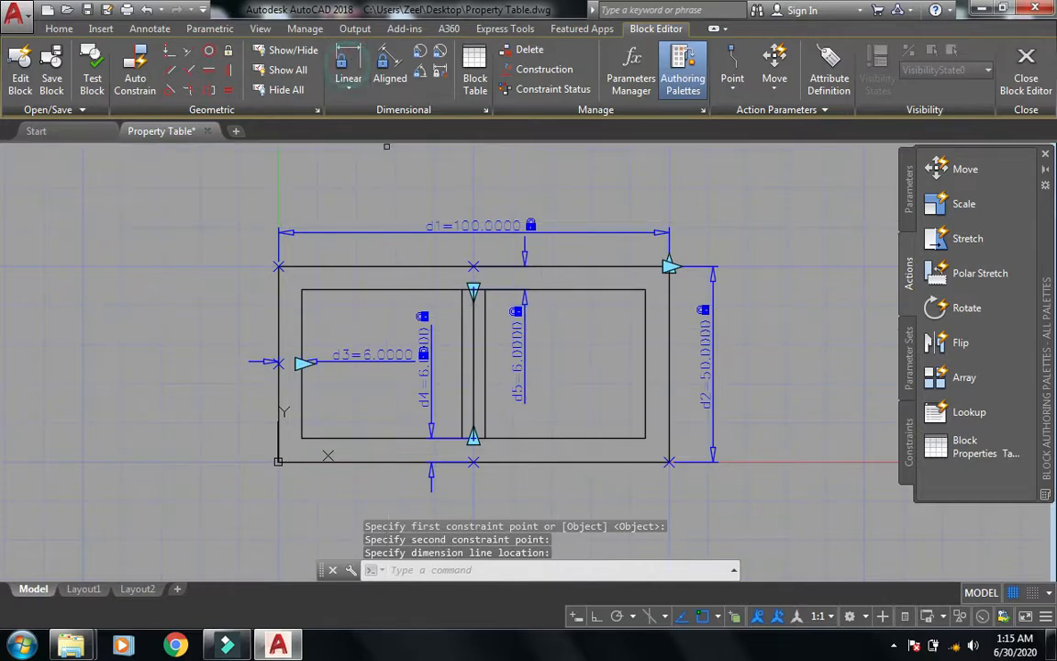
- Constrain the horizontal gap between the right-edge midpoints of the outer and inner rectangles with a linear constraint
{"action": "key", "text": "Return"}
{"action": "left_click", "coordinate": [664, 365]}
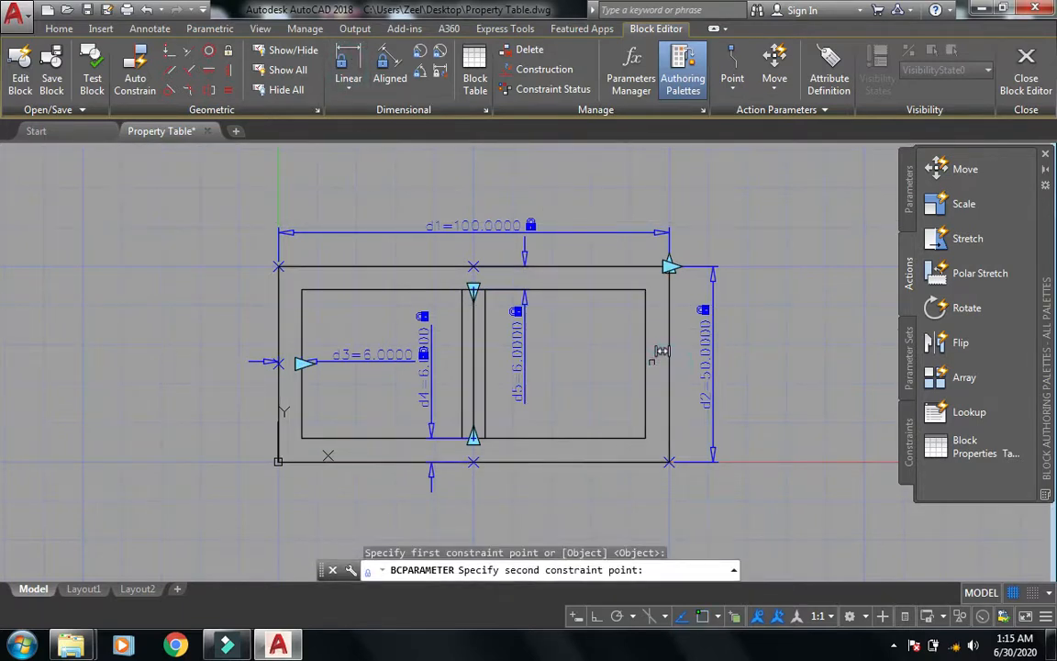
{"action": "left_click", "coordinate": [646, 364]}
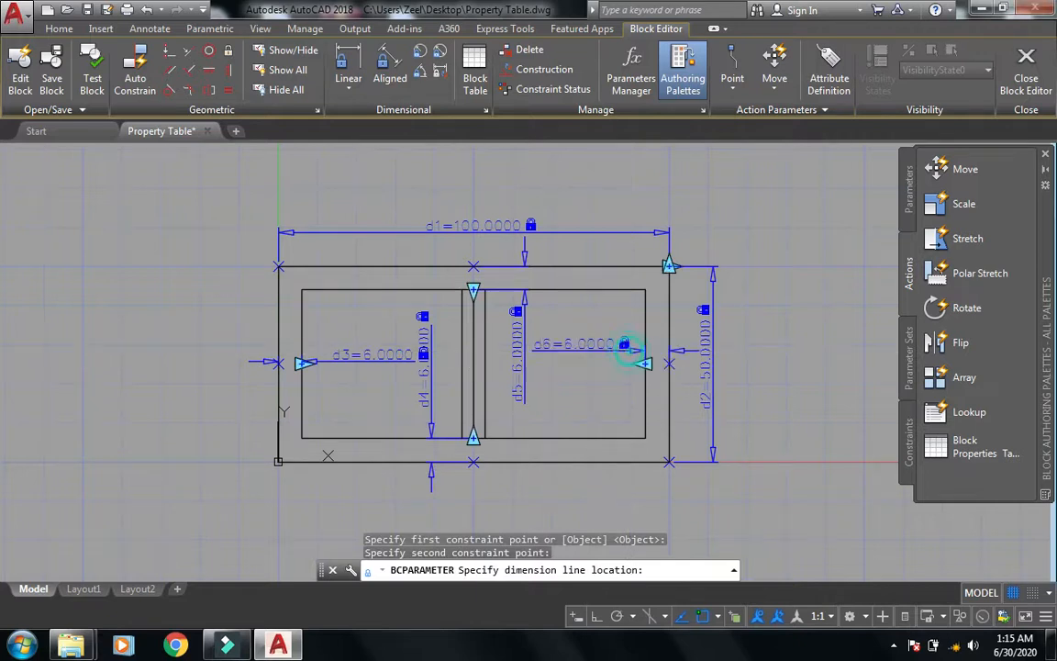
{"action": "left_click", "coordinate": [580, 355]}
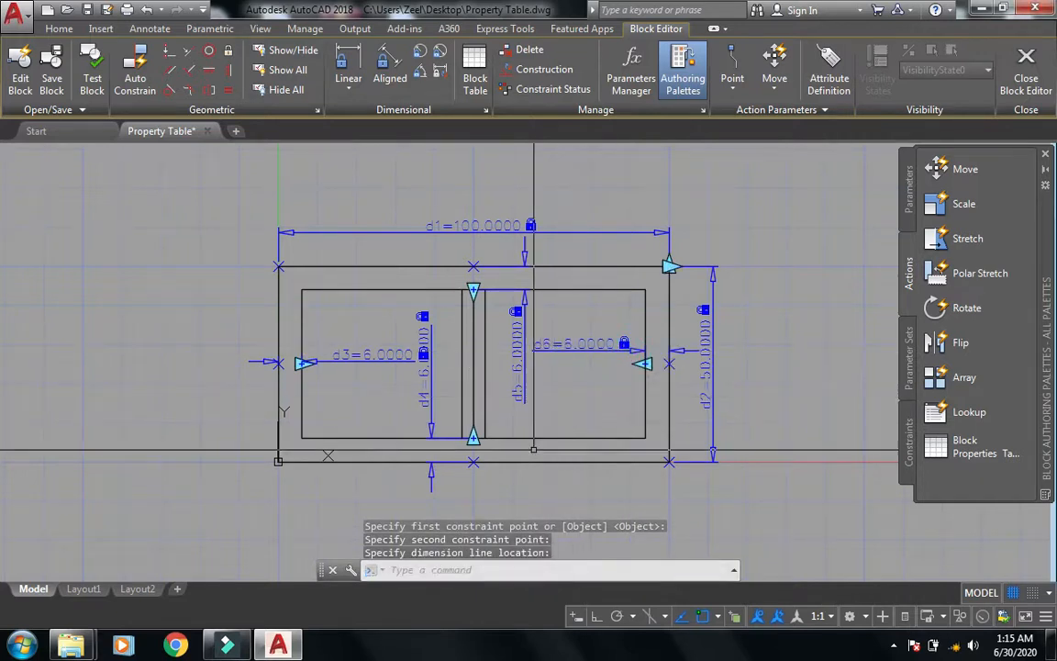
{"action": "scroll", "coordinate": [450, 496], "scroll_direction": "up", "scroll_amount": 2}
{"action": "middle_click_drag", "start_coordinate": [571, 481], "coordinate": [606, 501]}
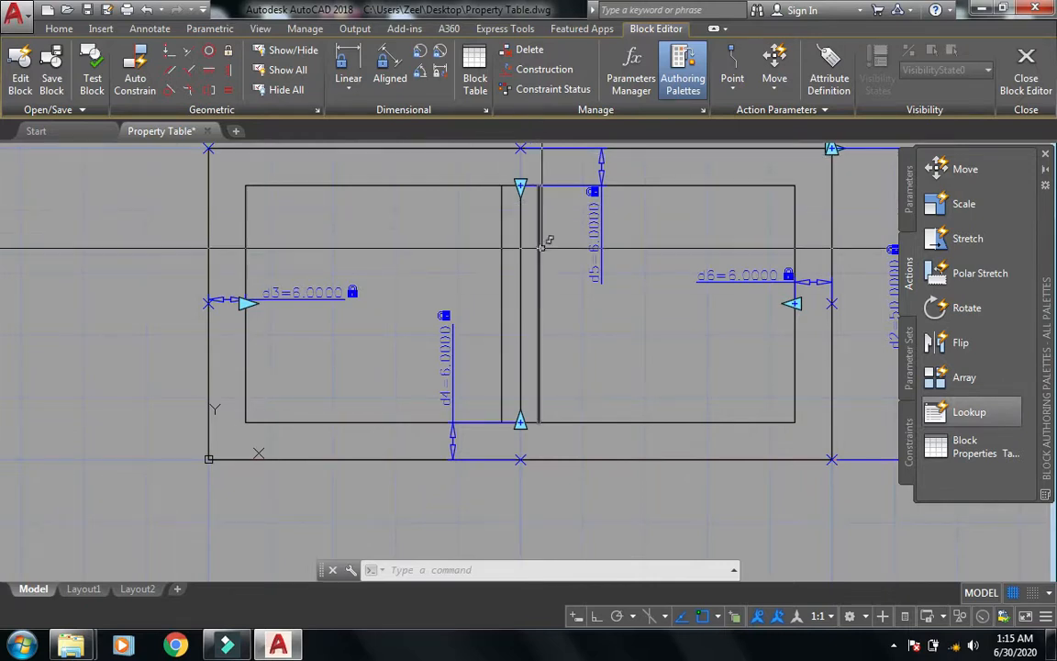
{"action": "left_click", "coordinate": [351, 64]}
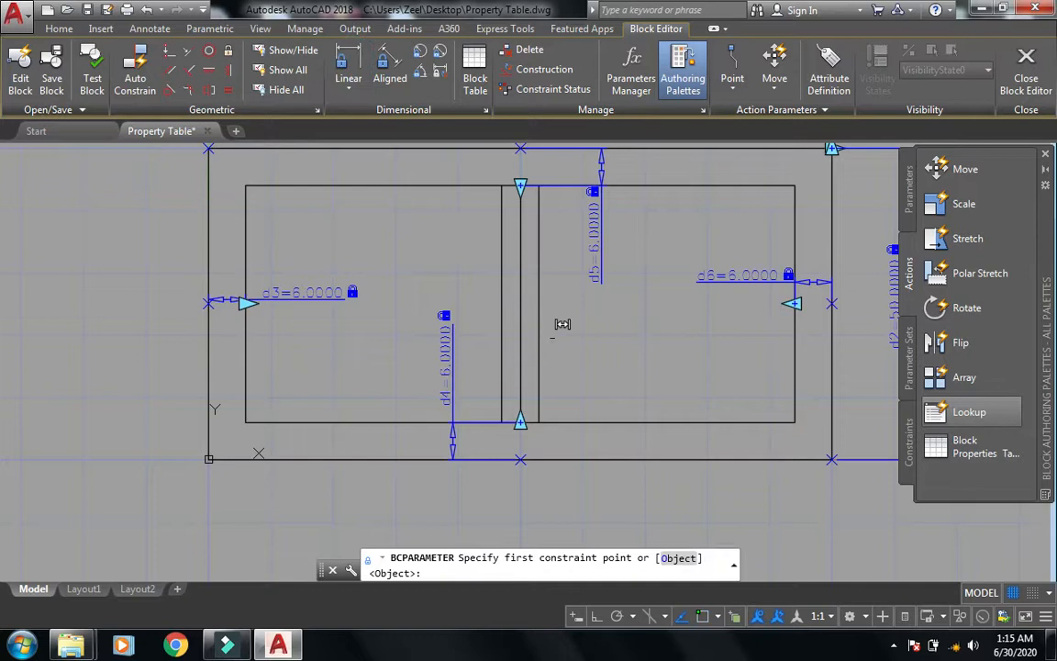
{"action": "left_click", "coordinate": [521, 379]}
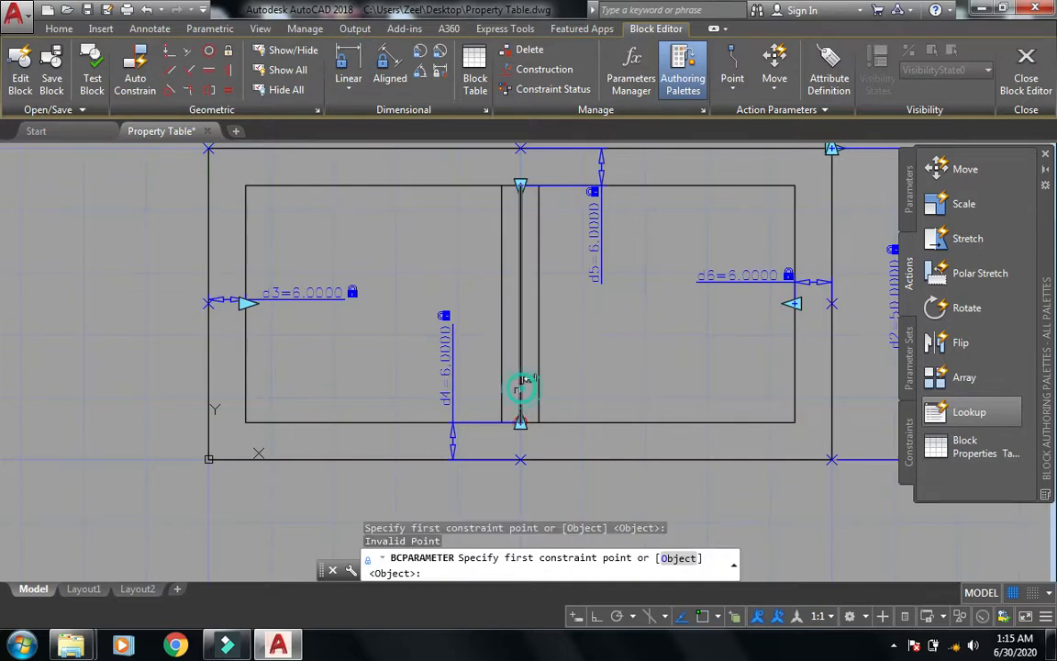
{"action": "left_click", "coordinate": [508, 384]}
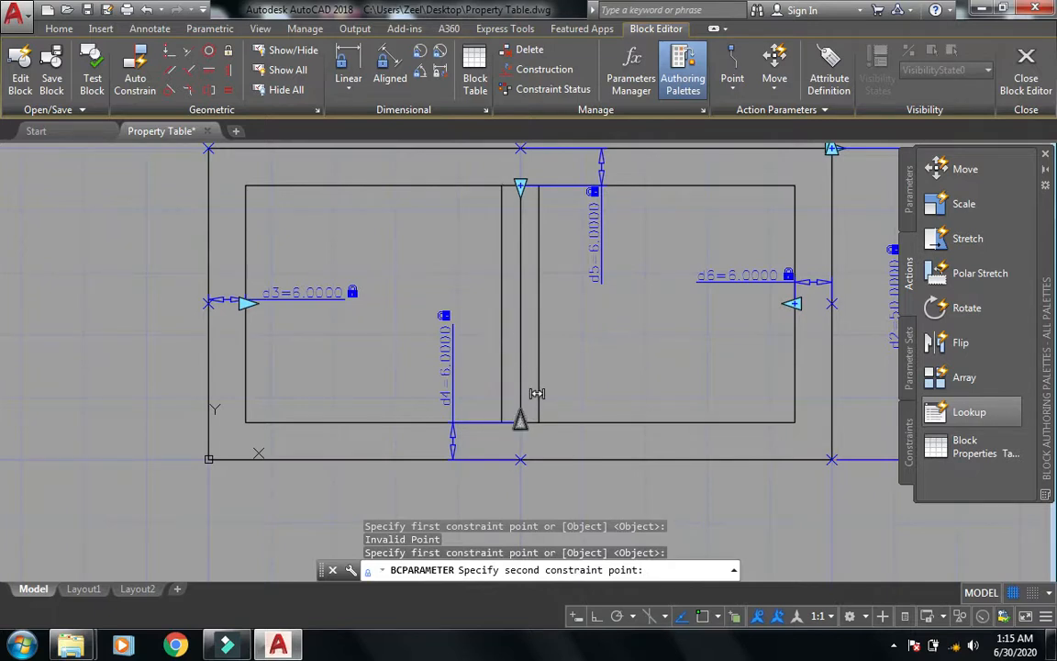
{"action": "left_click", "coordinate": [521, 402]}
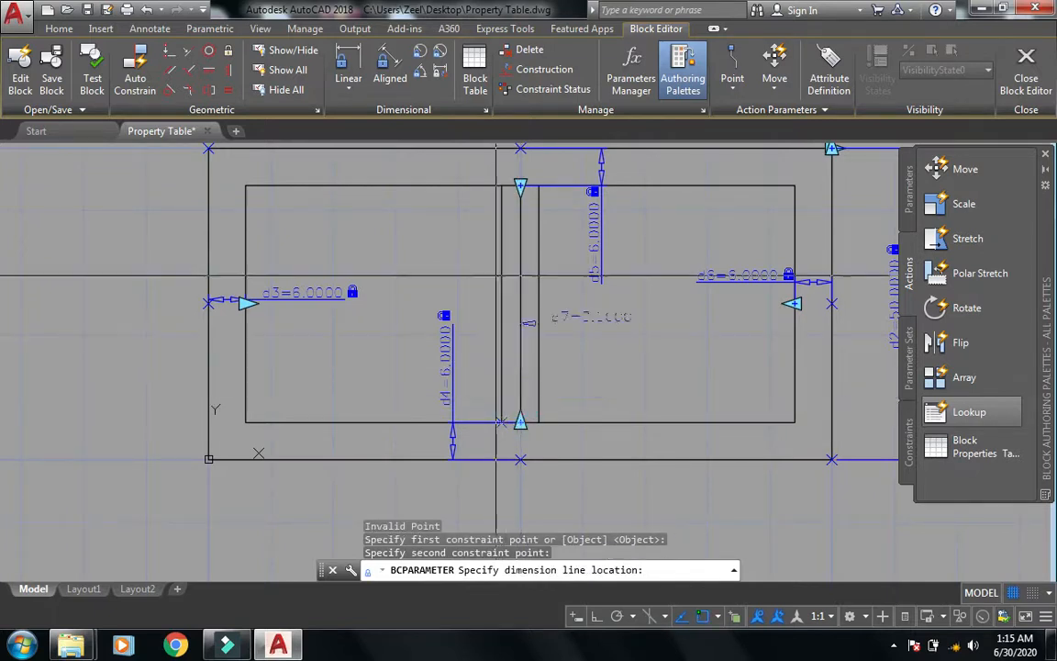
{"action": "key", "text": "Escape"}
- Add a horizontal linear constraint between the lower ends of the centre line and the mullion line to its left
{"action": "left_click", "coordinate": [352, 68]}
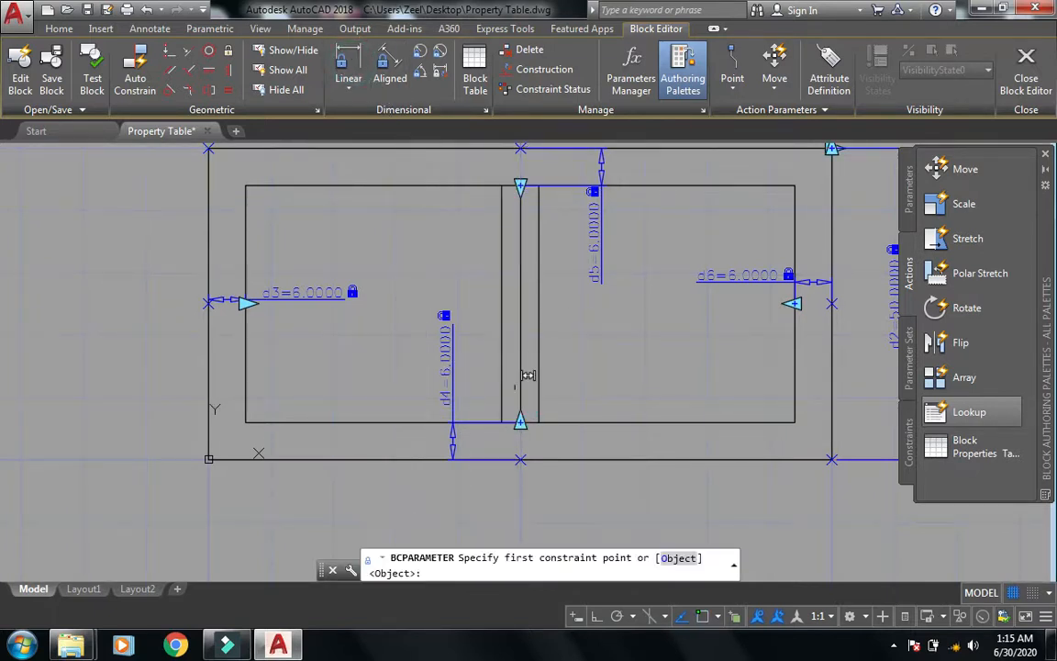
{"action": "left_click", "coordinate": [516, 378]}
{"action": "left_click", "coordinate": [511, 388]}
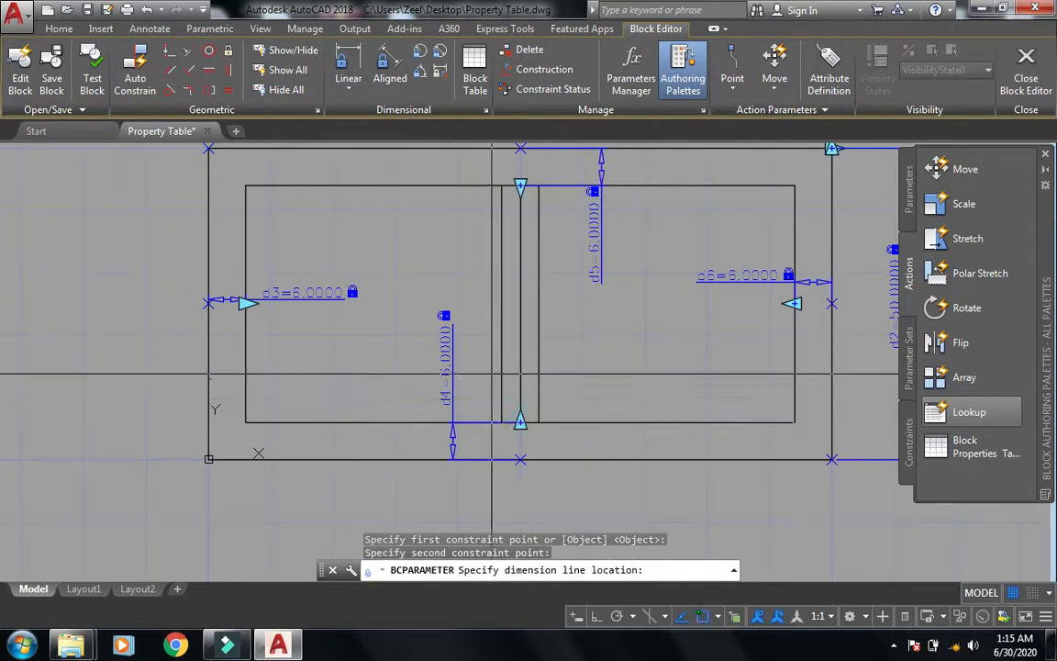
{"action": "left_click", "coordinate": [590, 332]}
- Add a horizontal linear constraint between the lower ends of the centre line and the mullion line to its right
{"action": "left_click", "coordinate": [349, 59]}
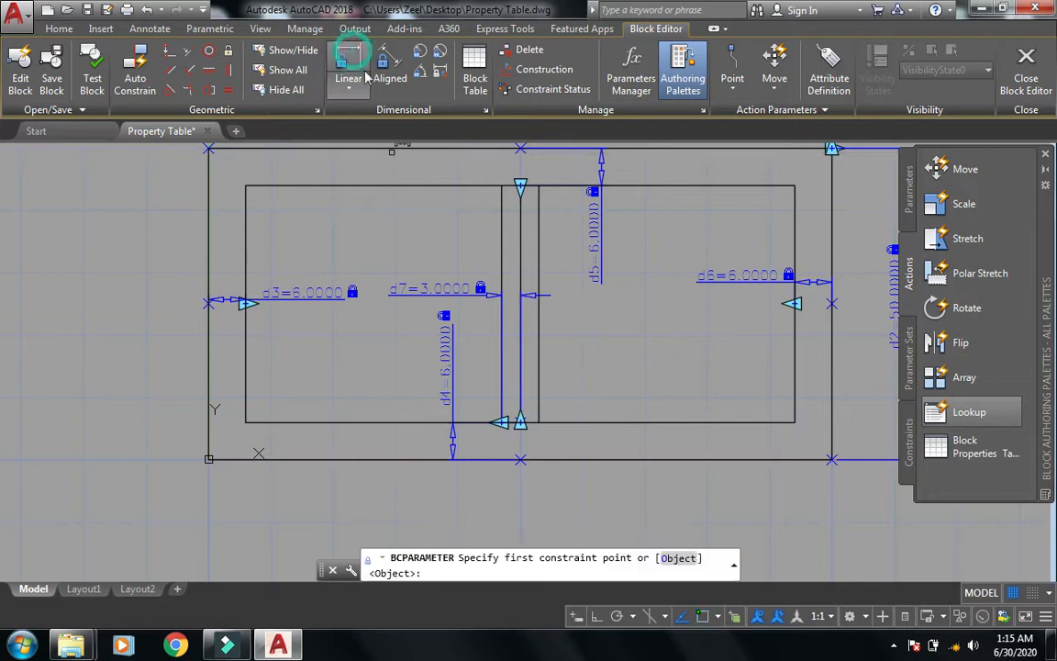
{"action": "left_click", "coordinate": [526, 379]}
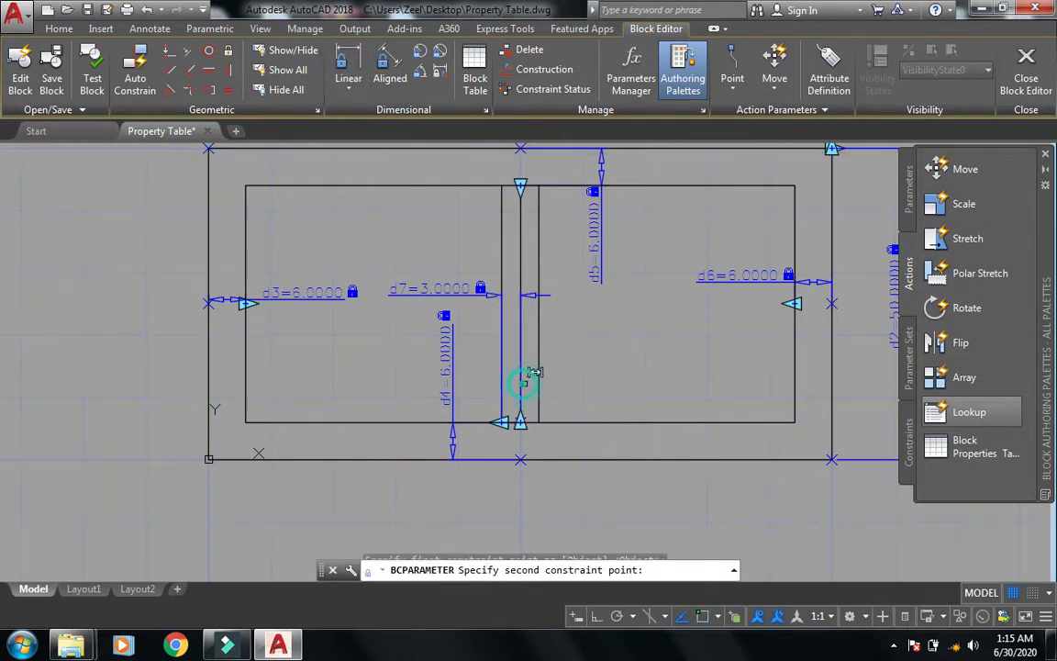
{"action": "left_click", "coordinate": [538, 387]}
{"action": "left_click", "coordinate": [556, 363]}
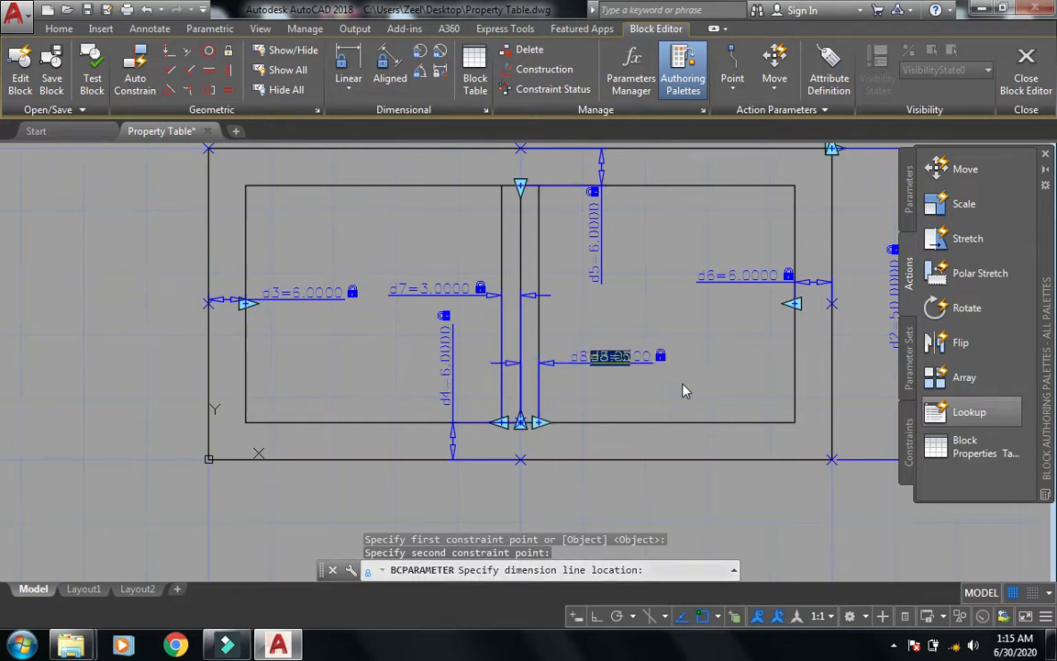
{"action": "key", "text": "Return"}
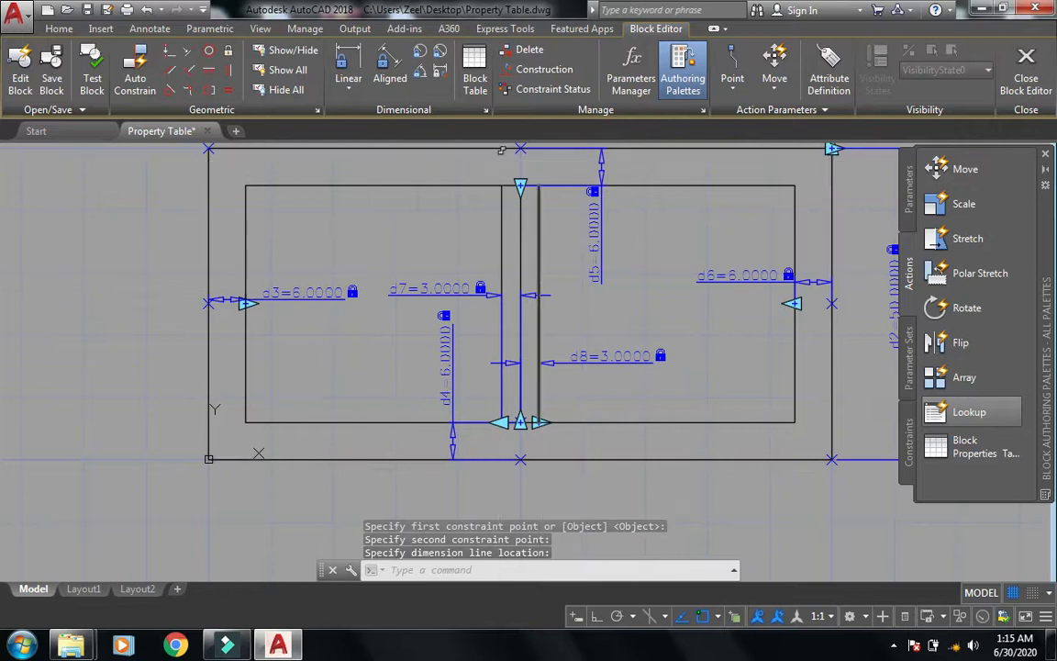
- Add a horizontal linear constraint from the outer rectangle's lower-left corner to the centre line's lower end, with the dimension line below the window
{"action": "left_click", "coordinate": [350, 59]}
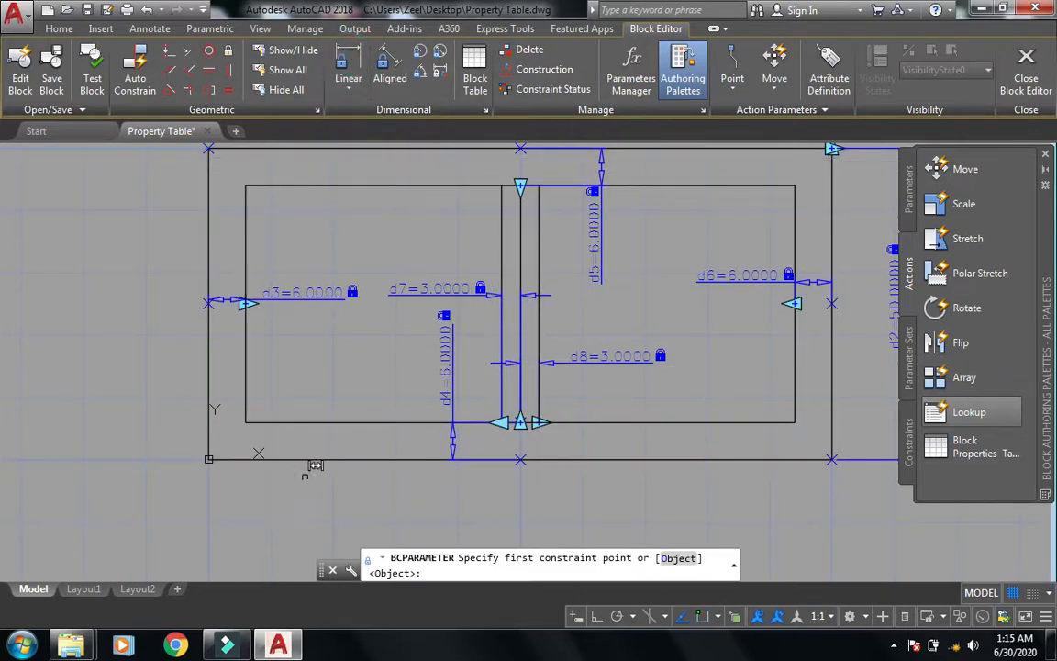
{"action": "left_click", "coordinate": [209, 458]}
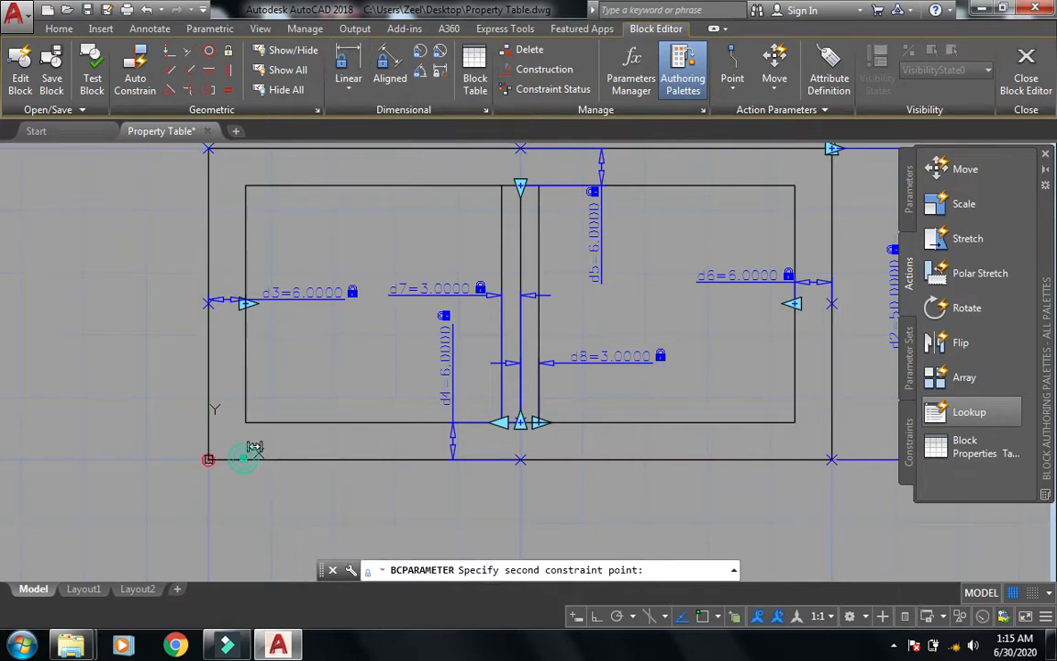
{"action": "left_click", "coordinate": [520, 423]}
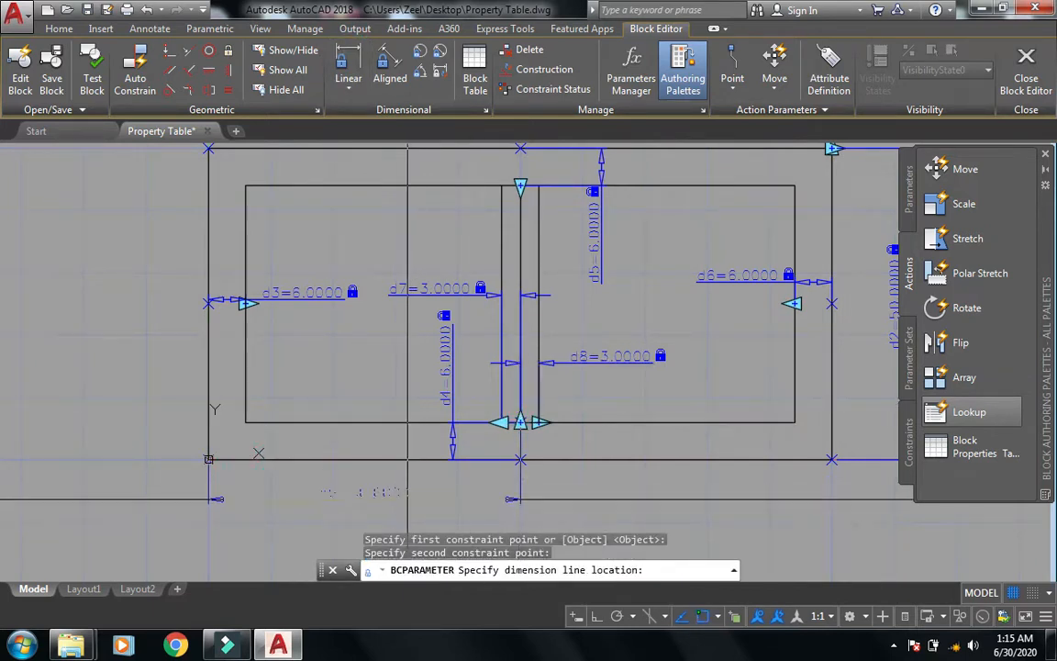
{"action": "left_click", "coordinate": [316, 501]}
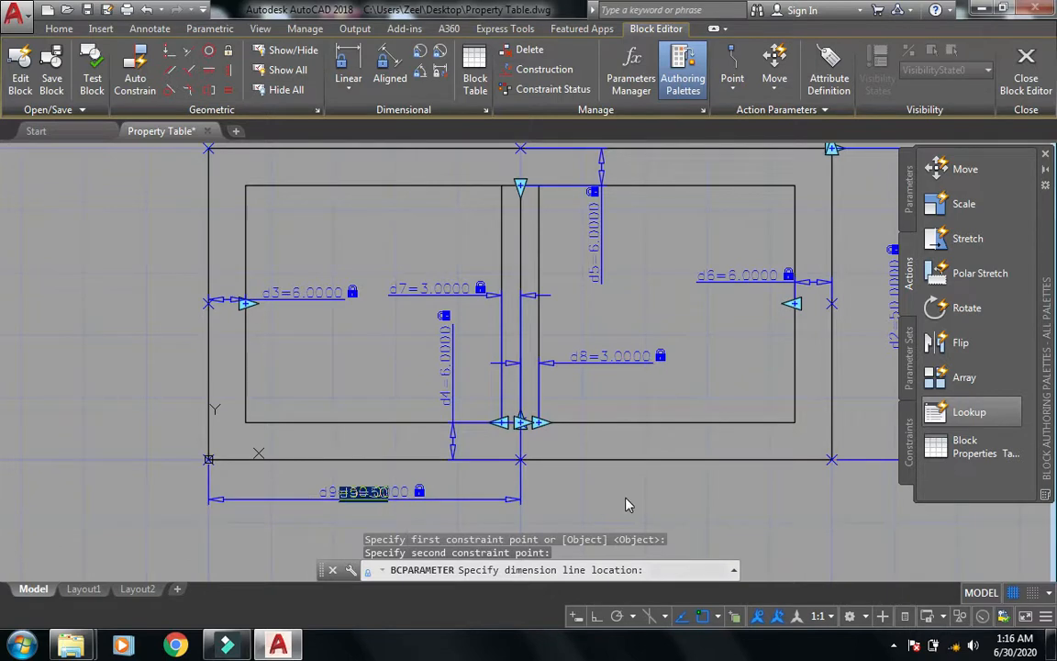
{"action": "key", "text": "Return"}
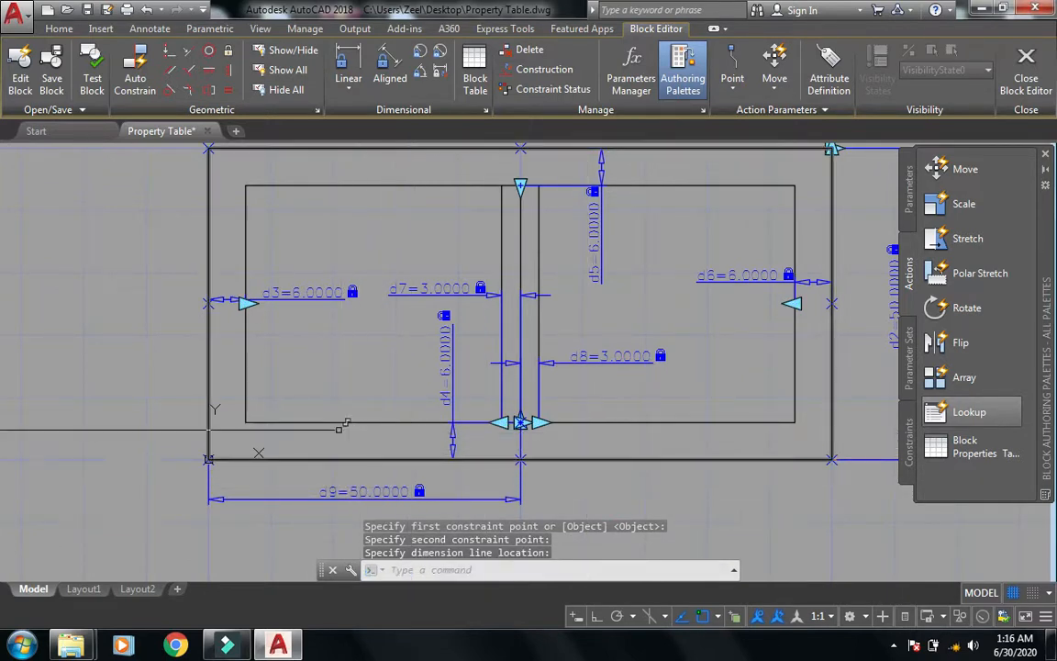
- Open the Parameters Manager and enlarge and reposition it to list all the constraint parameters beside the drawing
{"action": "scroll", "coordinate": [257, 431], "scroll_direction": "down", "scroll_amount": 2}
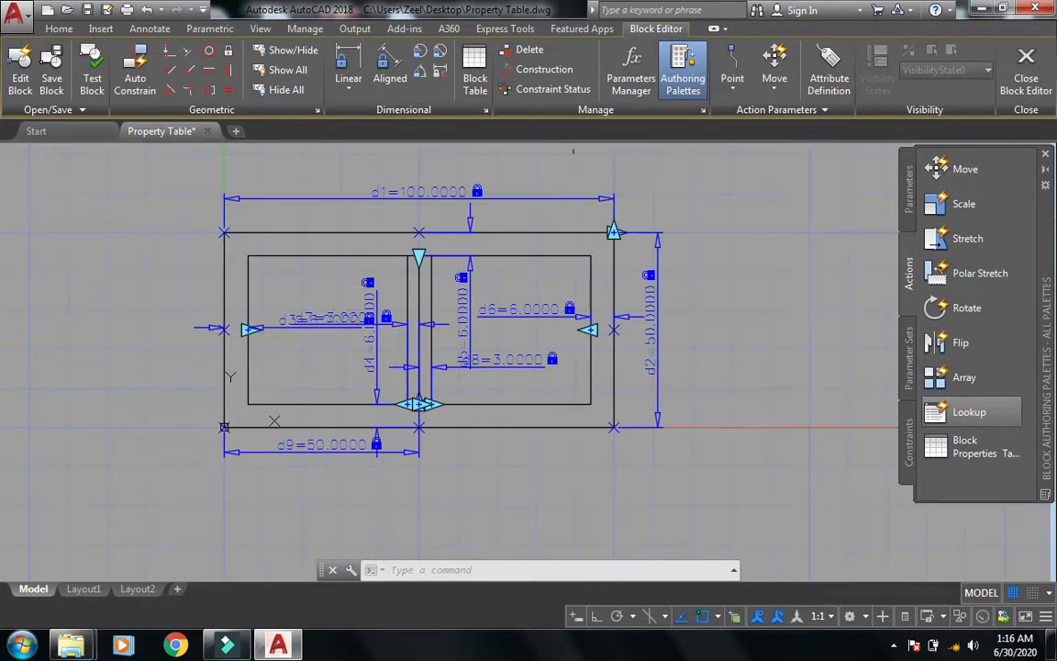
{"action": "left_click", "coordinate": [631, 73]}
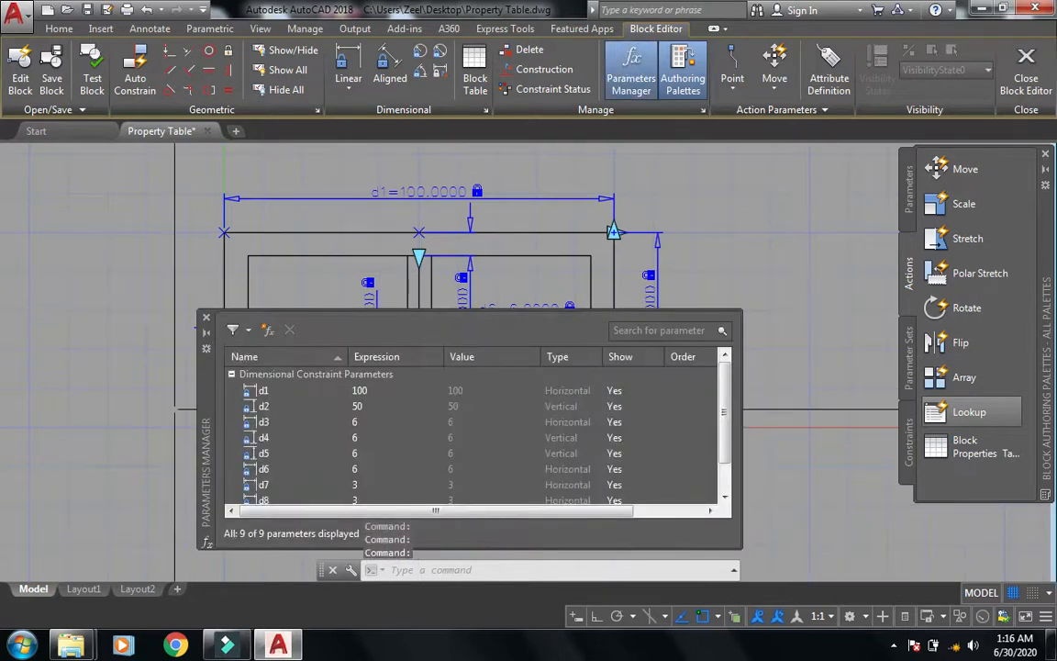
{"action": "left_click_drag", "start_coordinate": [203, 367], "coordinate": [335, 203]}
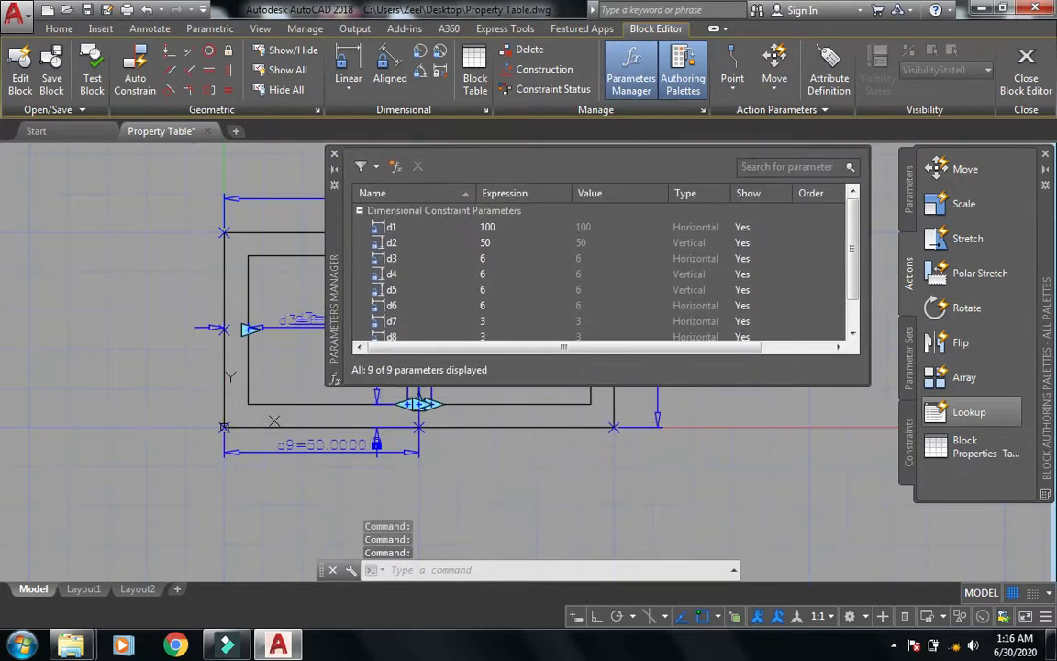
{"action": "left_click_drag", "start_coordinate": [868, 382], "coordinate": [927, 554]}
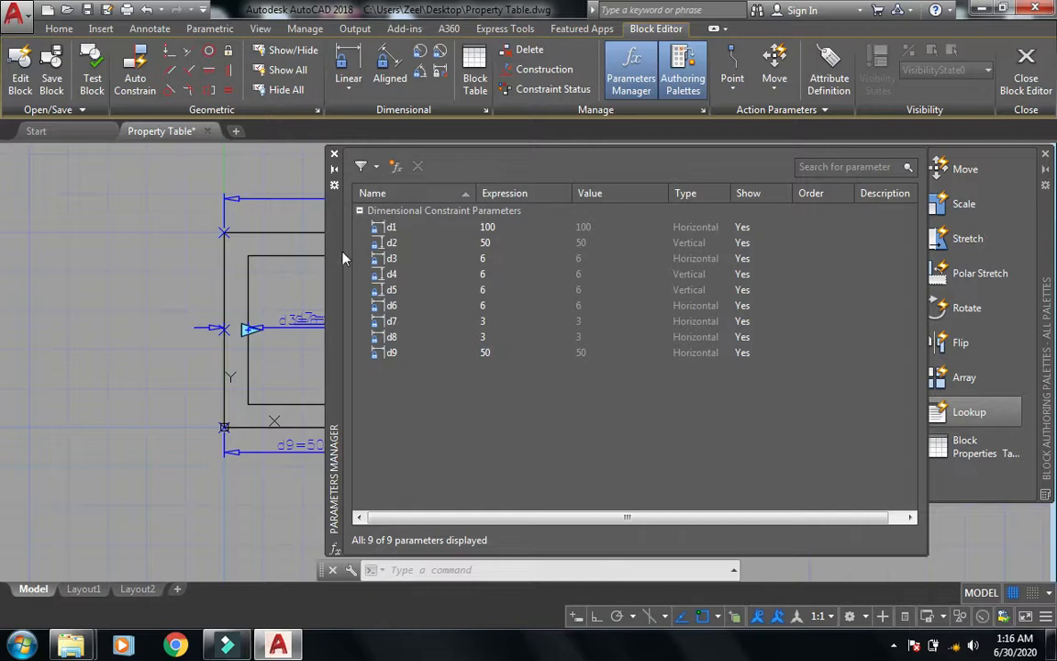
{"action": "left_click_drag", "start_coordinate": [338, 275], "coordinate": [476, 306]}
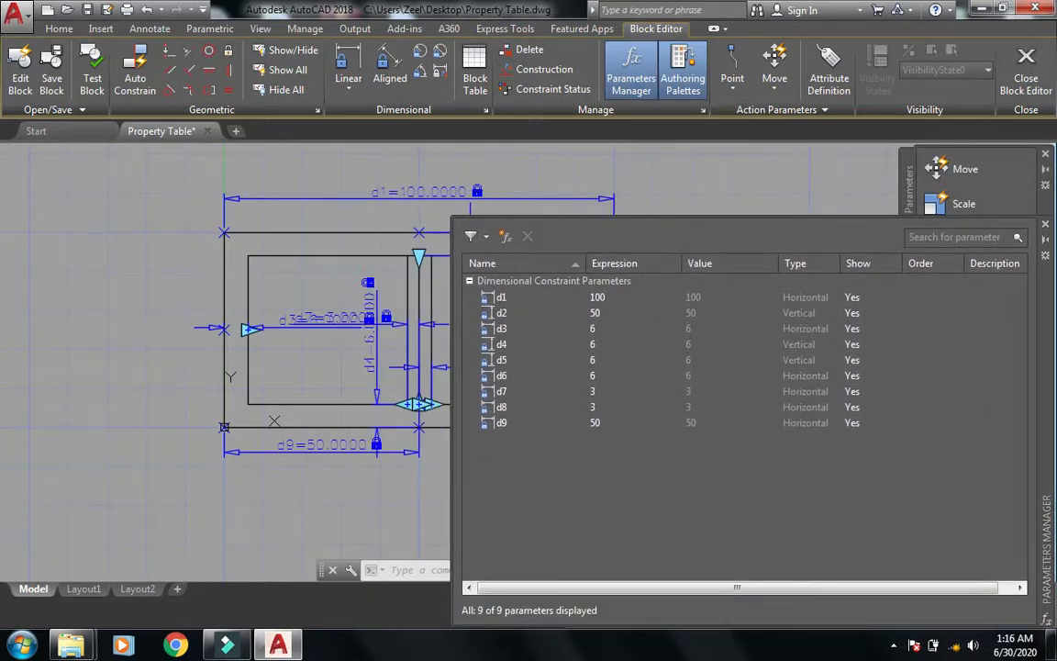
- Rename the dimensional constraint parameter d1 to Width
{"action": "left_click", "coordinate": [501, 298]}
{"action": "left_click", "coordinate": [503, 298]}
{"action": "type", "text": "Width"}
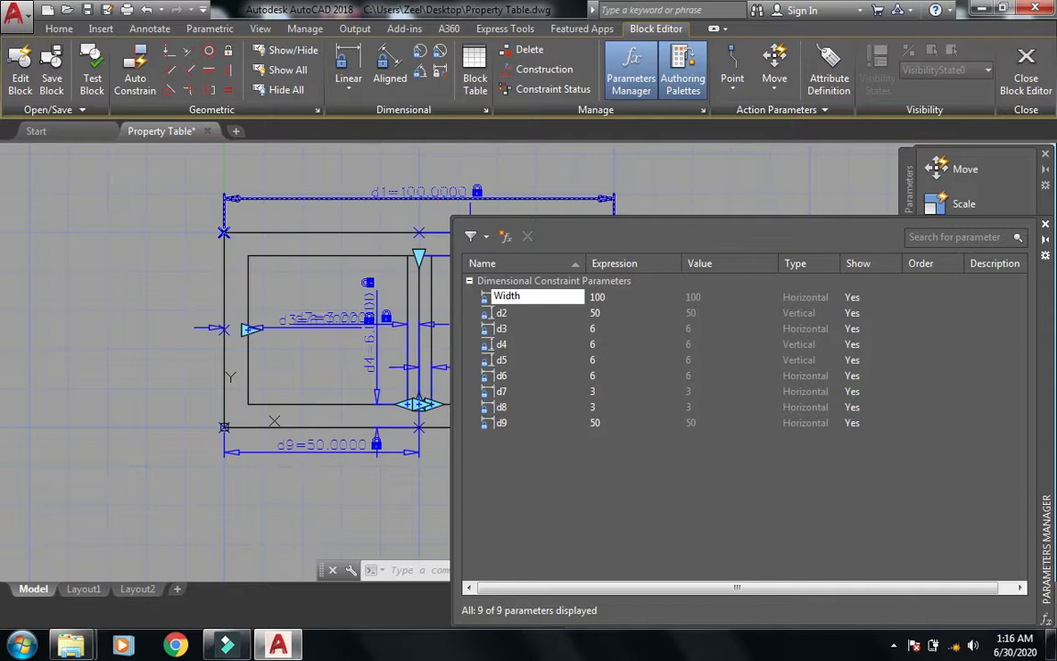
{"action": "left_click", "coordinate": [512, 314]}
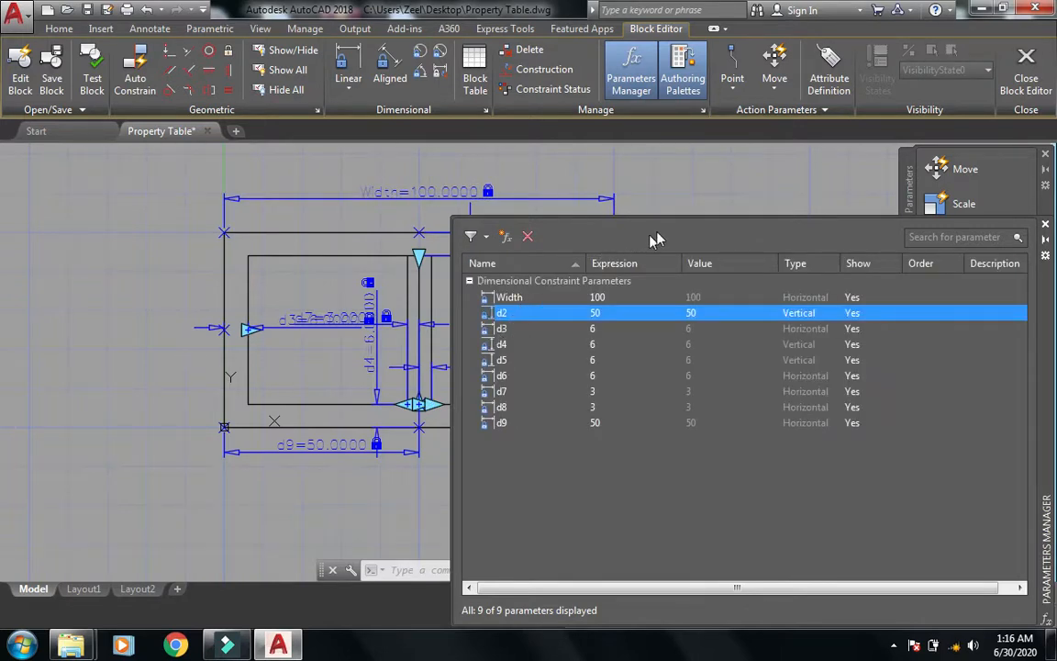
{"action": "left_click", "coordinate": [508, 297]}
- Rename the dimensional constraint parameter d2 to Height, moving the Parameters Manager clear of the vertical dimension
{"action": "left_click_drag", "start_coordinate": [1030, 295], "coordinate": [503, 252]}
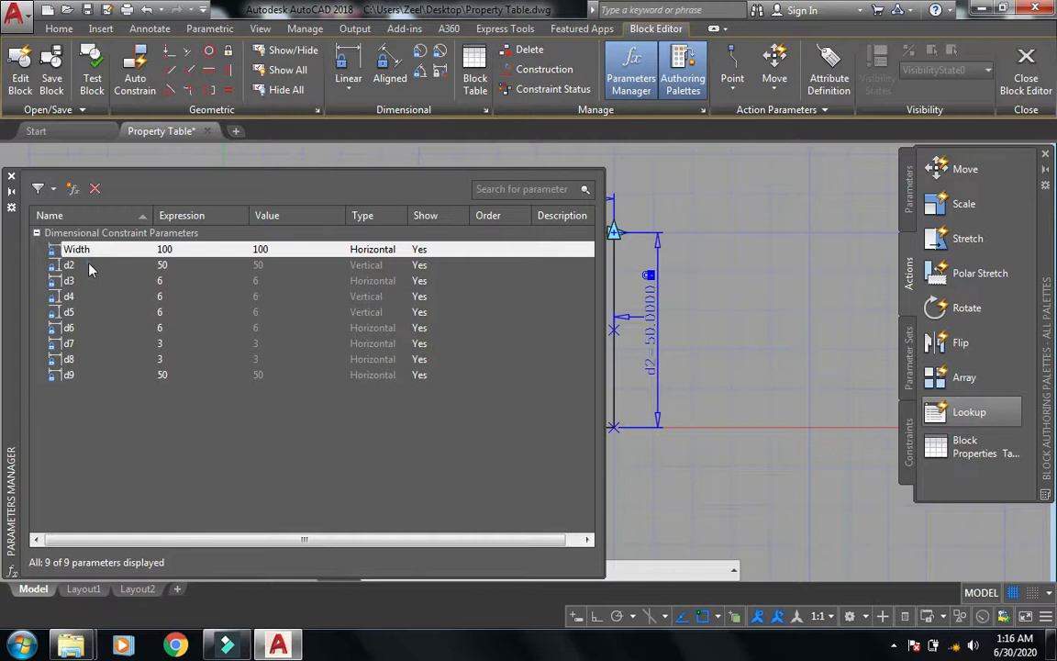
{"action": "double_click", "coordinate": [90, 265]}
{"action": "type", "text": "Height"}
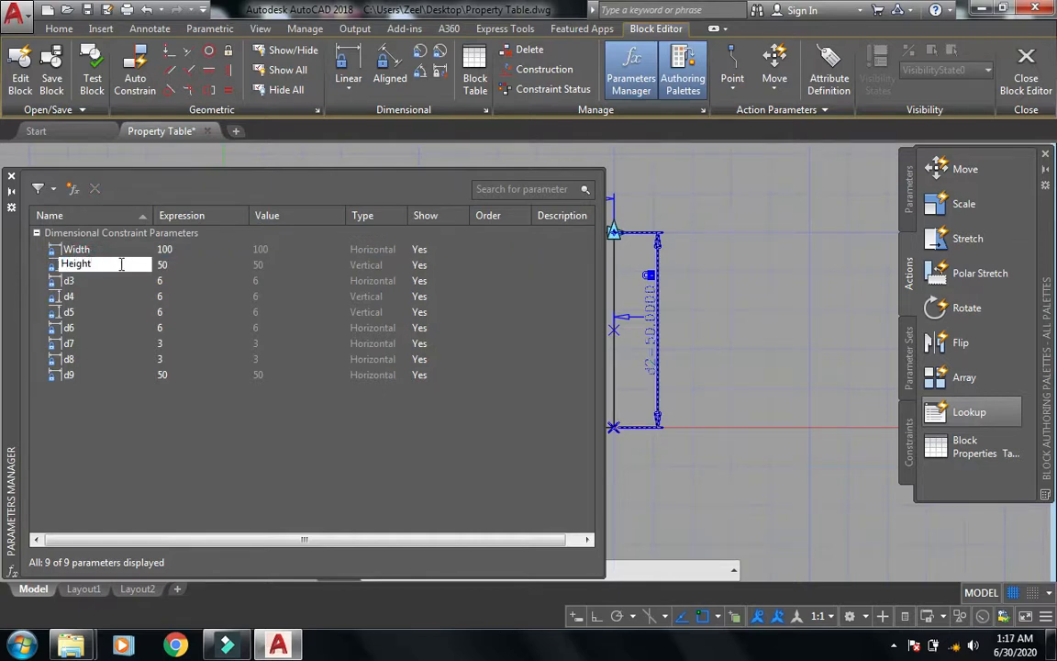
{"action": "left_click_drag", "start_coordinate": [8, 357], "coordinate": [40, 356]}
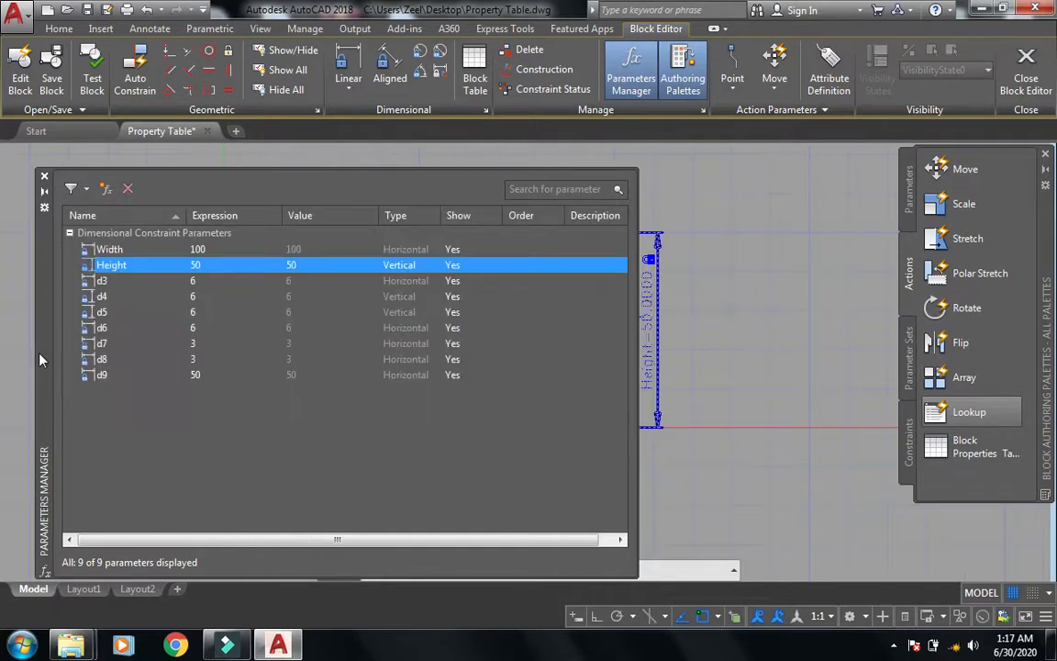
- Create a user parameter named Half_Width with the expression Width/2
{"action": "left_click", "coordinate": [104, 189]}
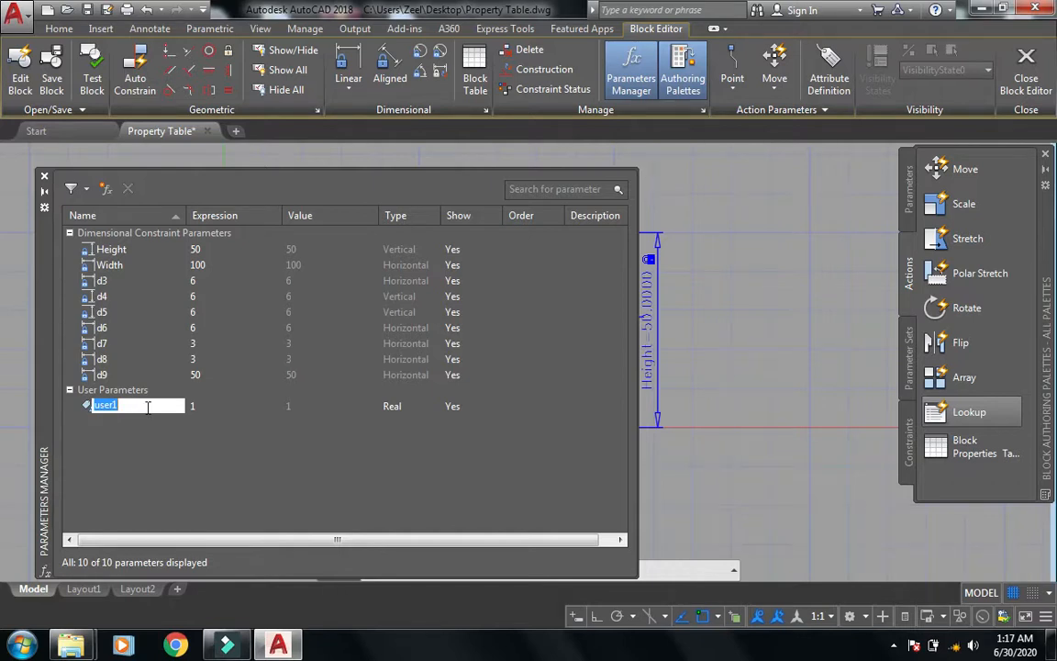
{"action": "type", "text": "H"}
{"action": "type", "text": "alf"}
{"action": "type", "text": "_Wit"}
{"action": "type", "text": "dth"}
{"action": "left_click", "coordinate": [212, 410]}
{"action": "left_click", "coordinate": [215, 408]}
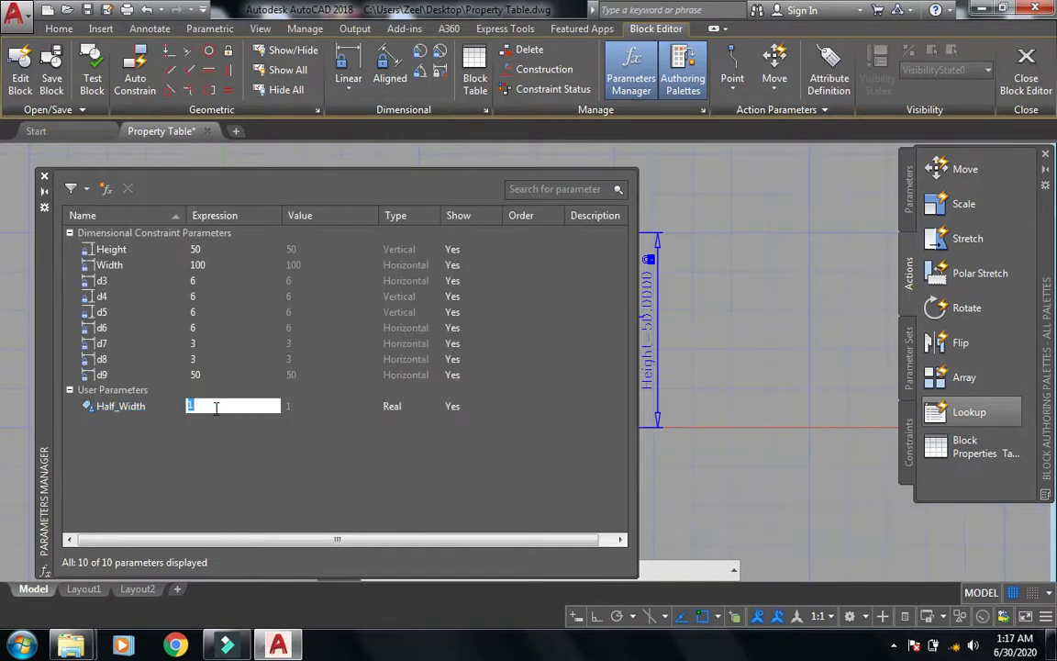
{"action": "type", "text": "width/2"}
{"action": "left_click_drag", "start_coordinate": [193, 404], "coordinate": [188, 404]}
{"action": "type", "text": "W"}
{"action": "key", "text": "Return"}
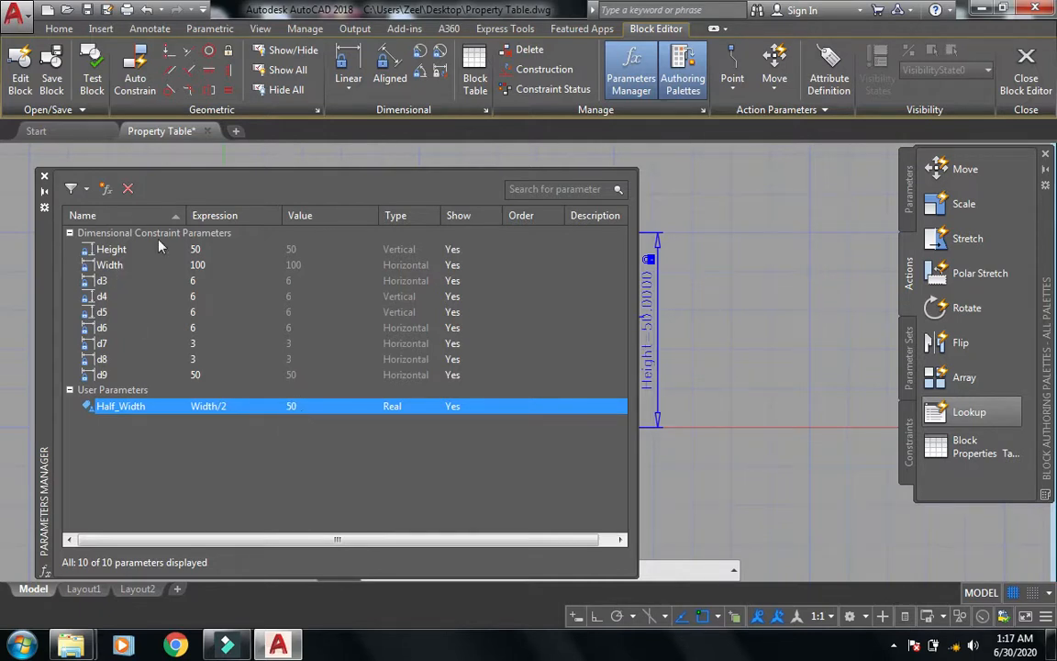
- Create a user parameter named Thickness with the expression 6
{"action": "left_click", "coordinate": [105, 188]}
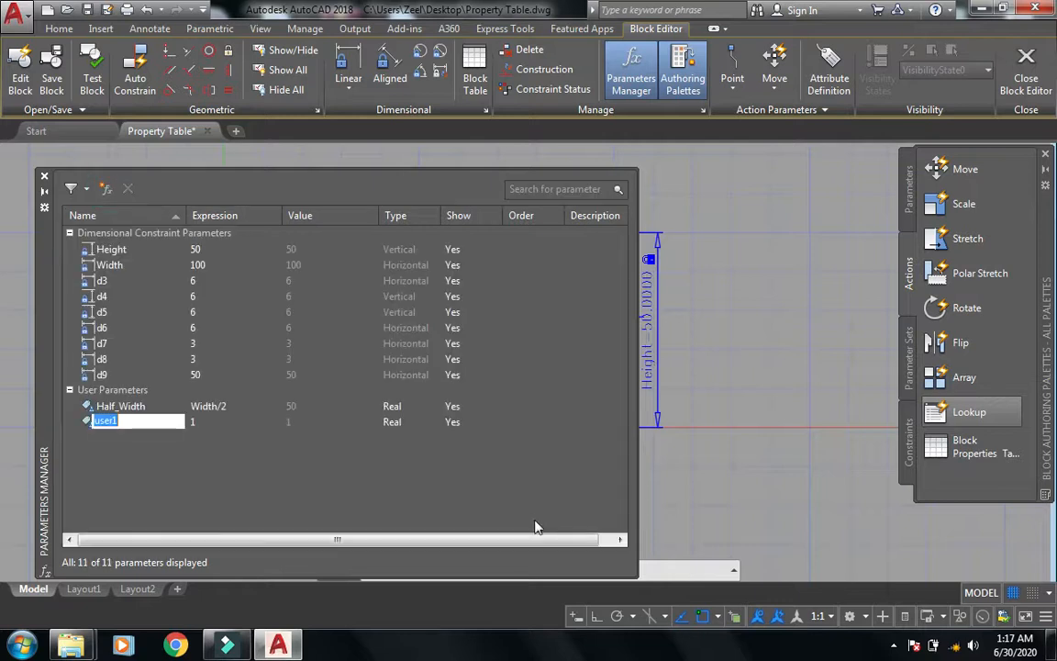
{"action": "type", "text": "Thickness"}
{"action": "left_click", "coordinate": [220, 425]}
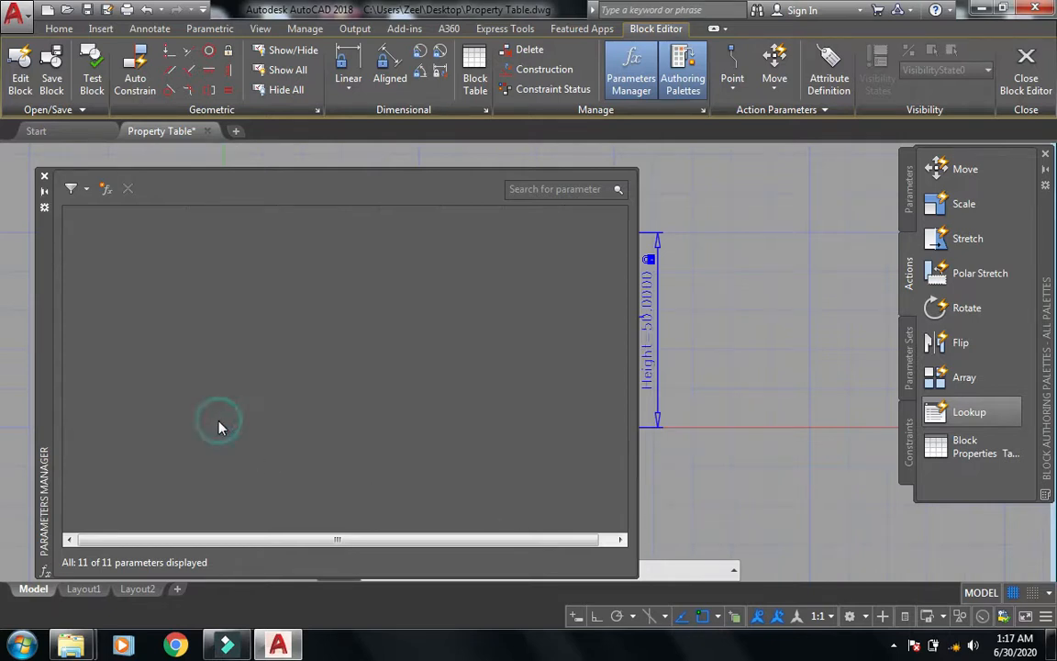
{"action": "left_click", "coordinate": [210, 424]}
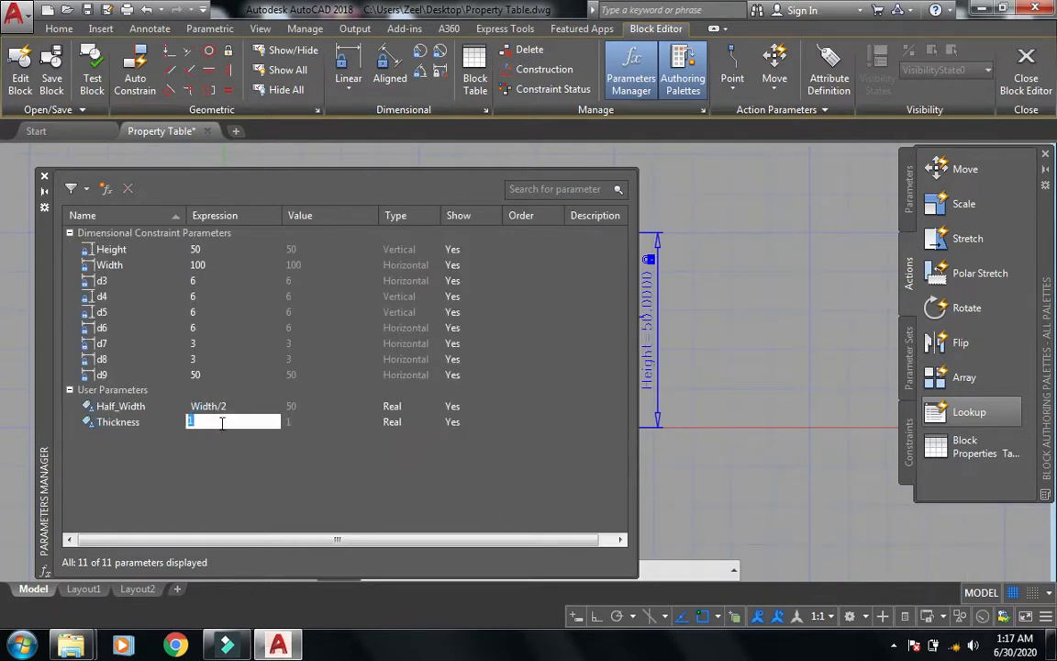
{"action": "type", "text": "6"}
{"action": "key", "text": "Return"}
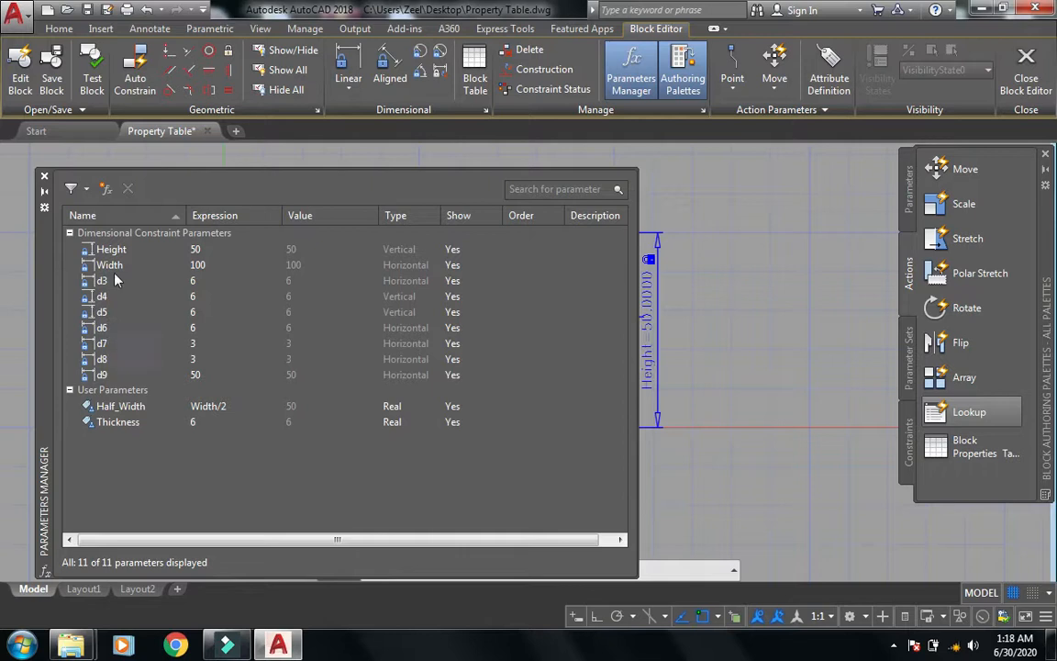
- Set the expression of dimensional parameter d3 to Thickness and copy that name for reuse
{"action": "left_click", "coordinate": [200, 285]}
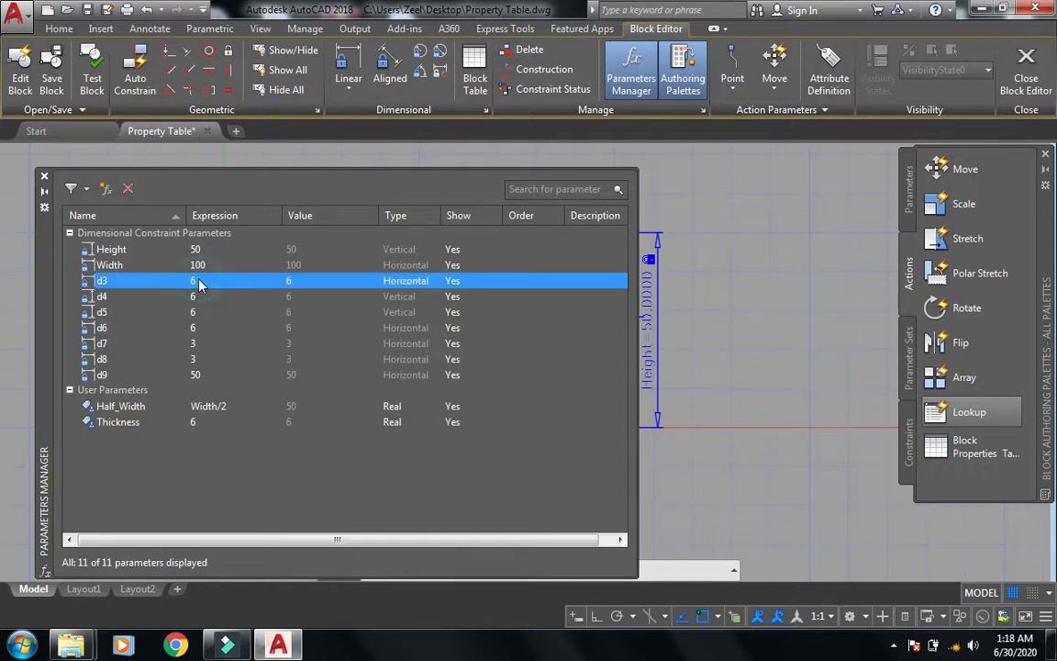
{"action": "left_click", "coordinate": [199, 283]}
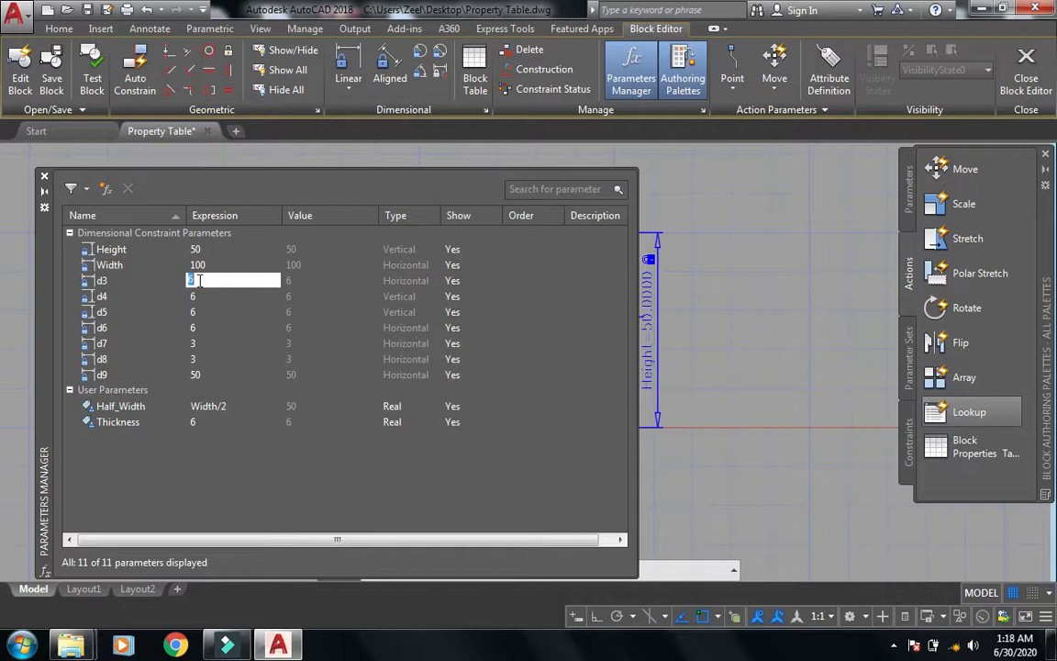
{"action": "type", "text": "Thickness"}
{"action": "key", "text": "shift+Left"}
{"action": "key", "text": "shift+Left"}
{"action": "key", "text": "shift+Left"}
{"action": "key", "text": "shift+Left"}
{"action": "key", "text": "shift+Left"}
{"action": "key", "text": "shift+Left"}
{"action": "key", "text": "shift+Left"}
{"action": "key", "text": "shift+Left"}
{"action": "key", "text": "shift+Left"}
{"action": "left_click", "coordinate": [212, 334]}
- Set the expressions of dimensional parameters d4, d5 and d6 to Thickness
{"action": "double_click", "coordinate": [204, 296]}
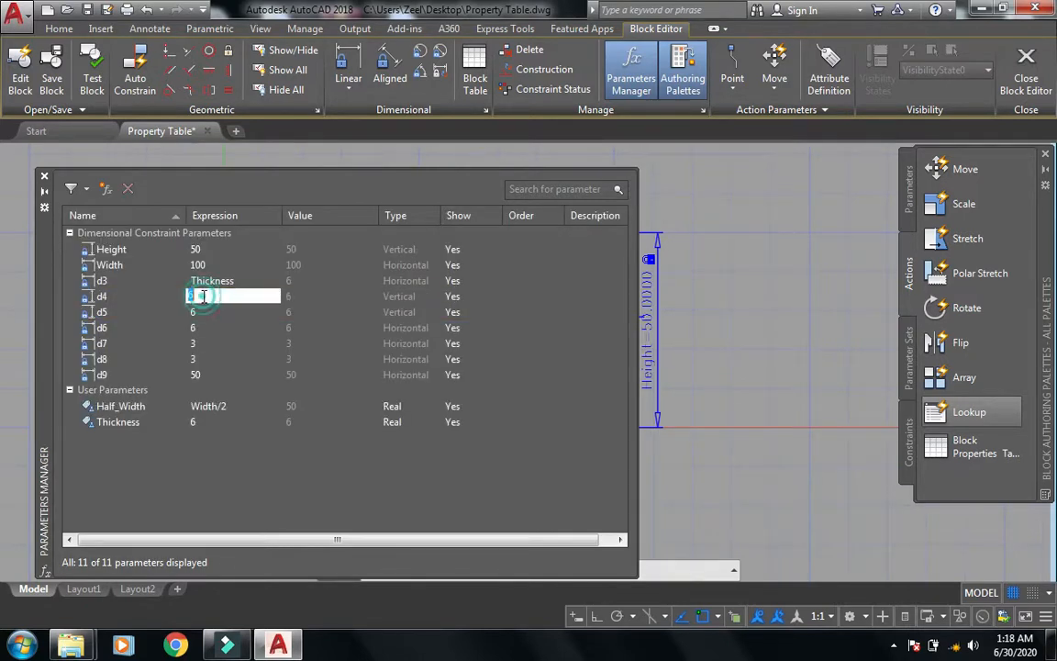
{"action": "type", "text": "Thickness"}
{"action": "left_click", "coordinate": [205, 313]}
{"action": "double_click", "coordinate": [206, 312]}
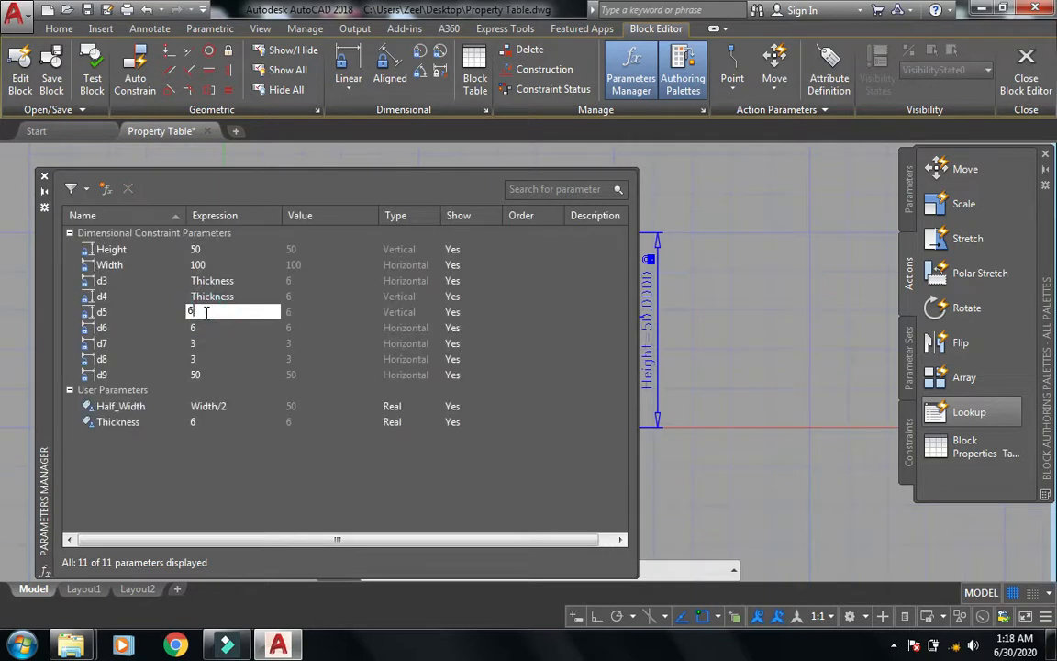
{"action": "type", "text": "Thickness"}
{"action": "left_click", "coordinate": [212, 331]}
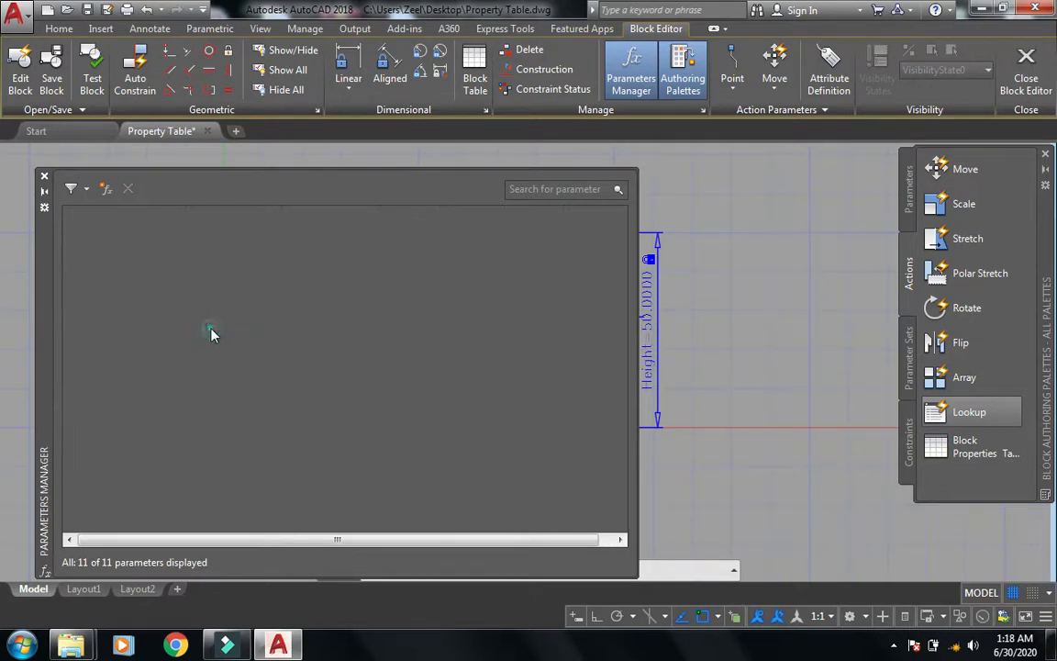
{"action": "double_click", "coordinate": [212, 327]}
{"action": "type", "text": "Thickness"}
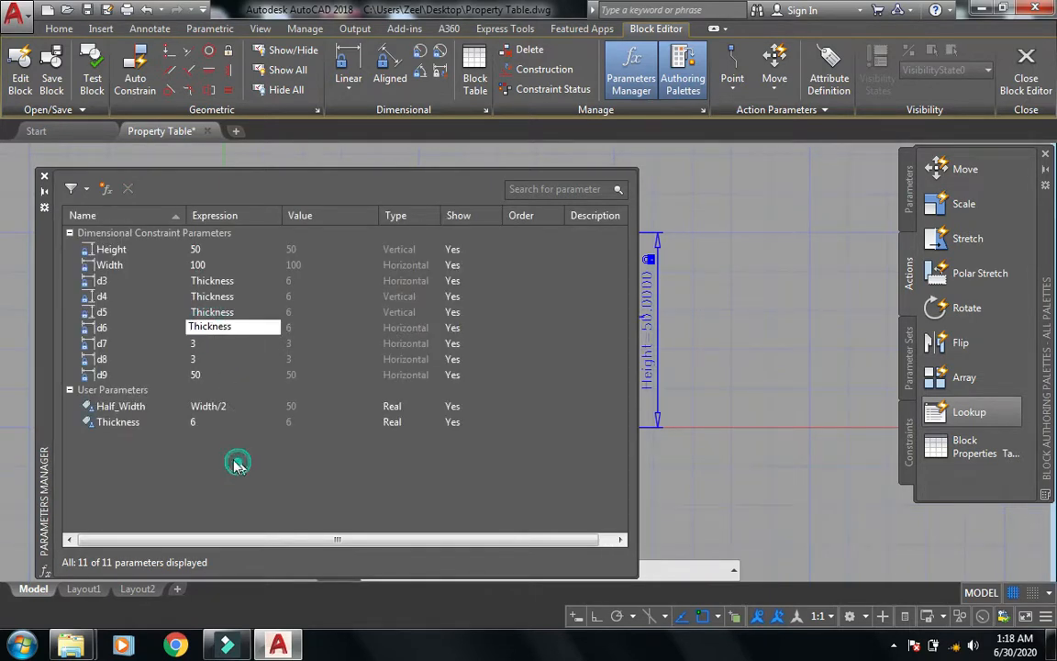
{"action": "left_click", "coordinate": [190, 427]}
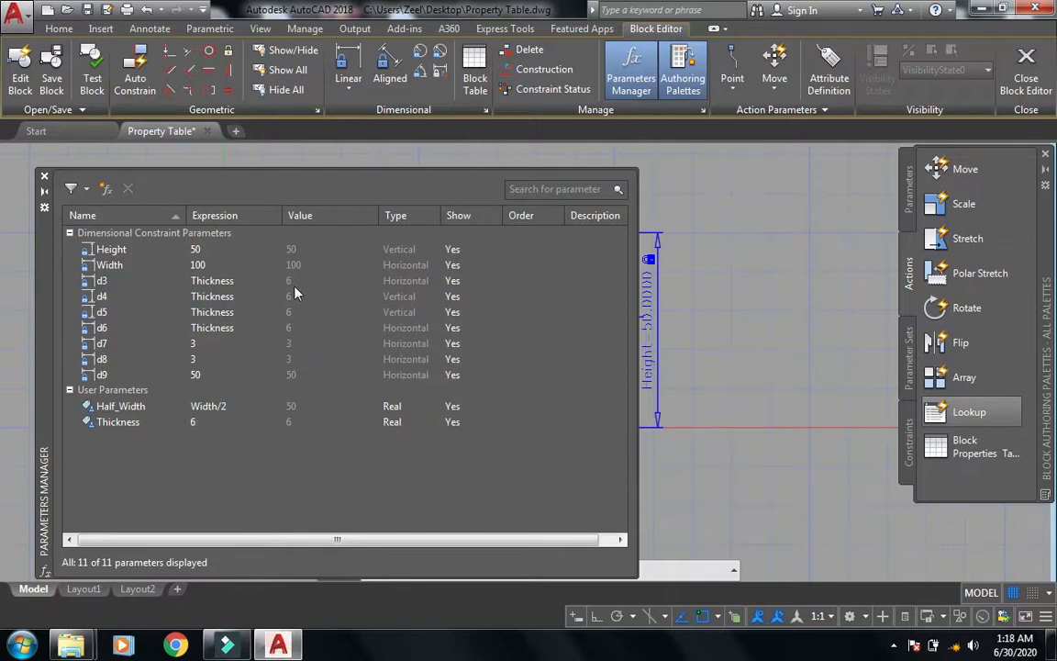
- Test the link from d3 through d6 by setting the Thickness user parameter to 10, and restore it to 6
{"action": "double_click", "coordinate": [211, 425]}
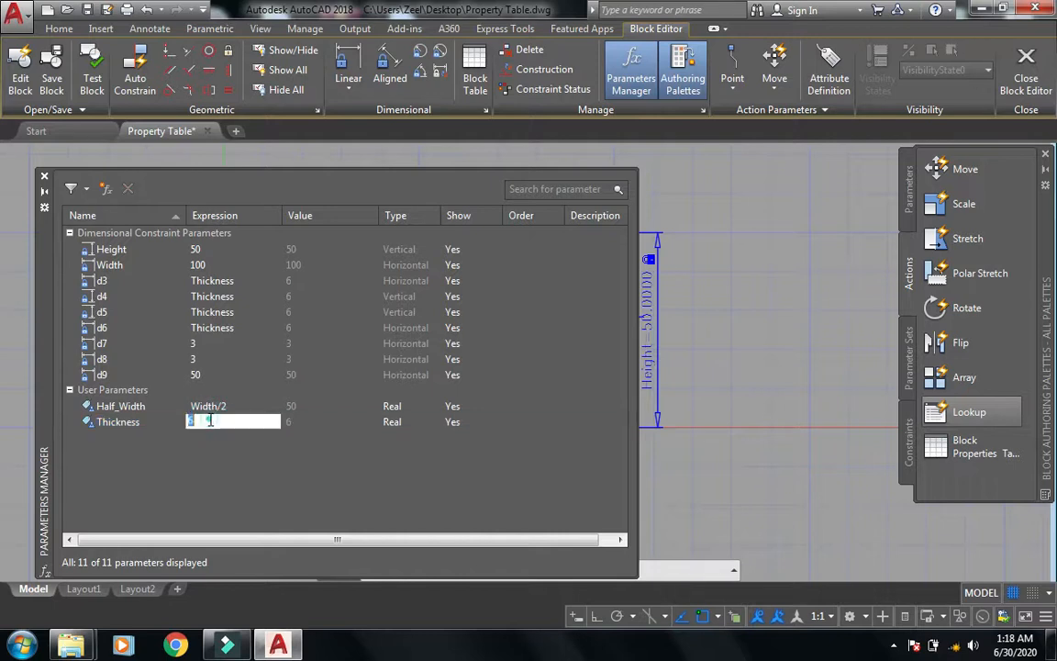
{"action": "type", "text": "10"}
{"action": "key", "text": "Return"}
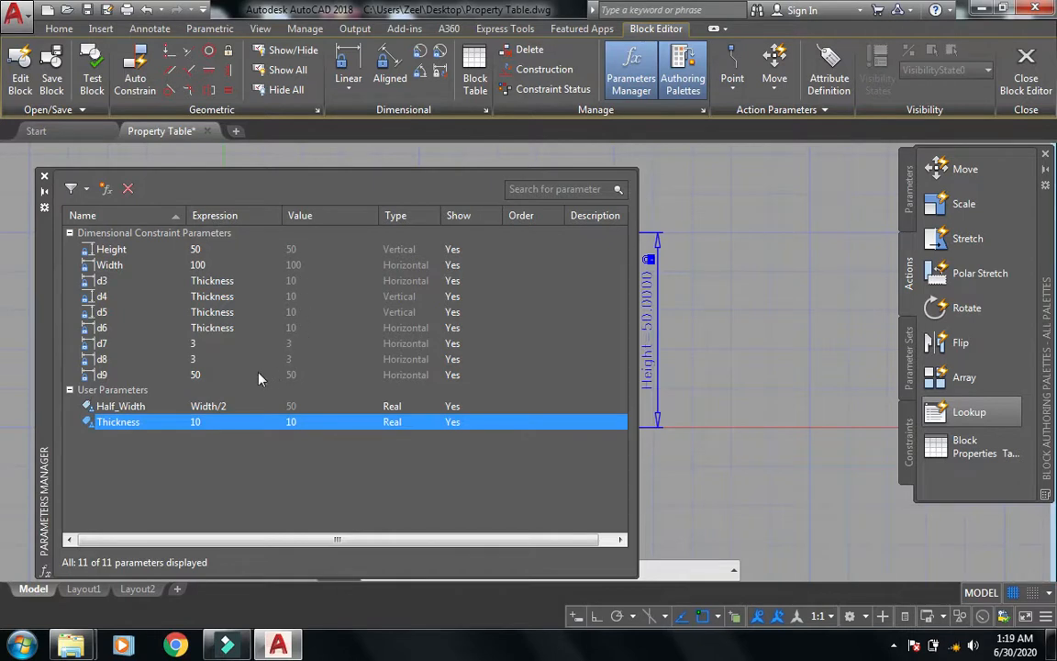
{"action": "double_click", "coordinate": [211, 423]}
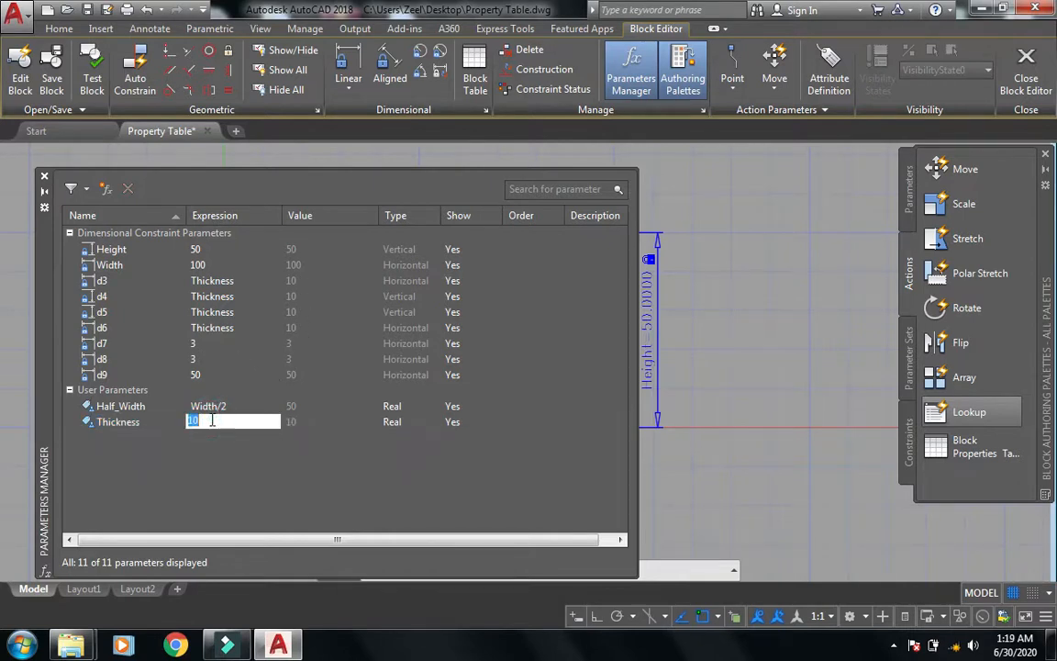
{"action": "type", "text": "6"}
{"action": "key", "text": "Return"}
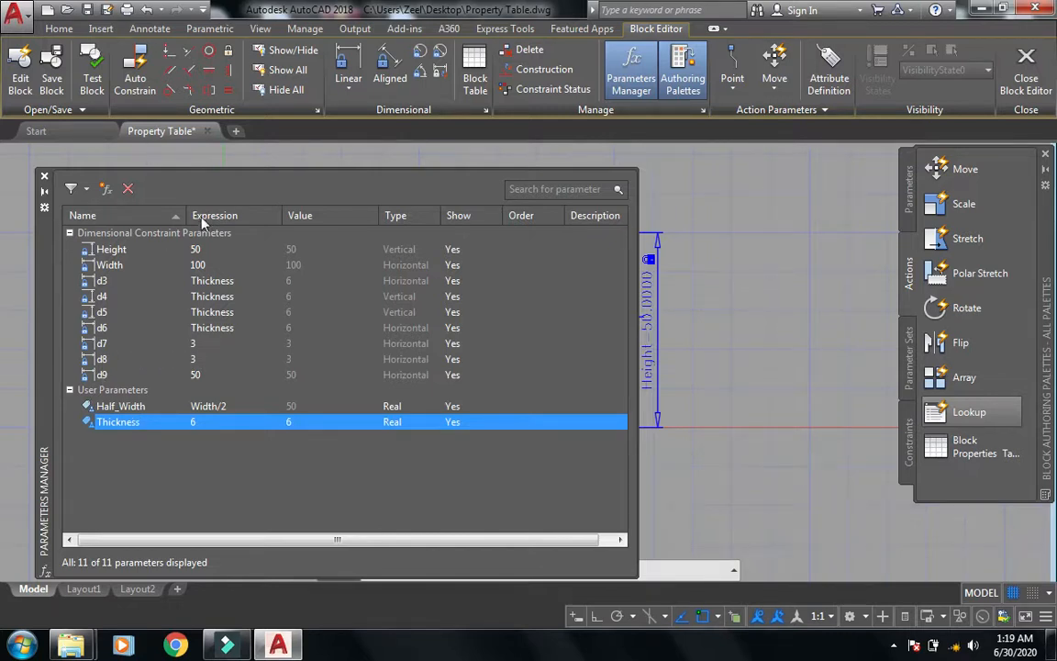
- Create a user parameter named Half_Thk with the expression Thickness/2
{"action": "left_click", "coordinate": [103, 189]}
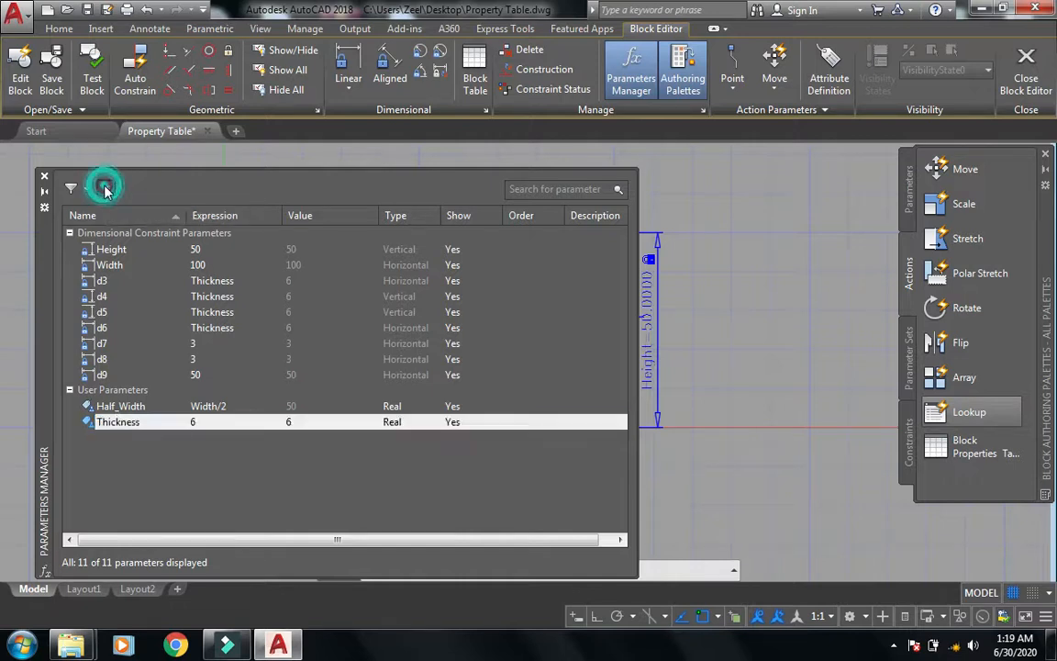
{"action": "type", "text": "H"}
{"action": "left_click", "coordinate": [446, 312]}
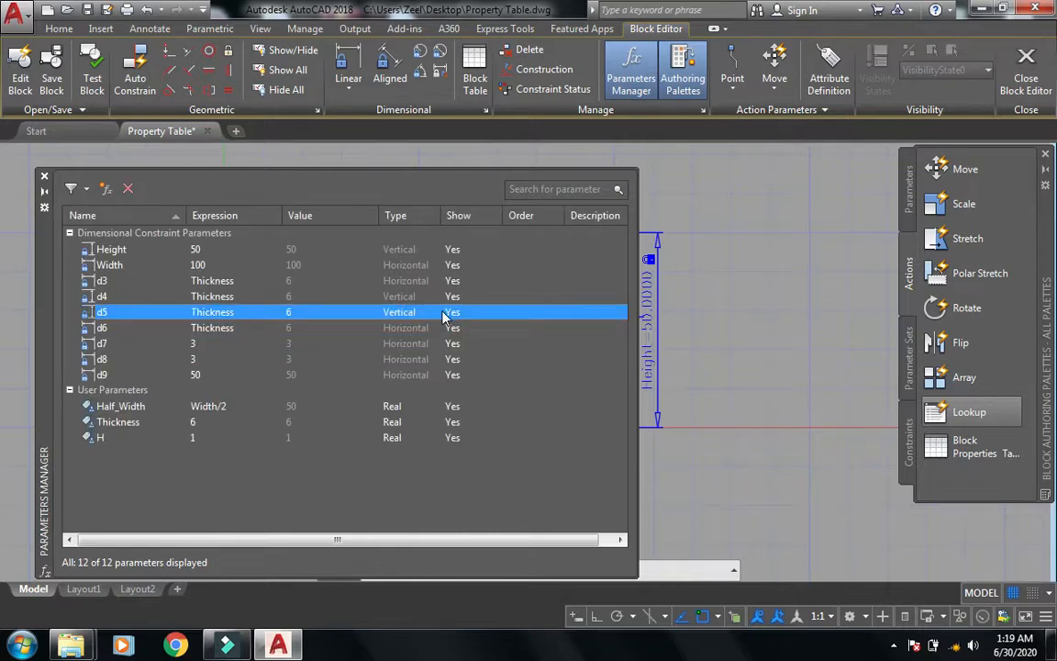
{"action": "double_click", "coordinate": [103, 438]}
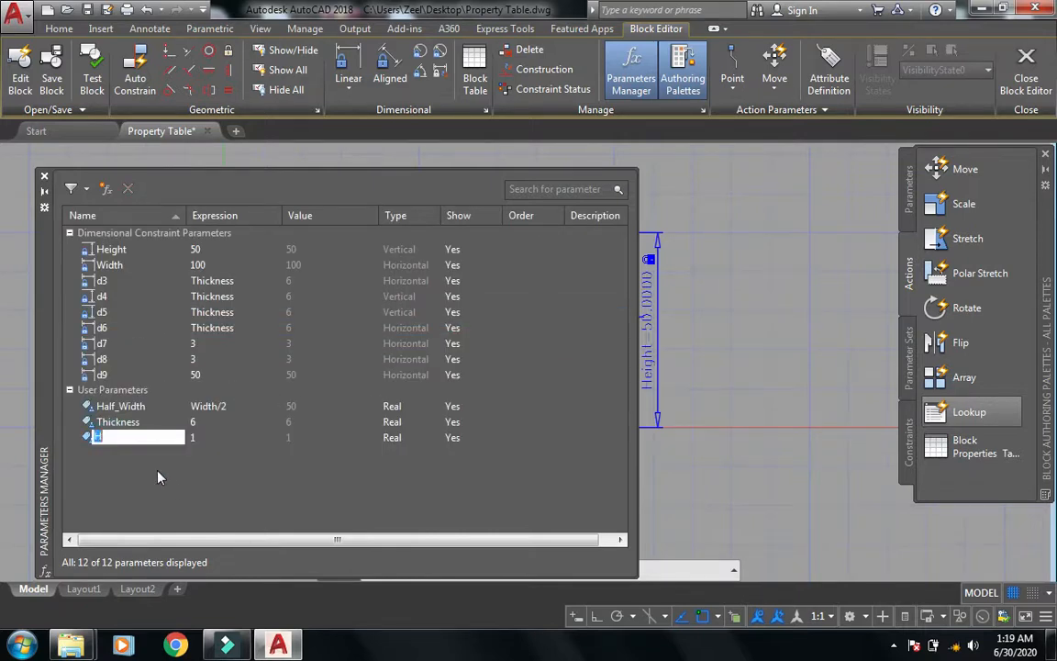
{"action": "type", "text": "Half_Thk"}
{"action": "left_click", "coordinate": [217, 441]}
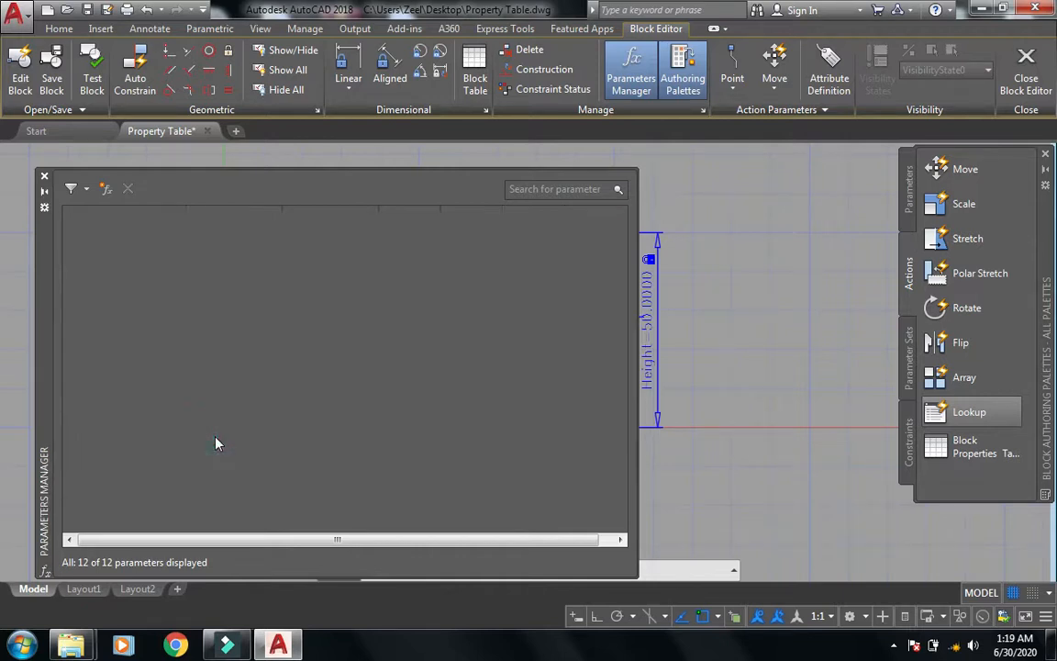
{"action": "double_click", "coordinate": [217, 442]}
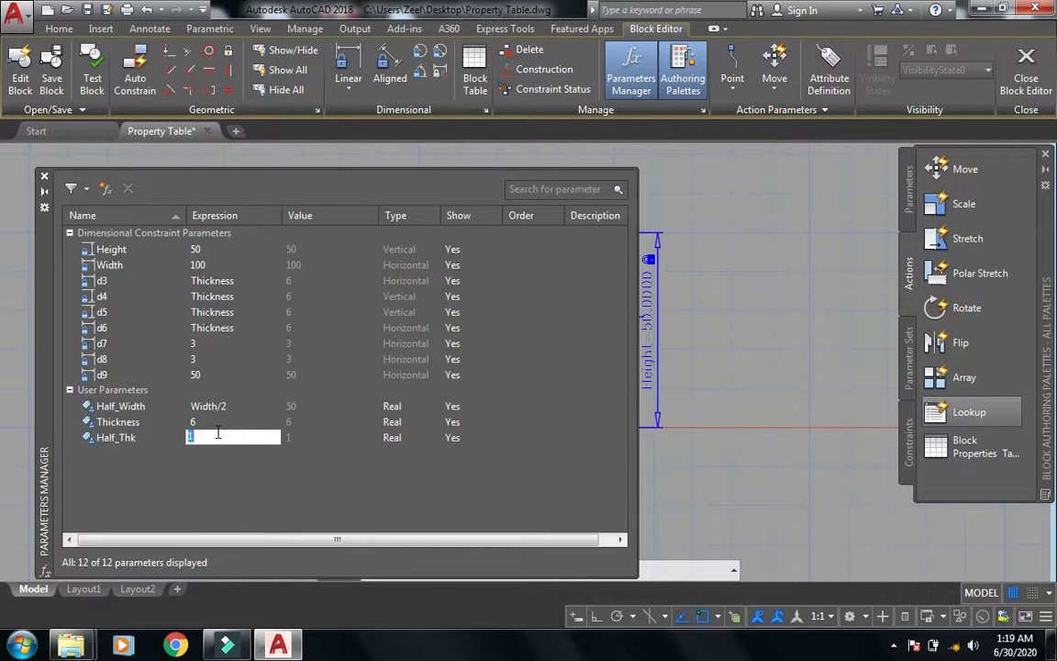
{"action": "type", "text": "Thickness/2"}
{"action": "key", "text": "Return"}
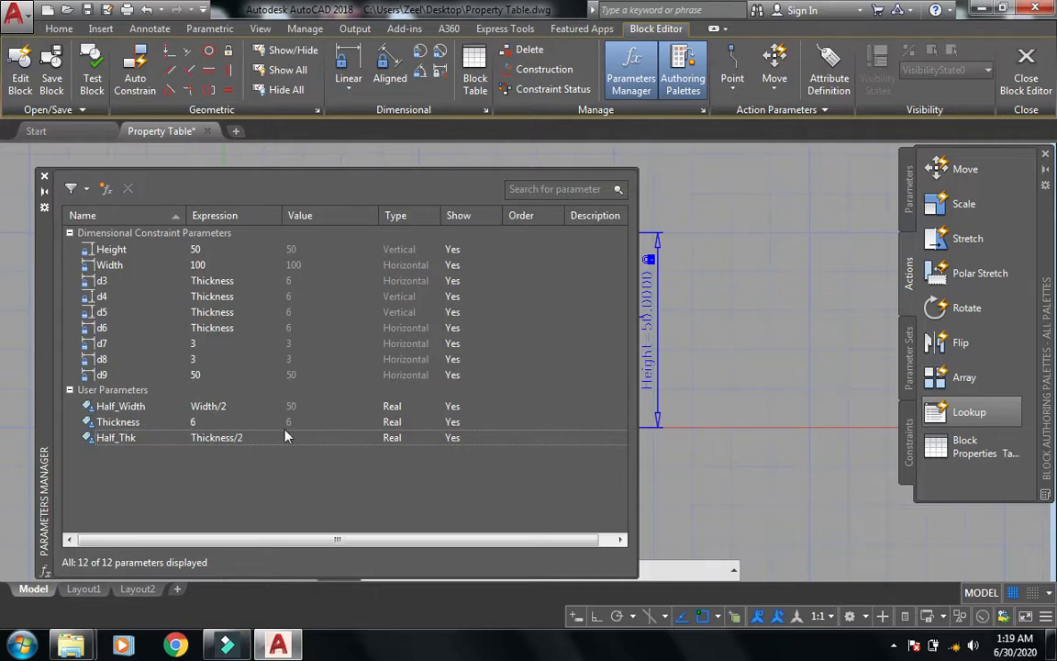
- Test the Half_Thk formula by setting Thickness to 10, and return Thickness to 6
{"action": "double_click", "coordinate": [208, 429]}
{"action": "type", "text": "10"}
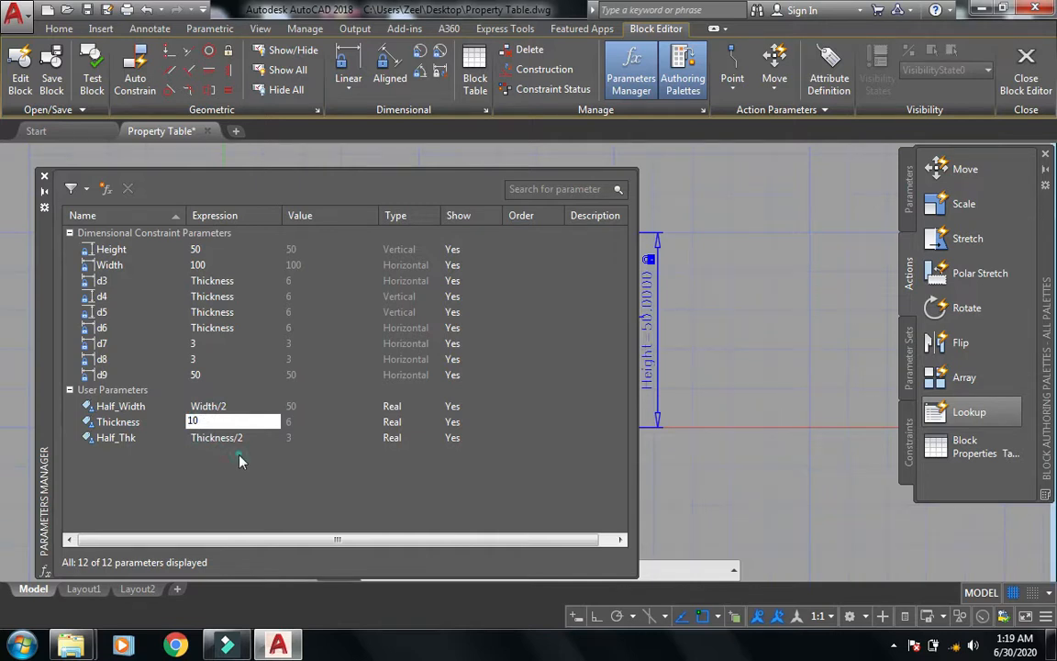
{"action": "key", "text": "Return"}
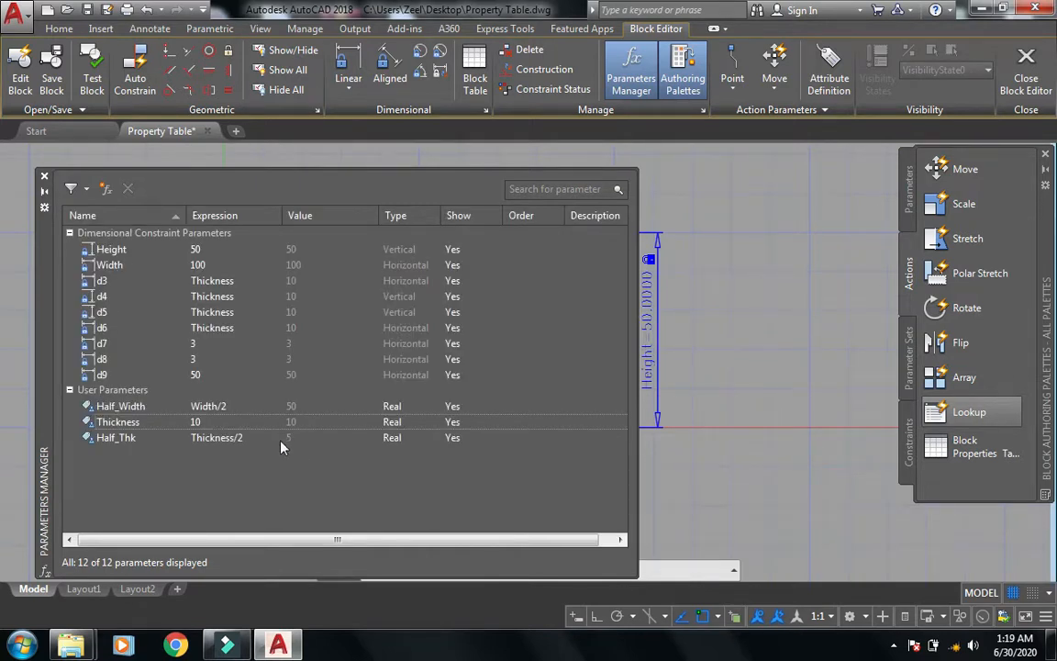
{"action": "double_click", "coordinate": [207, 424]}
{"action": "type", "text": "6"}
{"action": "key", "text": "Return"}
- Set the expressions of dimensional parameters d7 and d8 to Half_Thk
{"action": "left_click", "coordinate": [217, 345]}
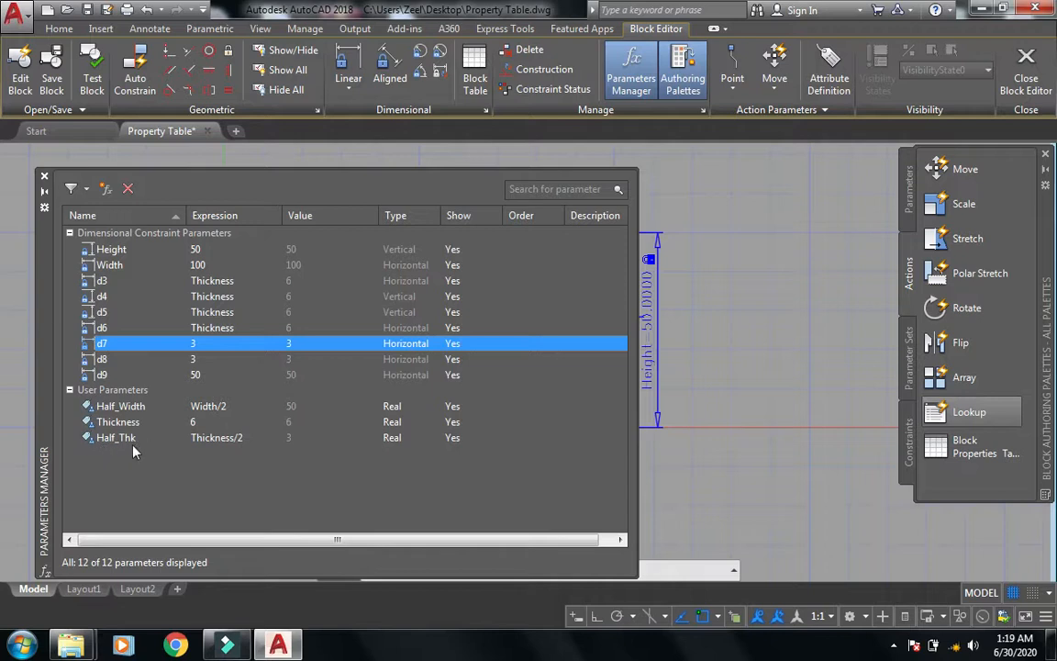
{"action": "left_click", "coordinate": [215, 342]}
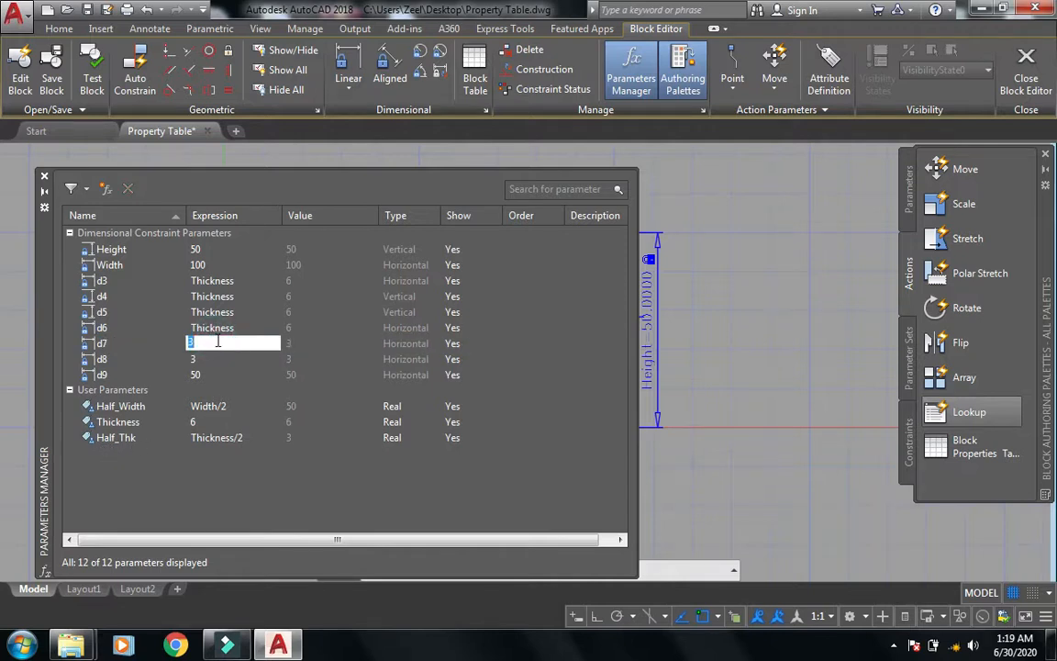
{"action": "type", "text": "Half_Thk"}
{"action": "left_click_drag", "start_coordinate": [238, 345], "coordinate": [113, 342]}
{"action": "key", "text": "ctrl+c"}
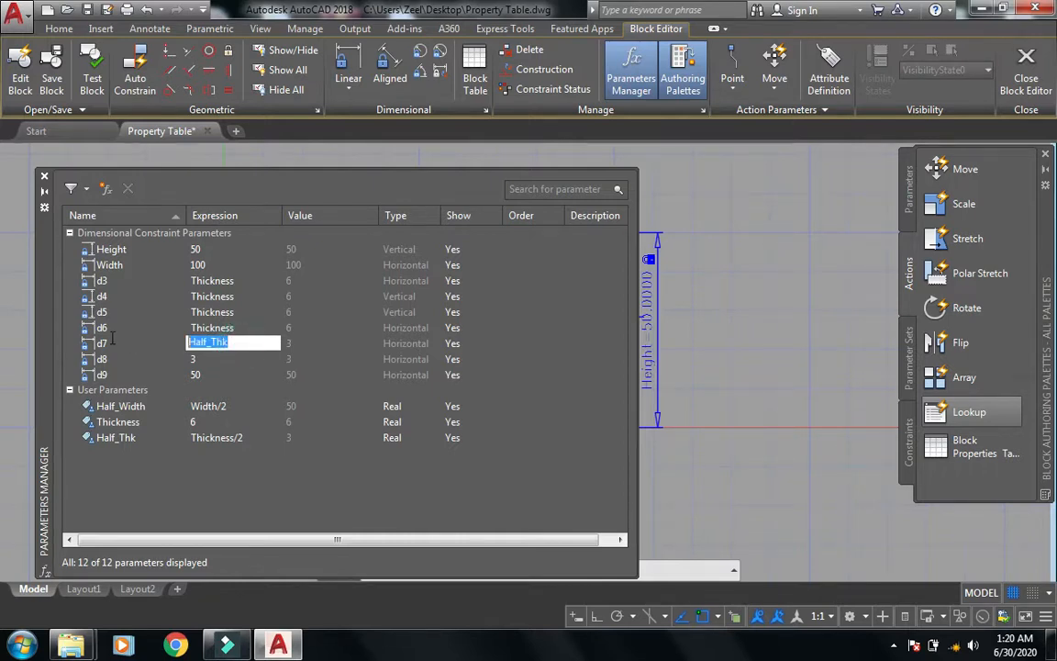
{"action": "left_click", "coordinate": [202, 359]}
{"action": "left_click", "coordinate": [206, 359]}
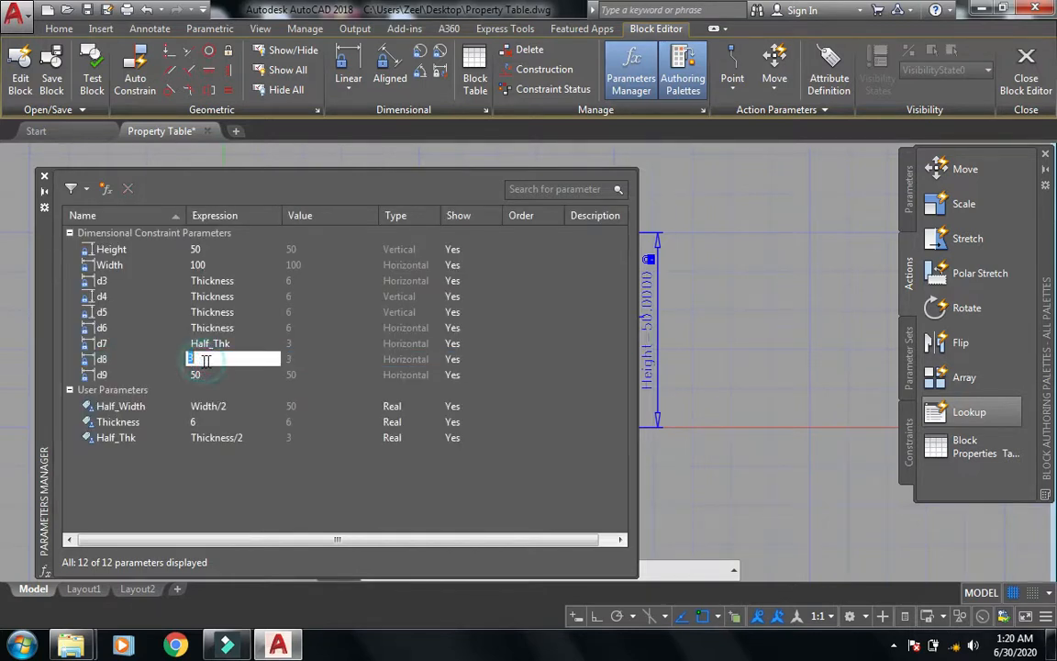
{"action": "key", "text": "ctrl+v"}
{"action": "left_click", "coordinate": [207, 477]}
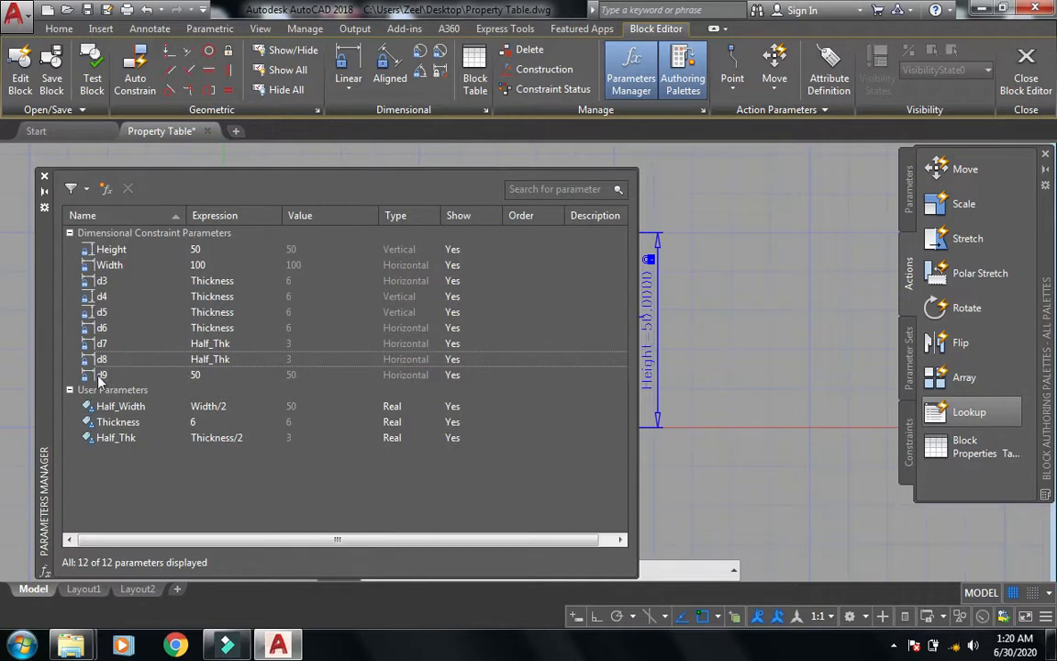
- Move the Parameters Manager aside to check the d9 dimension in the drawing, and set d9's expression to Half_Width
{"action": "mouse_move", "coordinate": [40, 211]}
{"action": "left_mouse_down"}
{"action": "mouse_move", "coordinate": [595, 217]}
{"action": "mouse_move", "coordinate": [610, 195]}
{"action": "left_mouse_up"}
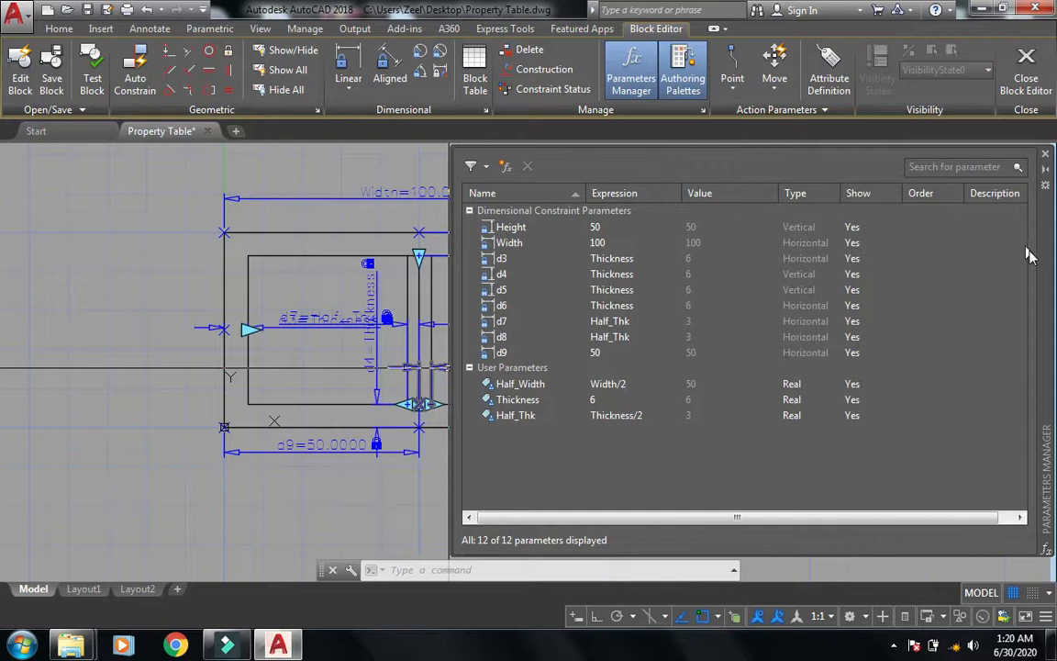
{"action": "left_click_drag", "start_coordinate": [1046, 262], "coordinate": [697, 270]}
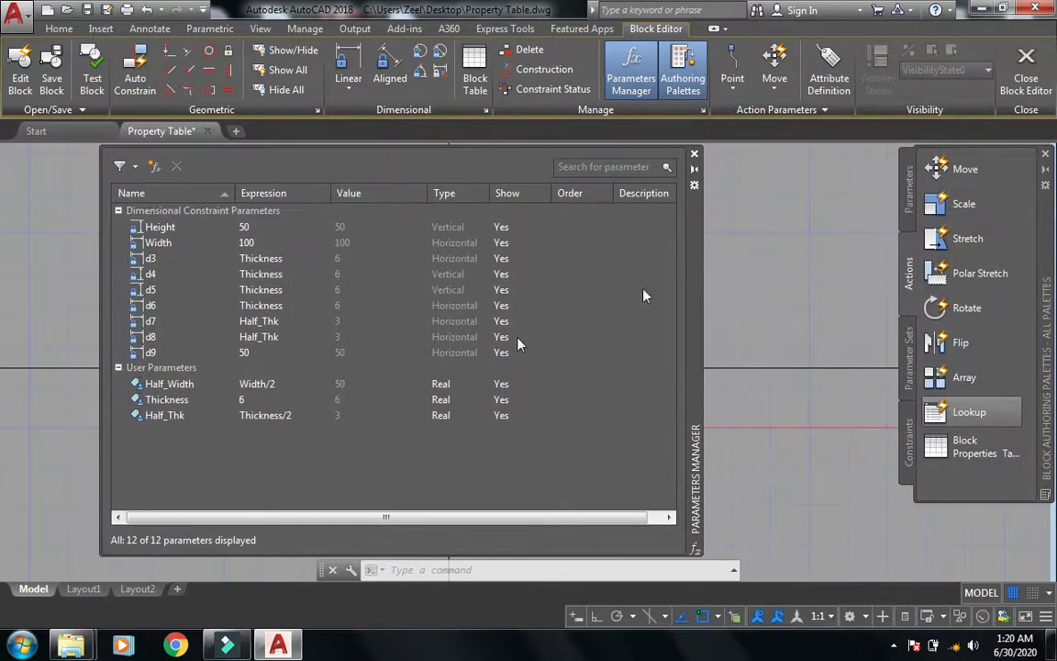
{"action": "left_click", "coordinate": [260, 355]}
{"action": "left_click", "coordinate": [260, 354]}
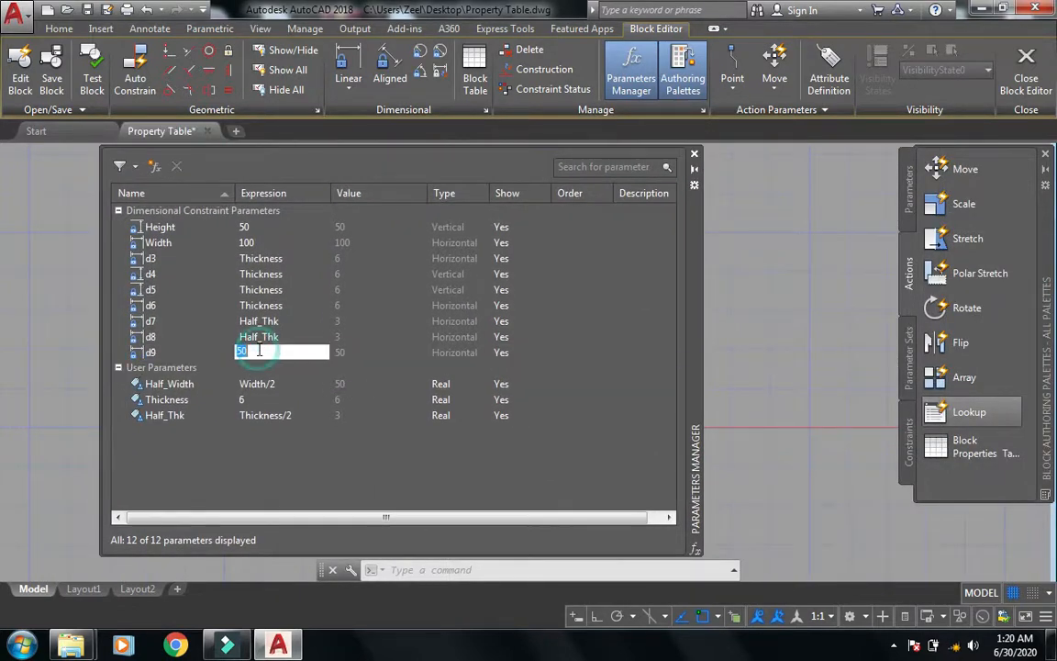
{"action": "type", "text": "Half_Width"}
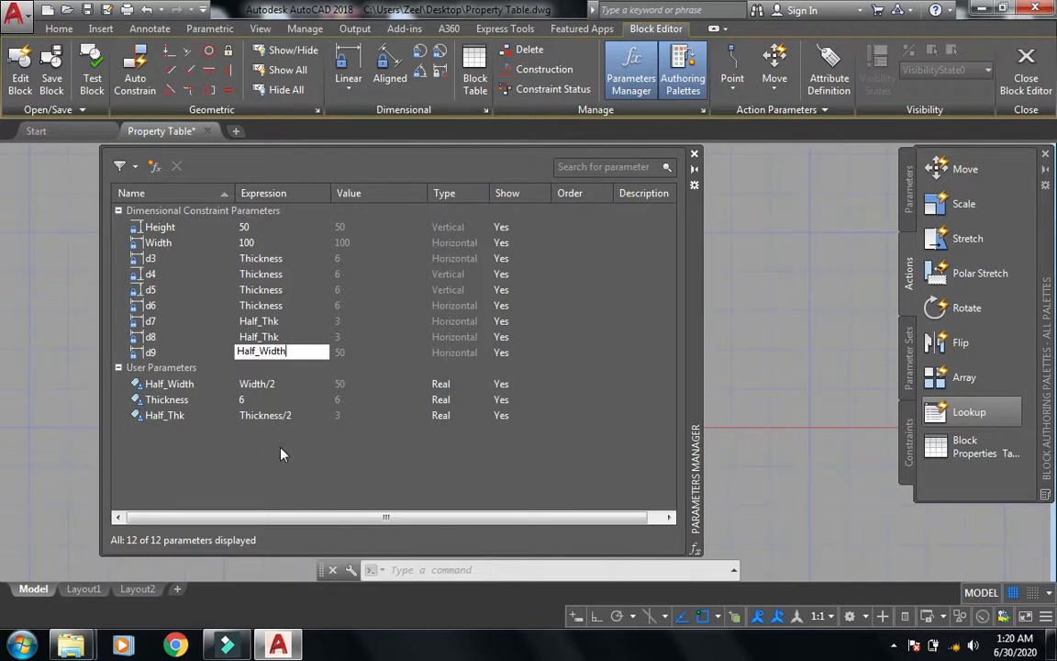
{"action": "key", "text": "Return"}
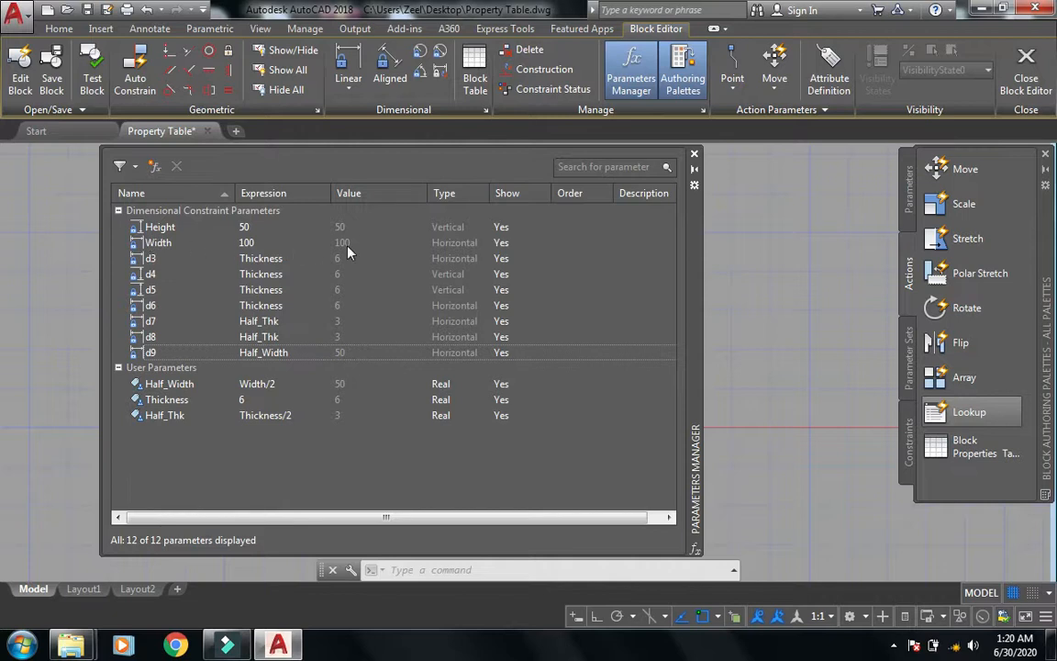
- Set the Width dimensional parameter to 200 to test the linked half-width dimension
{"action": "double_click", "coordinate": [267, 241]}
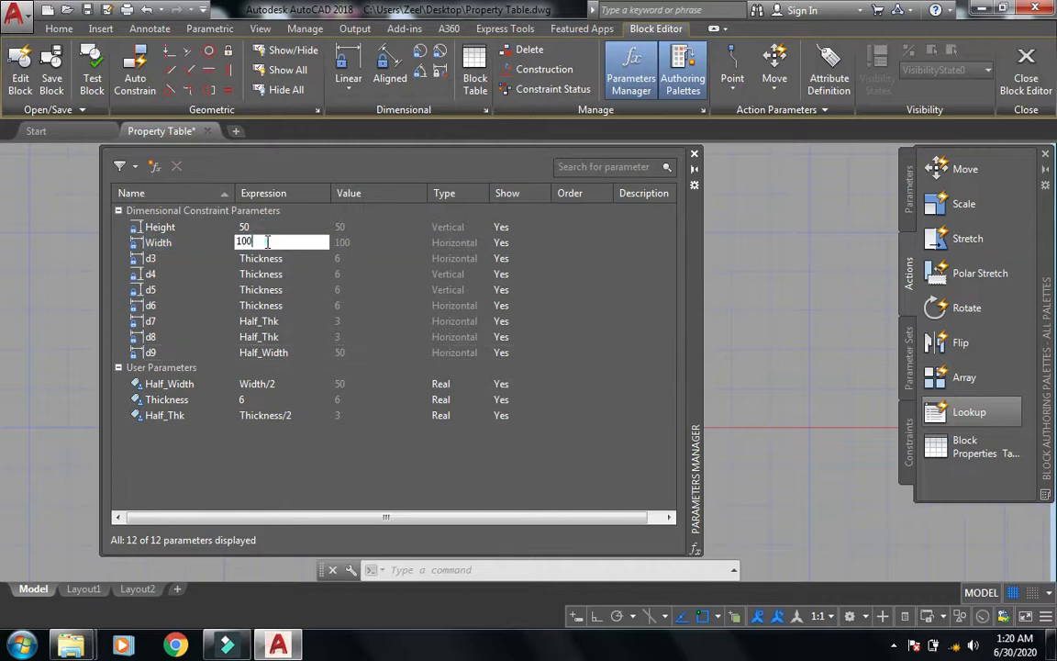
{"action": "type", "text": "200"}
{"action": "left_click", "coordinate": [422, 444]}
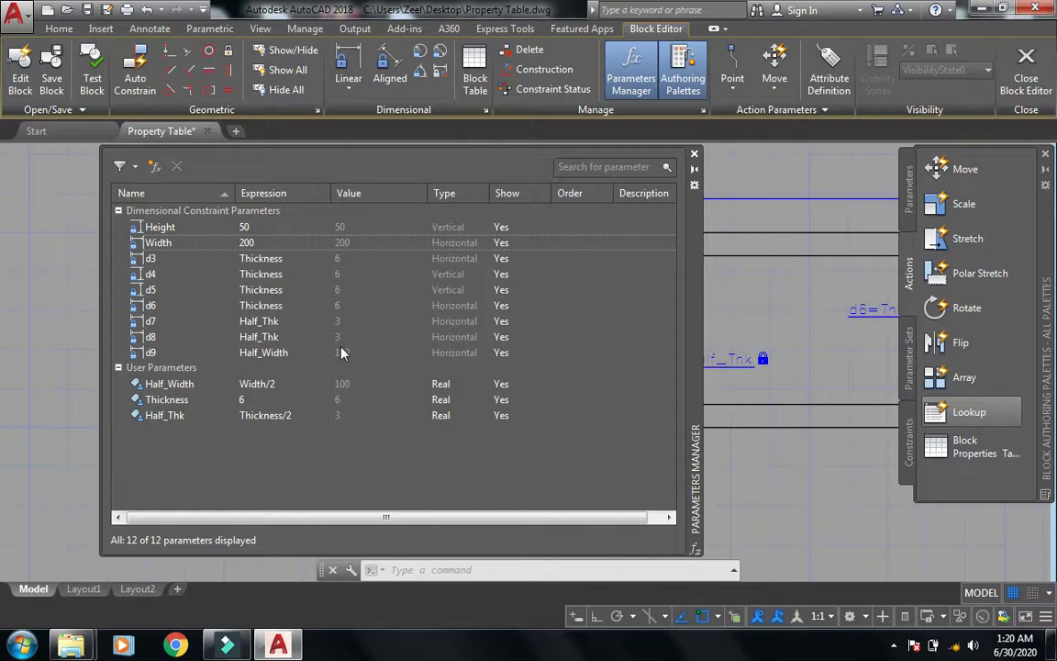
- Set the Width dimensional parameter to 100 and close the Parameters Manager
{"action": "double_click", "coordinate": [262, 243]}
{"action": "type", "text": "1"}
{"action": "left_click", "coordinate": [344, 438]}
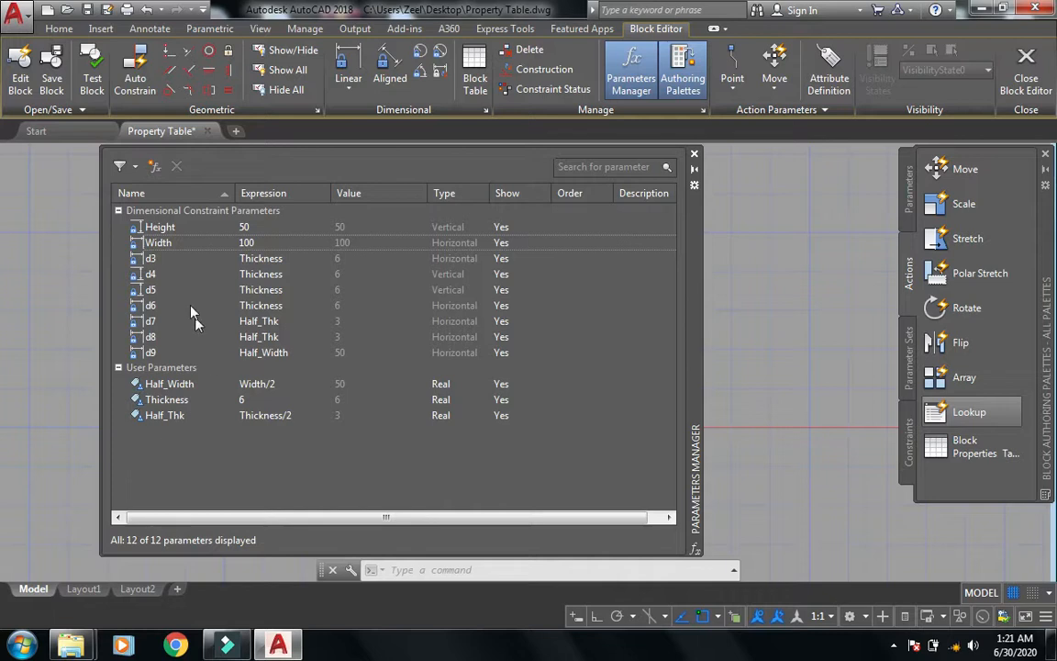
{"action": "left_click", "coordinate": [695, 154]}
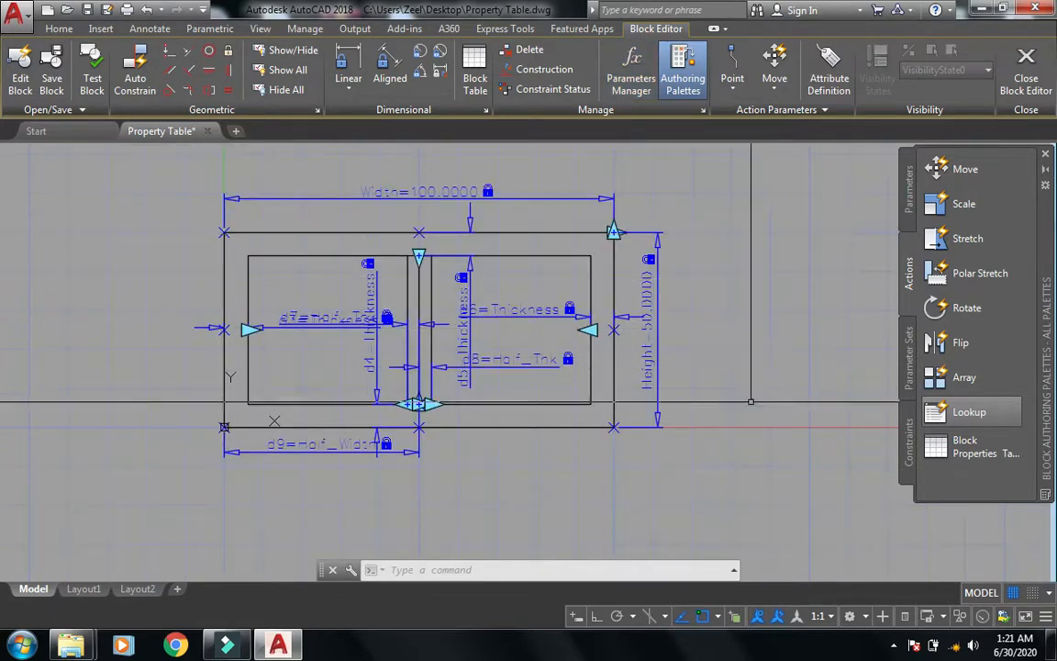
- Close the Block Editor with the block changes saved, and select the window block in the drawing to check its grips
{"action": "middle_click_drag", "start_coordinate": [784, 463], "coordinate": [747, 464]}
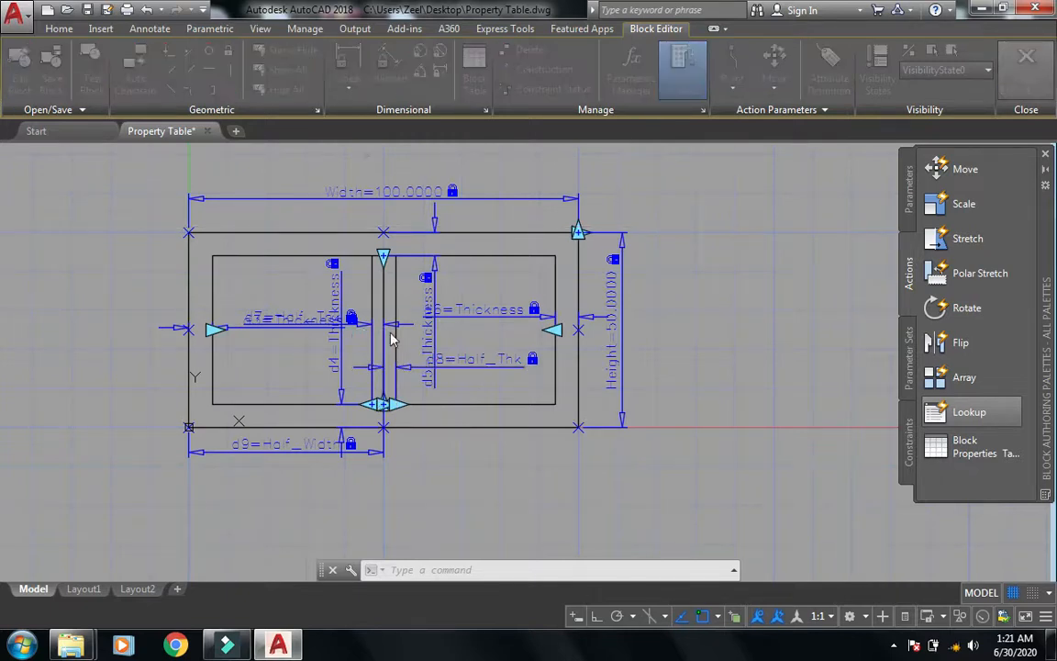
{"action": "left_click", "coordinate": [441, 303]}
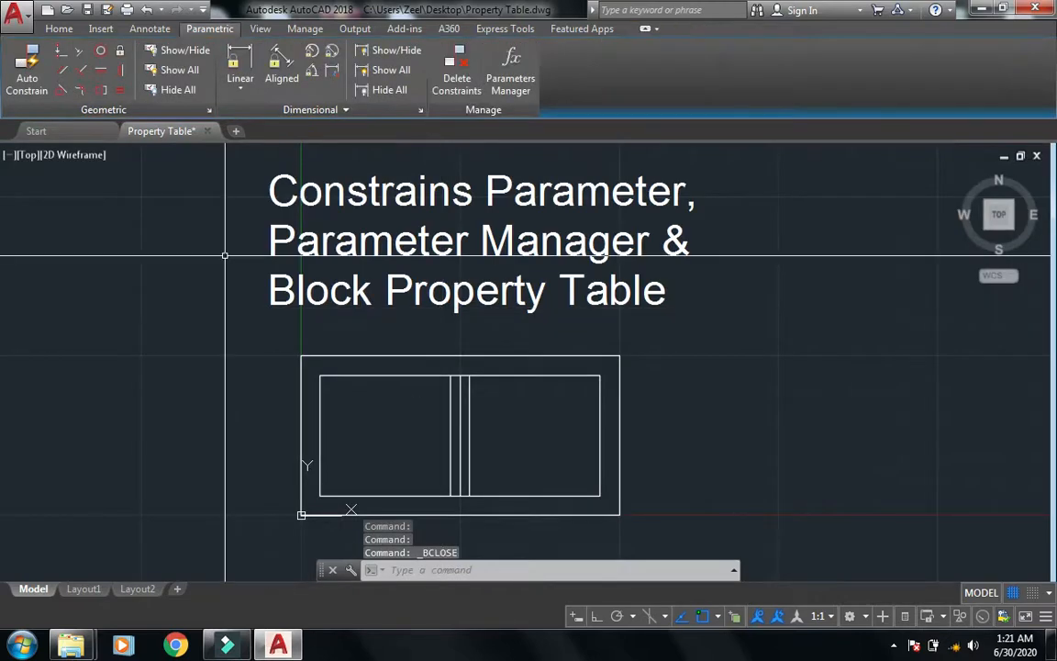
{"action": "scroll", "coordinate": [420, 354], "scroll_direction": "down", "scroll_amount": 2}
{"action": "left_click", "coordinate": [420, 354]}
{"action": "left_click", "coordinate": [437, 352]}
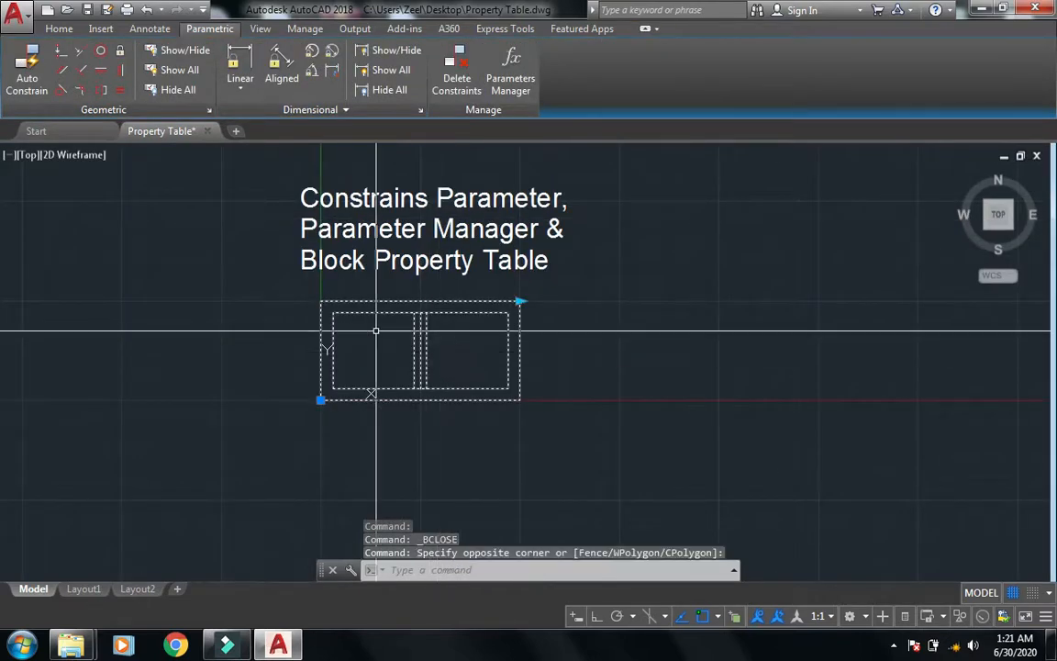
{"action": "scroll", "coordinate": [353, 366], "scroll_direction": "up", "scroll_amount": 2}
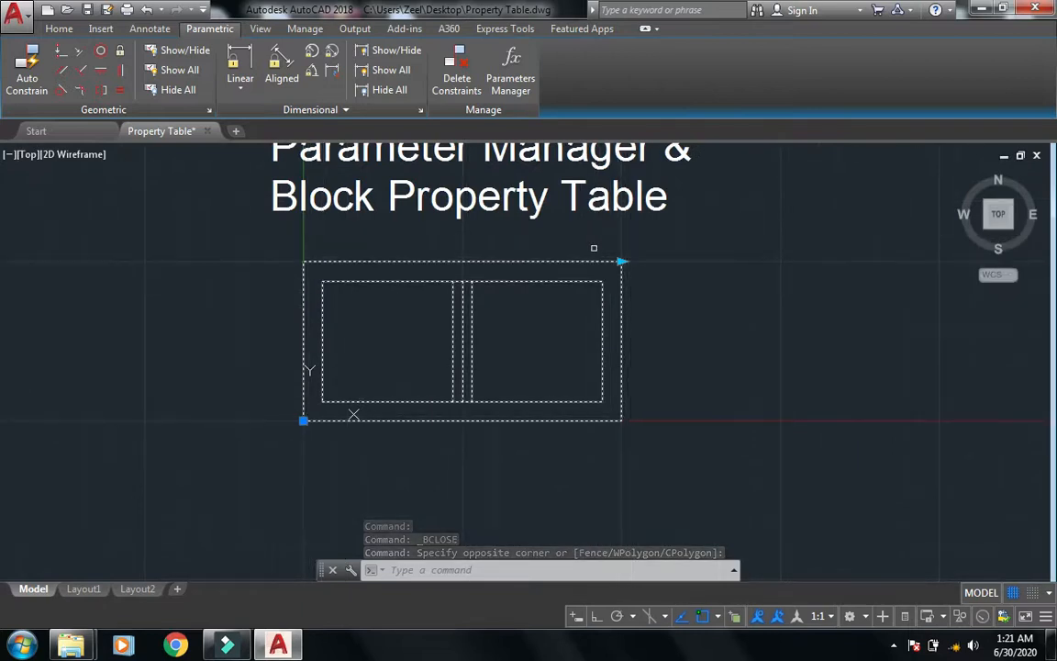
- Reopen the window block in the Block Editor from the drawing
{"action": "key", "text": "Escape"}
{"action": "left_click", "coordinate": [538, 307]}
{"action": "left_click", "coordinate": [513, 268]}
{"action": "right_click", "coordinate": [513, 268]}
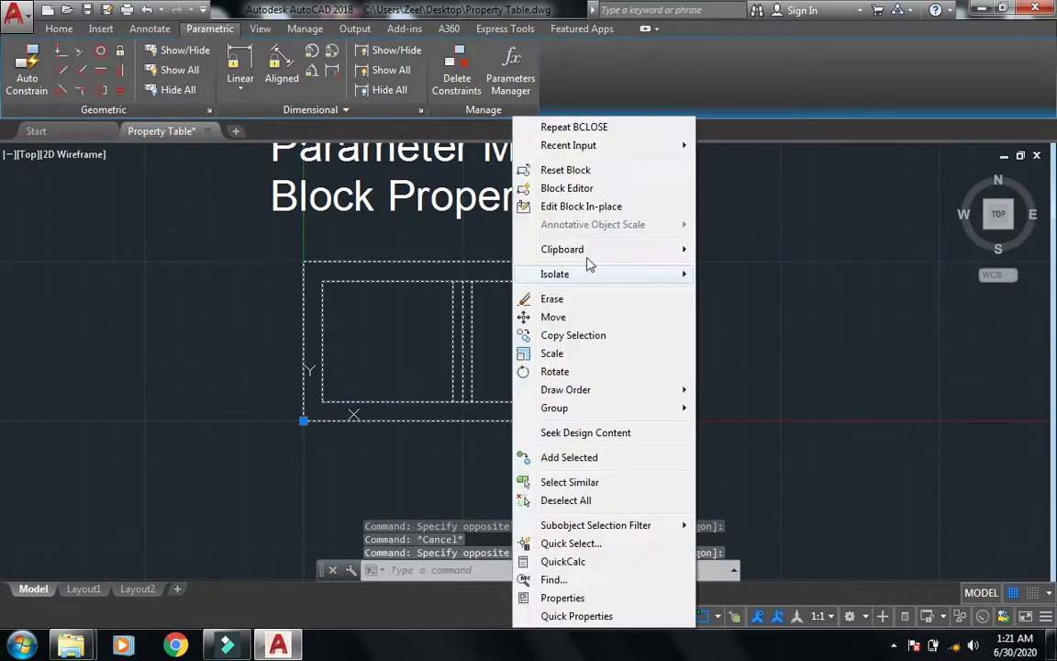
{"action": "left_click", "coordinate": [598, 188]}
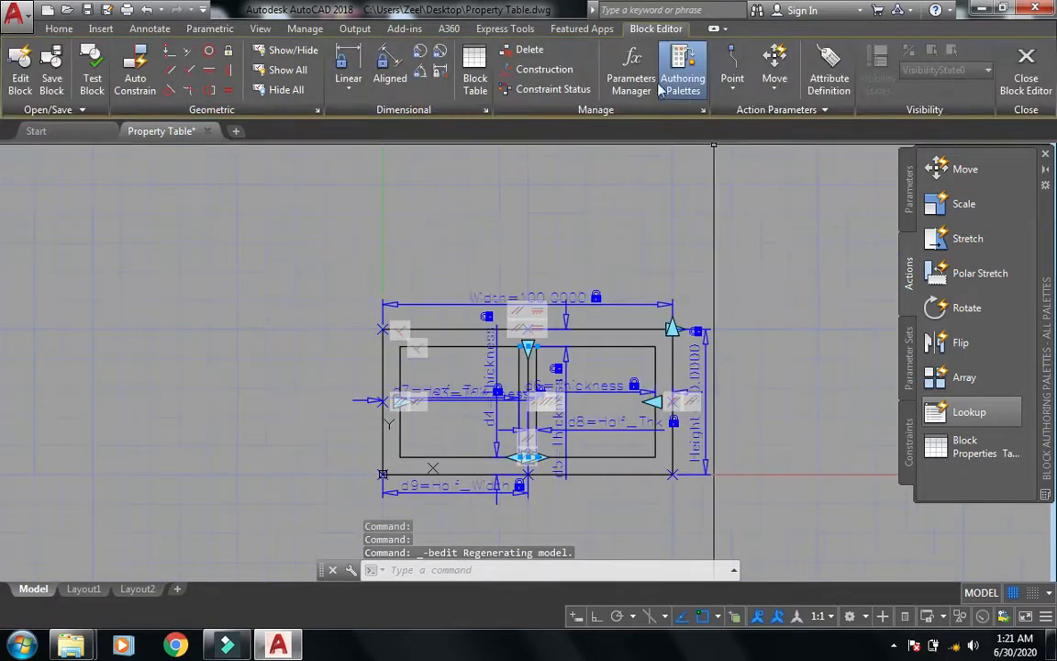
- Replace the expression of dimensional parameter d3 with the fixed value 6 in the Parameters Manager
{"action": "left_click", "coordinate": [632, 75]}
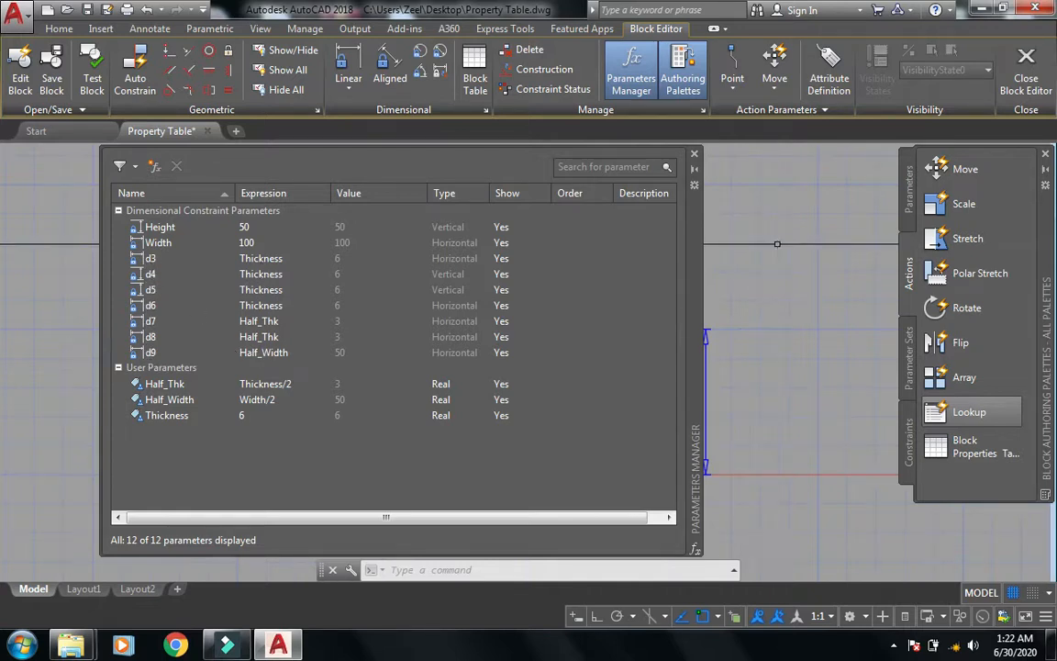
{"action": "left_click", "coordinate": [273, 259]}
{"action": "left_click", "coordinate": [273, 260]}
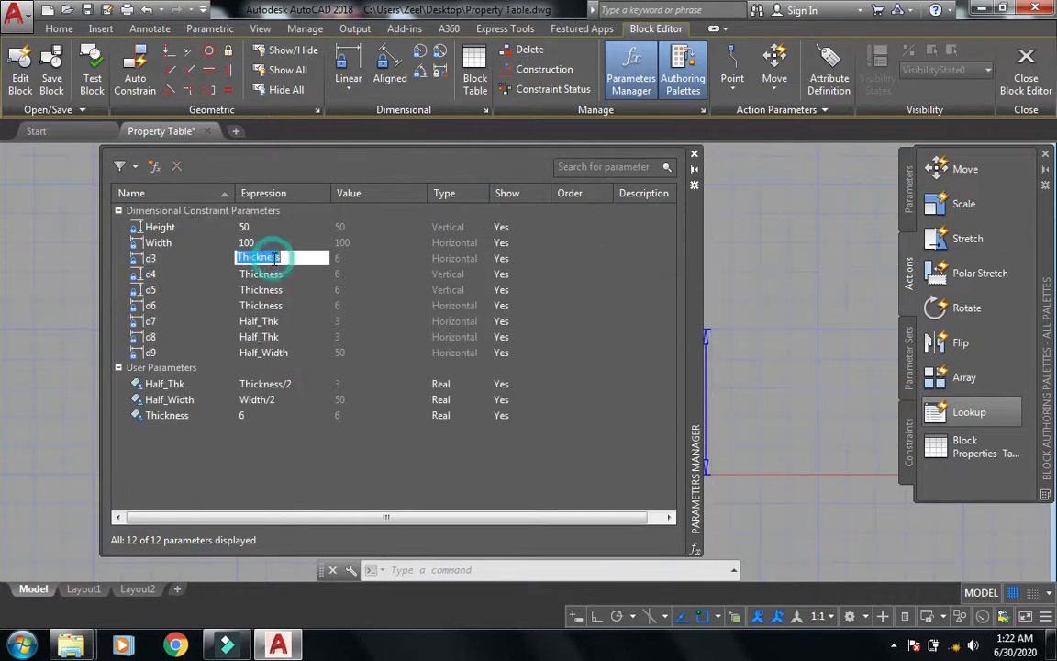
{"action": "type", "text": "6"}
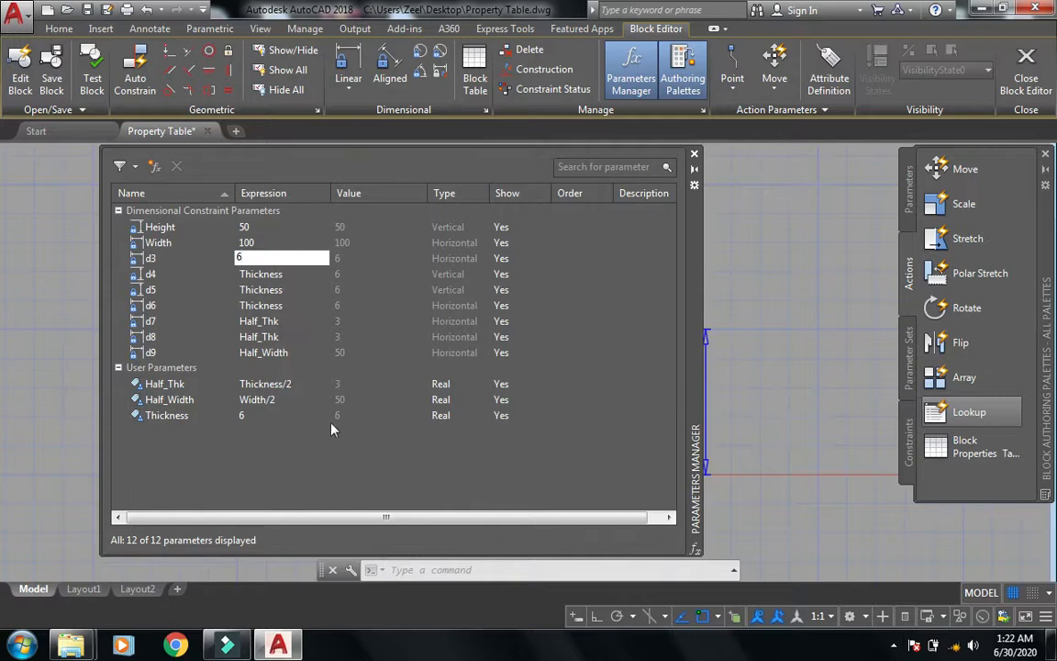
{"action": "key", "text": "Return"}
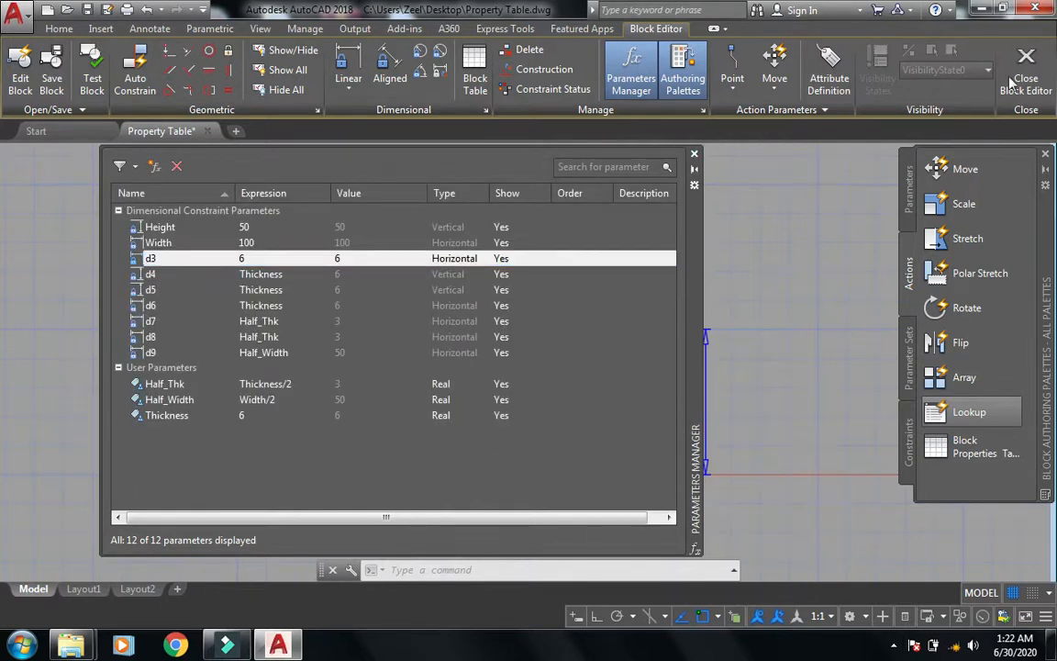
- Save the block with the fixed d3 value, leave the Block Editor, and select the block to compare its grips
{"action": "left_click", "coordinate": [693, 155]}
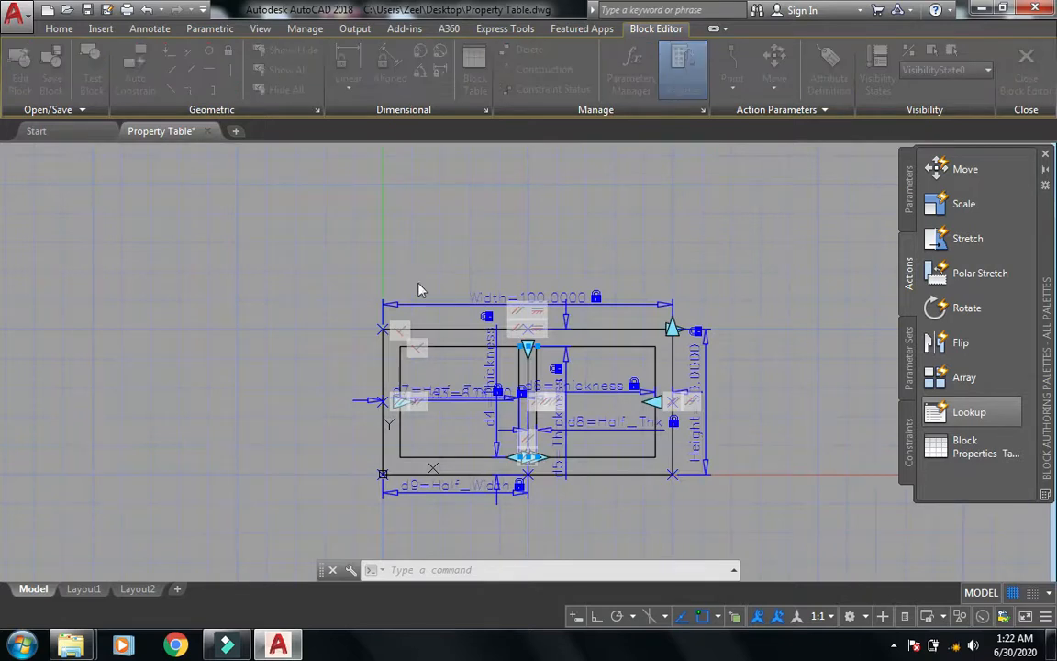
{"action": "left_click", "coordinate": [437, 300]}
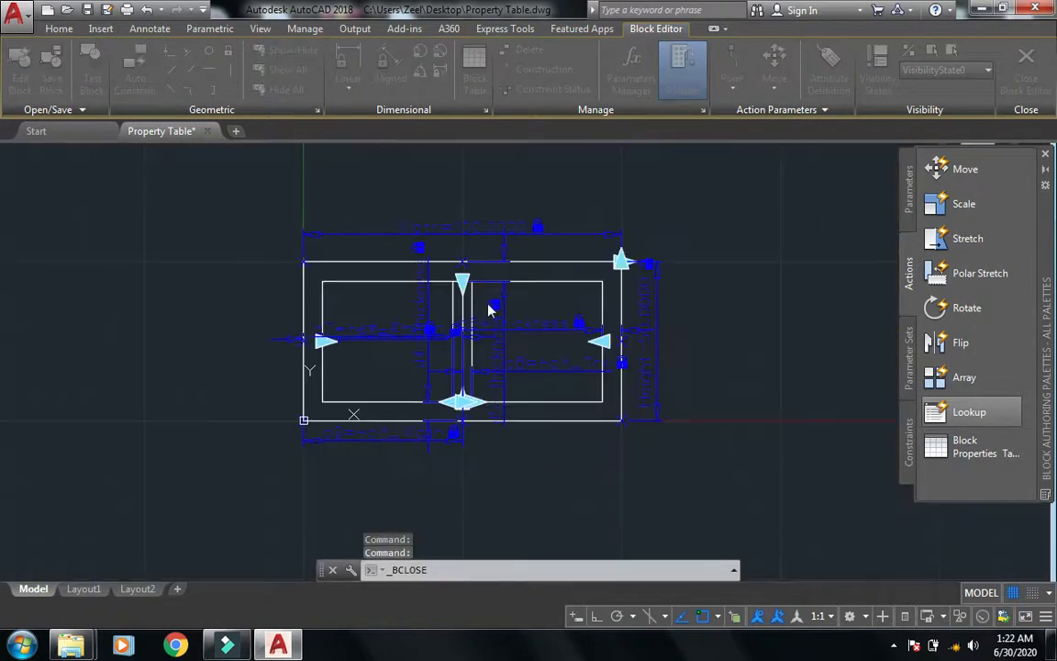
{"action": "key", "text": "Escape"}
{"action": "left_click", "coordinate": [642, 248]}
{"action": "left_click", "coordinate": [532, 312]}
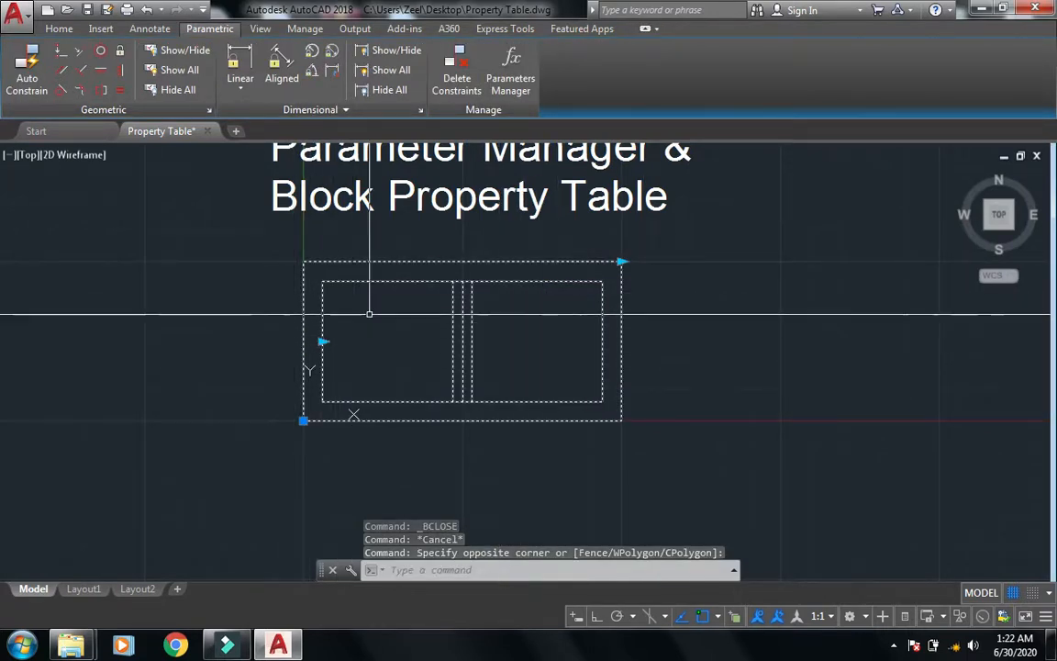
- Deselect the window block, reselect it and open it in the Block Editor again
{"action": "key", "text": "Escape"}
{"action": "left_click", "coordinate": [474, 302]}
{"action": "left_click", "coordinate": [440, 312]}
{"action": "right_click", "coordinate": [441, 312]}
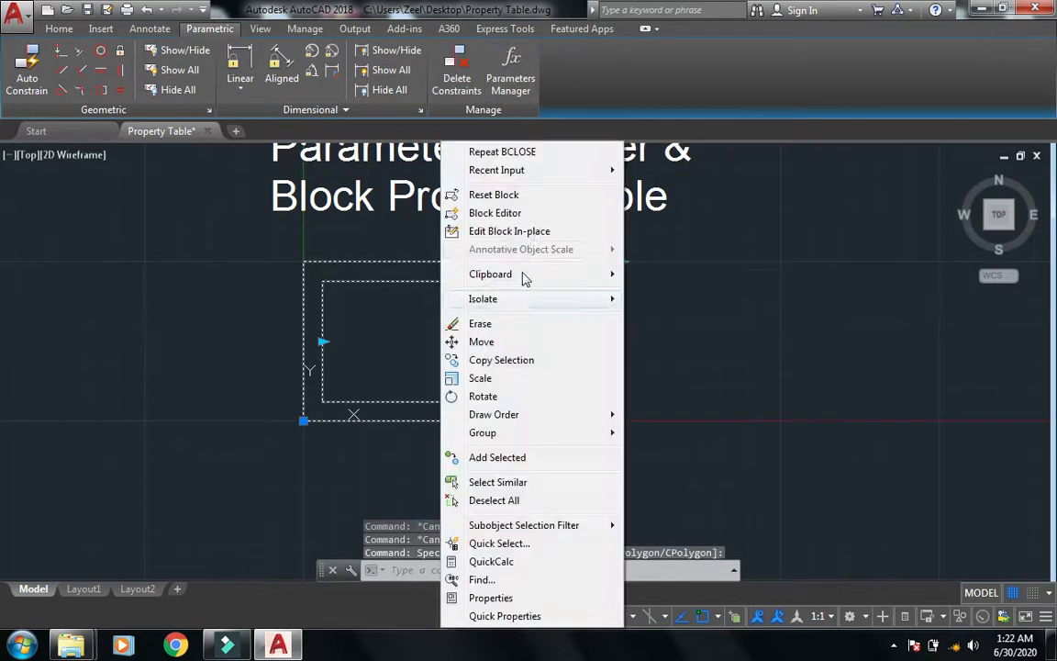
{"action": "left_click", "coordinate": [533, 212]}
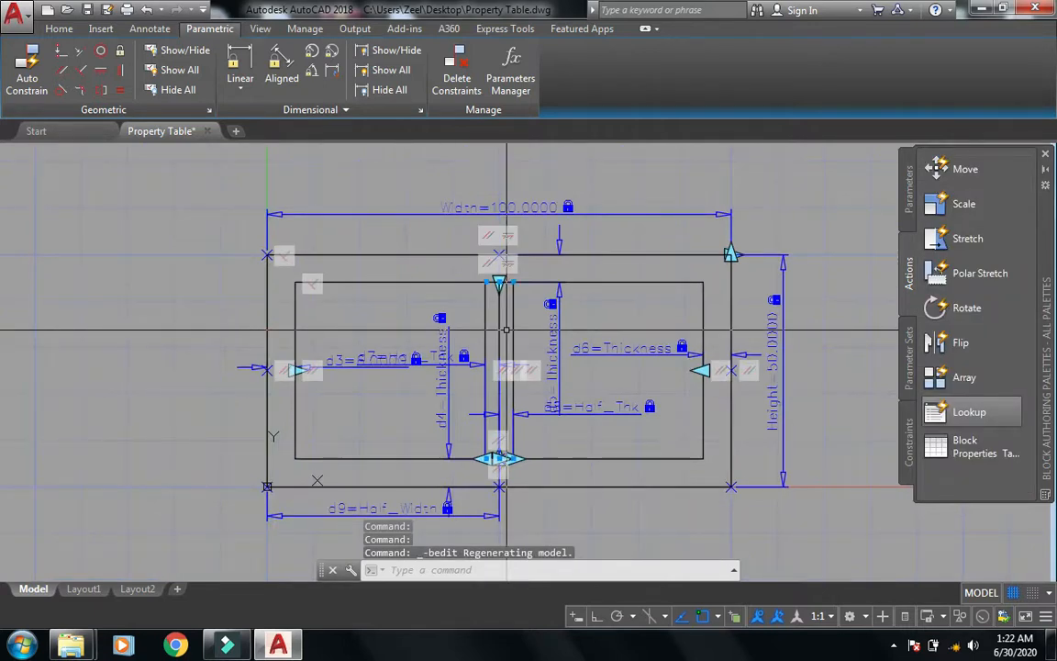
{"action": "double_click", "coordinate": [623, 7]}
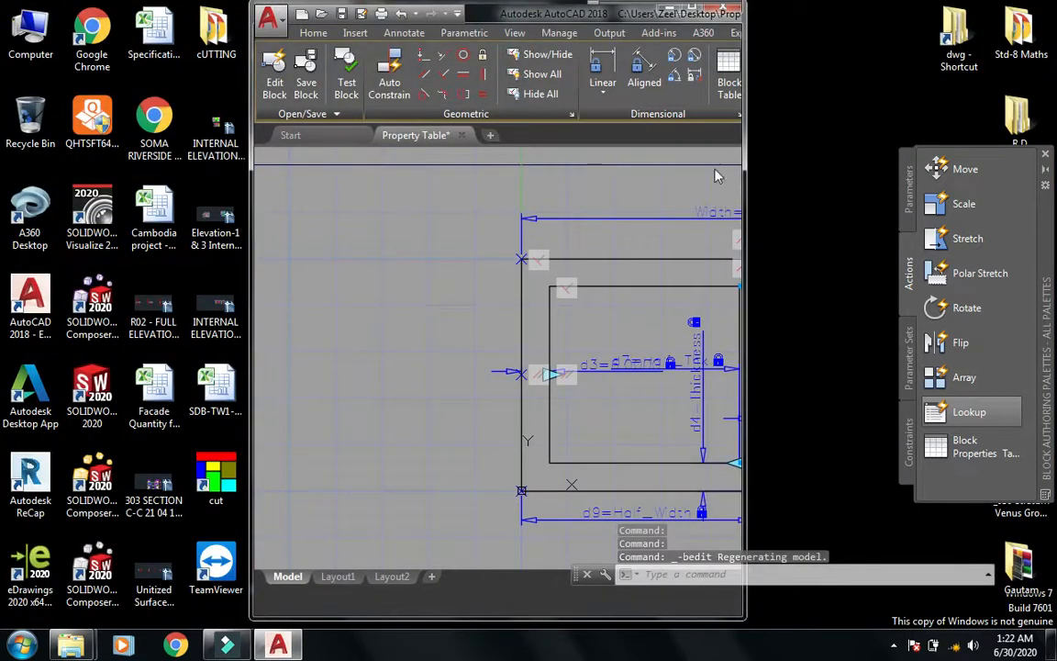
{"action": "left_click", "coordinate": [694, 7]}
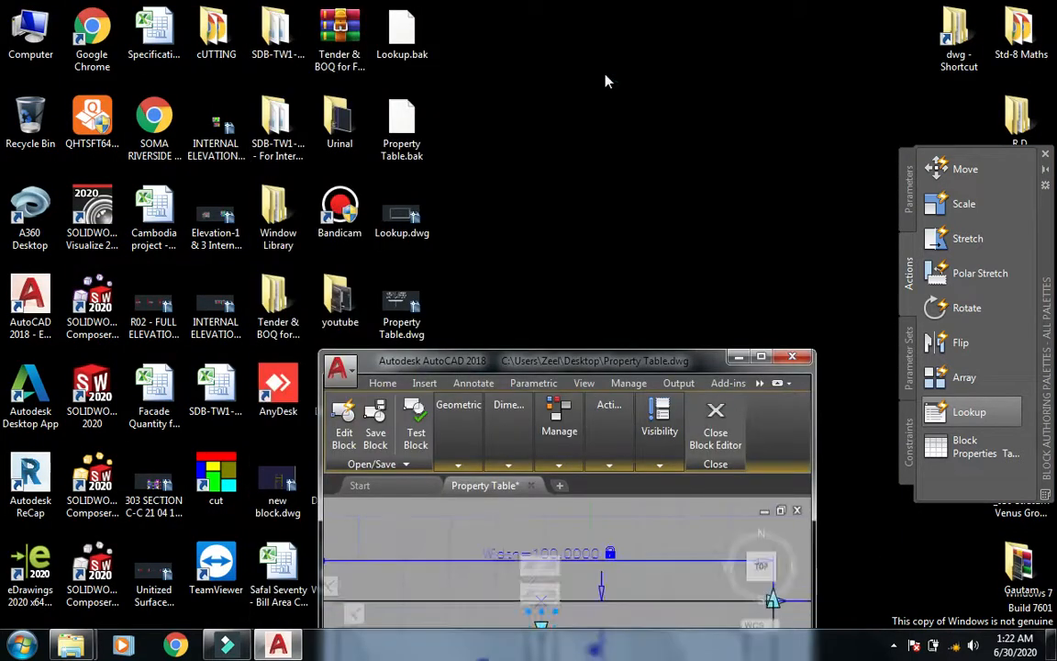
{"action": "left_click", "coordinate": [761, 356]}
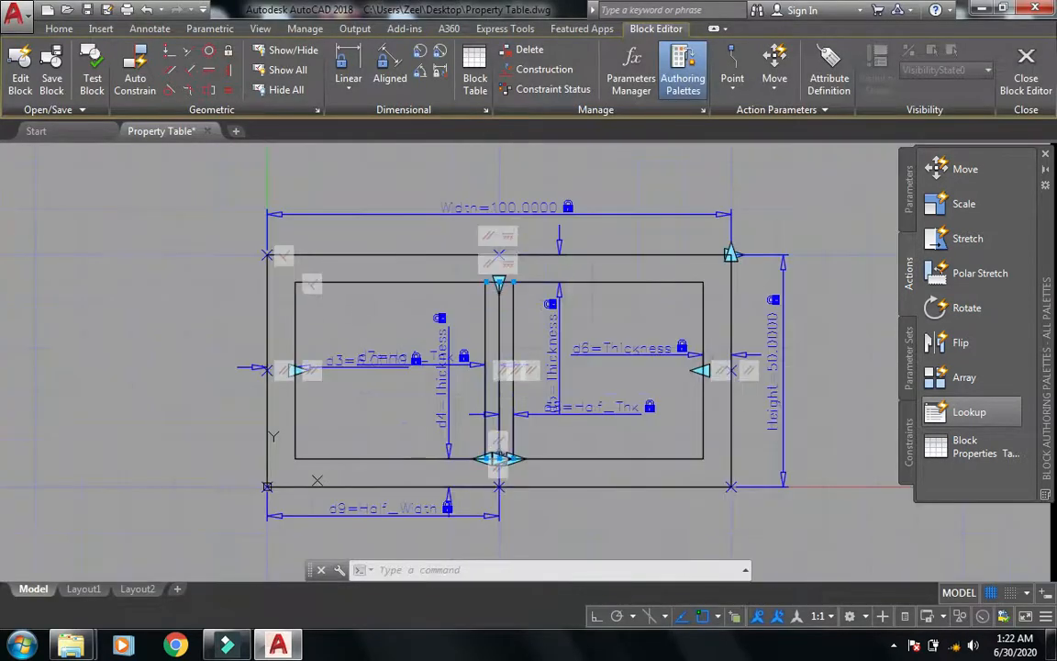
{"action": "left_click", "coordinate": [759, 352]}
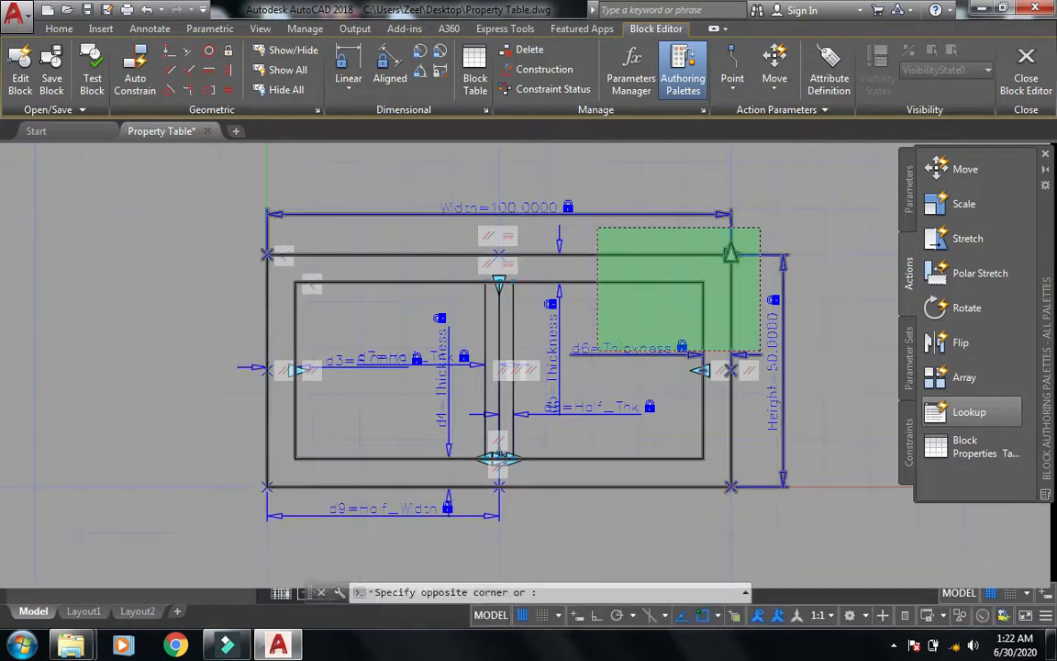
{"action": "key", "text": "Escape"}
- Set the expression of dimensional parameter d3 to Thickness and close the Parameters Manager
{"action": "left_click", "coordinate": [632, 78]}
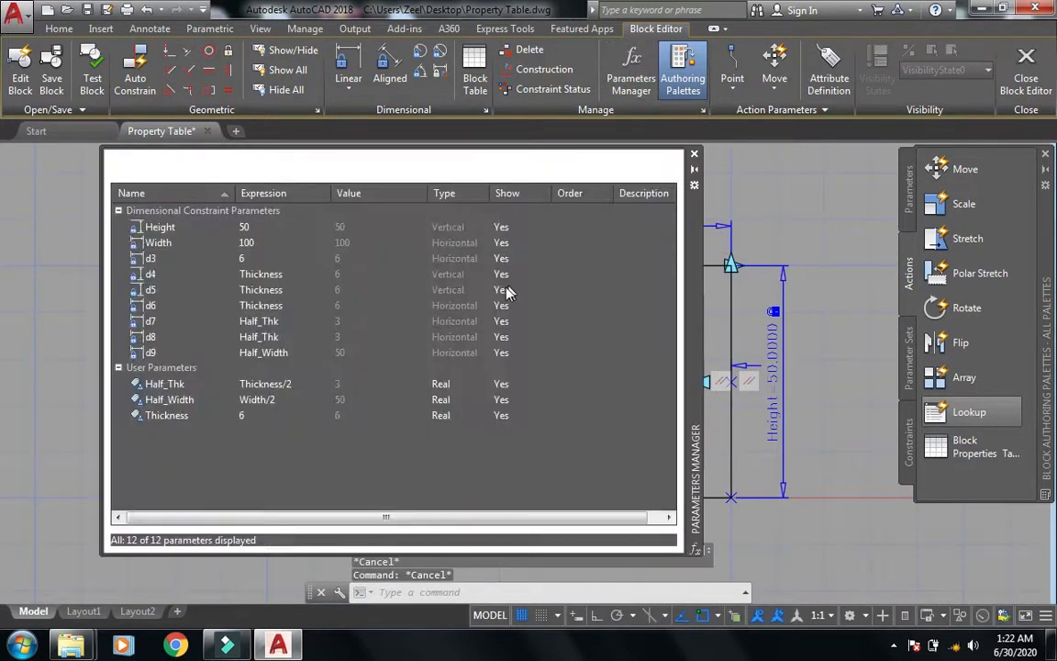
{"action": "double_click", "coordinate": [252, 259]}
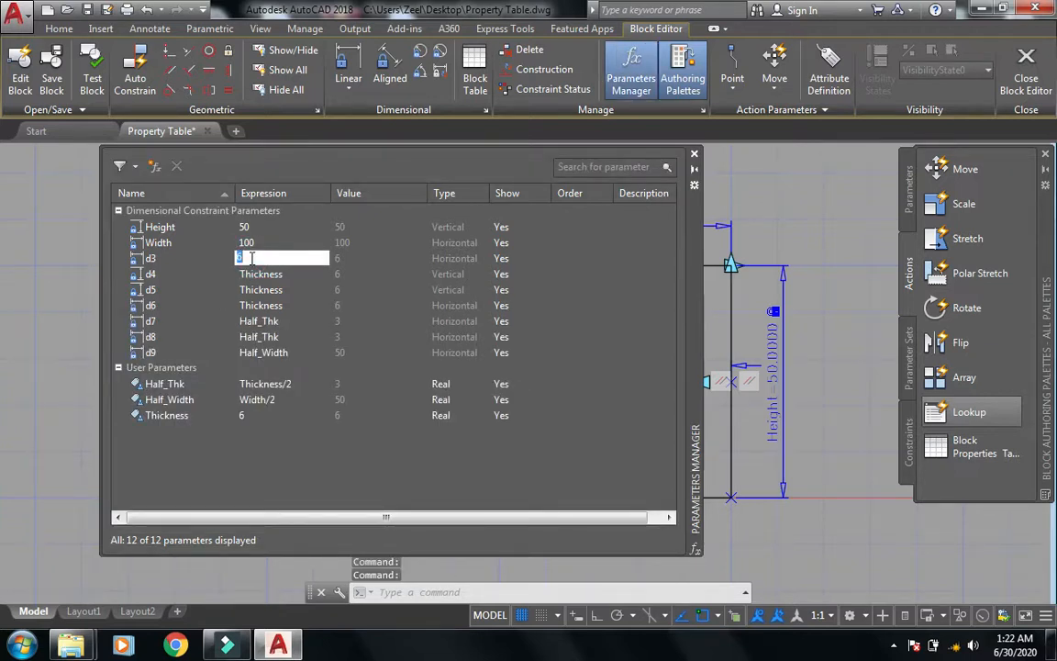
{"action": "type", "text": "Thickness"}
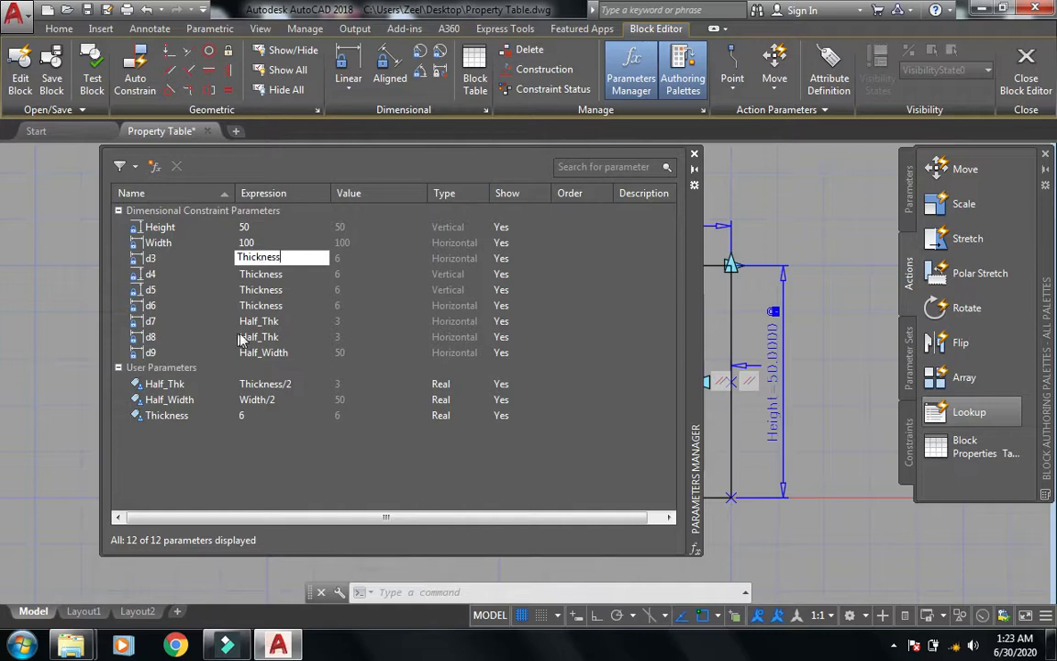
{"action": "left_click", "coordinate": [220, 296]}
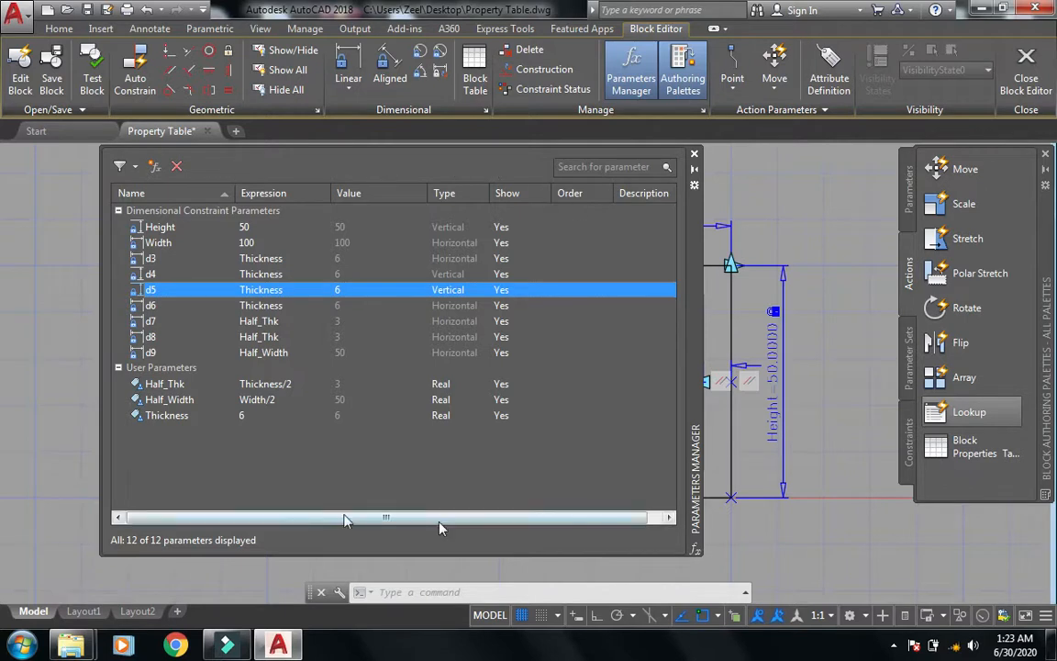
{"action": "left_click", "coordinate": [694, 158]}
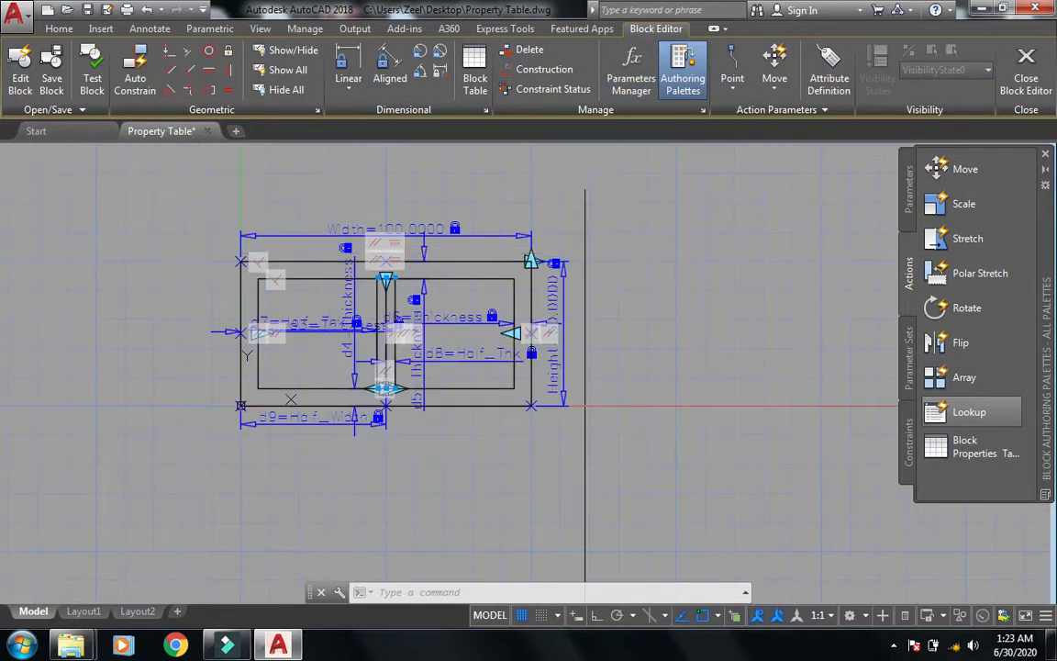
- Place a block properties table parameter just below the window's lower-left corner, with 1 grip
{"action": "left_click", "coordinate": [476, 64]}
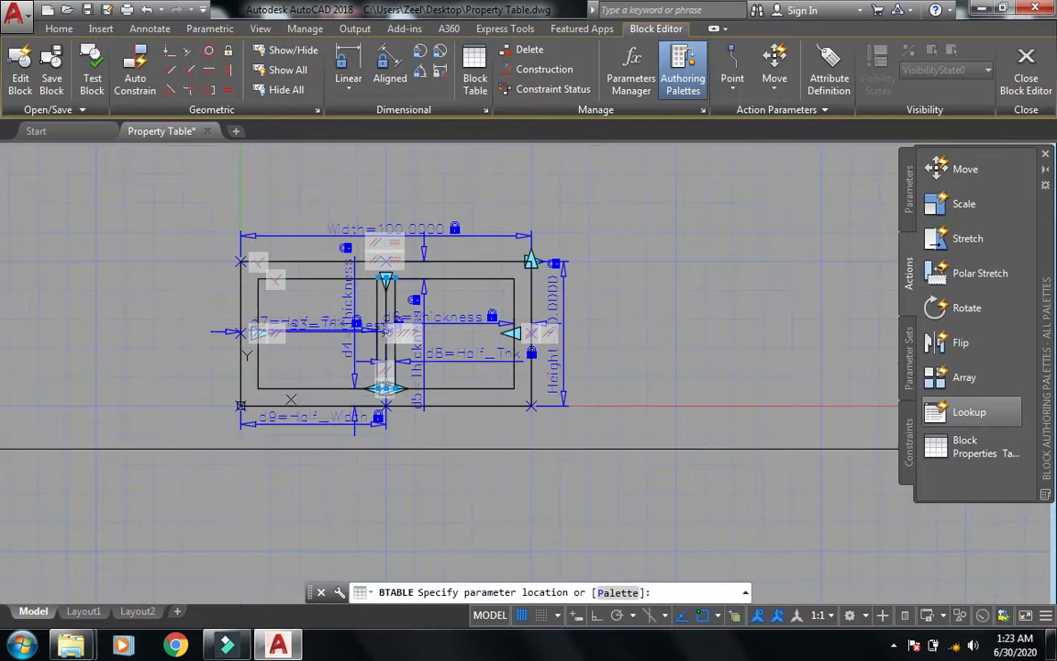
{"action": "left_click", "coordinate": [254, 457]}
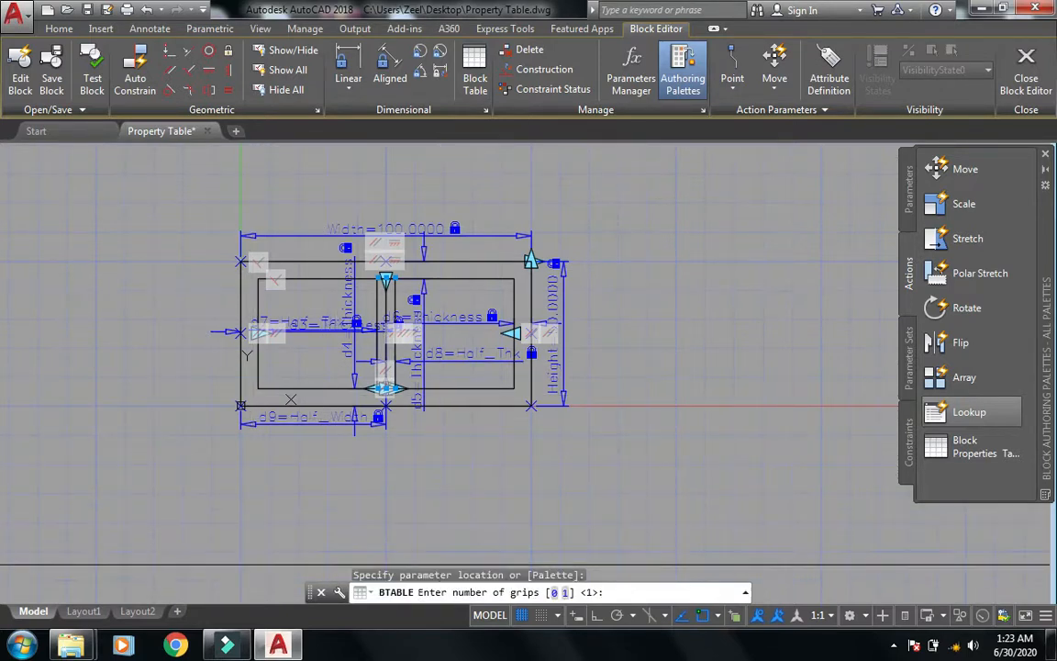
{"action": "left_click", "coordinate": [619, 594]}
{"action": "key", "text": "Return"}
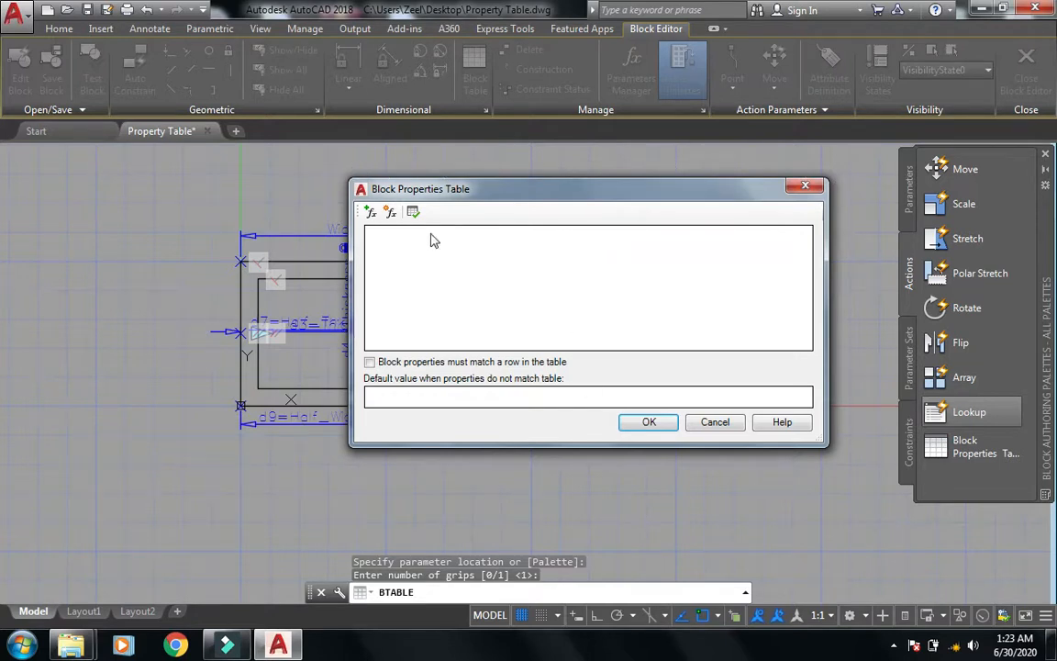
- Add the Width, Height and Thickness parameters as columns of the block properties table
{"action": "left_click", "coordinate": [371, 213]}
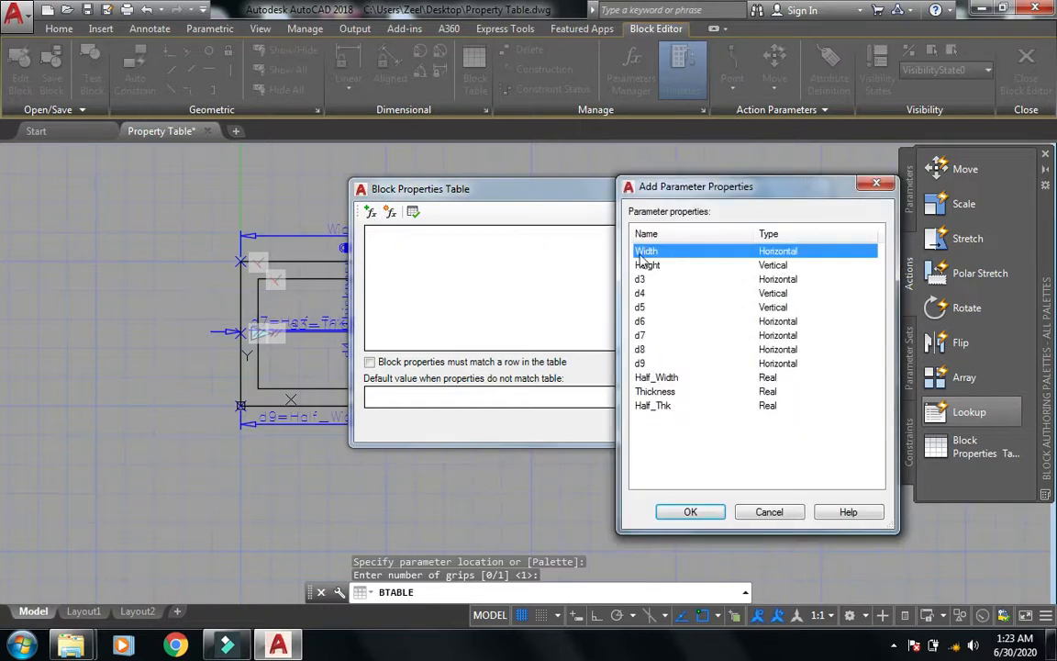
{"action": "left_click", "coordinate": [660, 266], "text": "shift"}
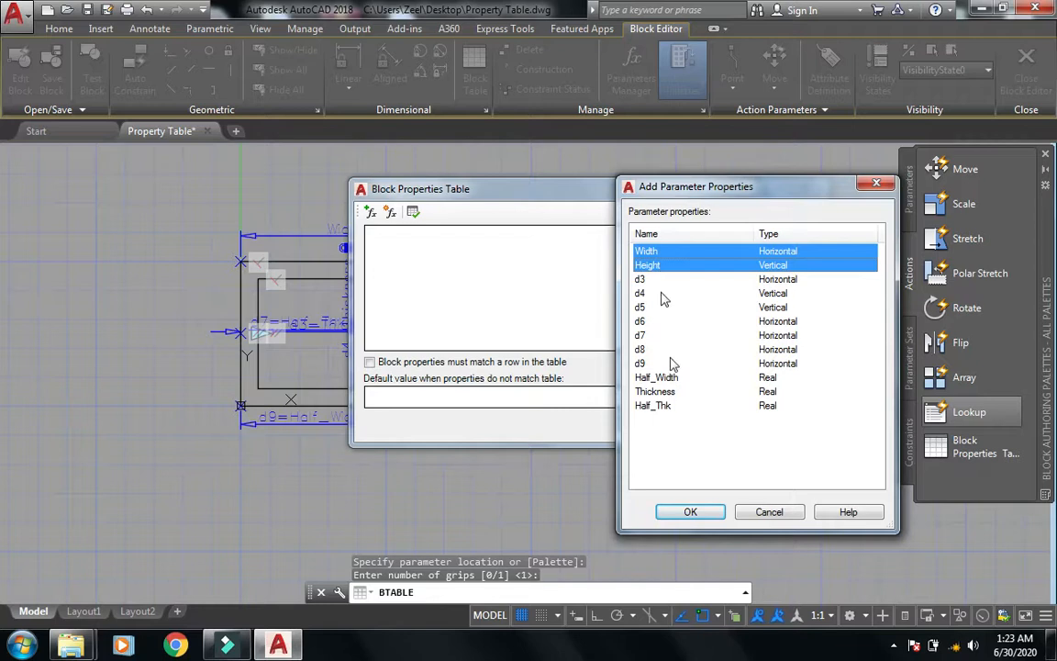
{"action": "left_click", "coordinate": [690, 512]}
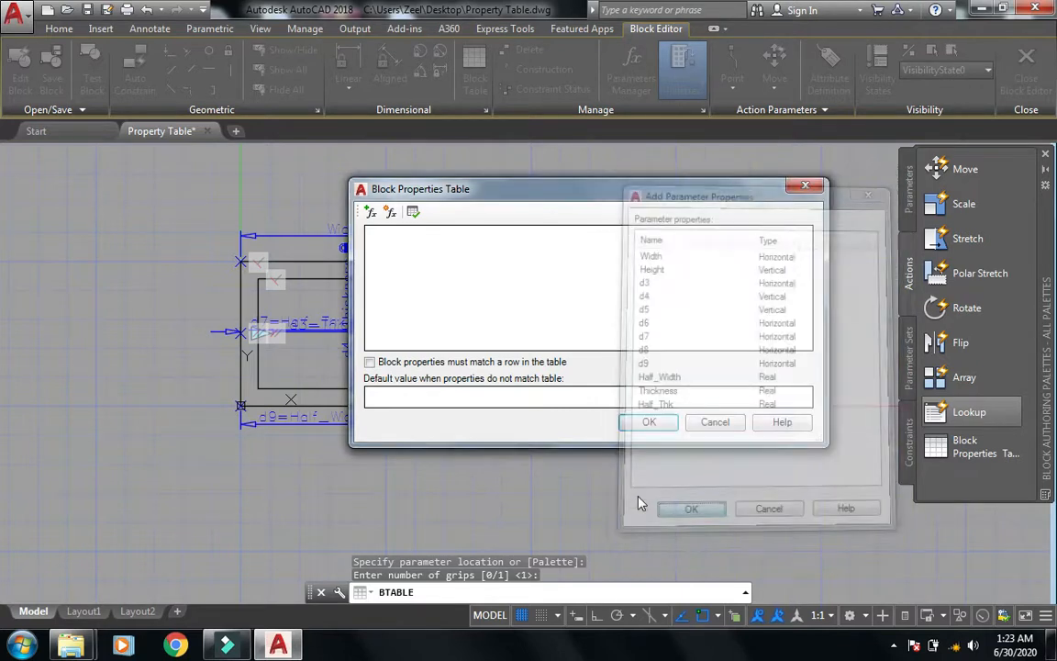
{"action": "left_click", "coordinate": [370, 211]}
{"action": "left_click", "coordinate": [674, 364]}
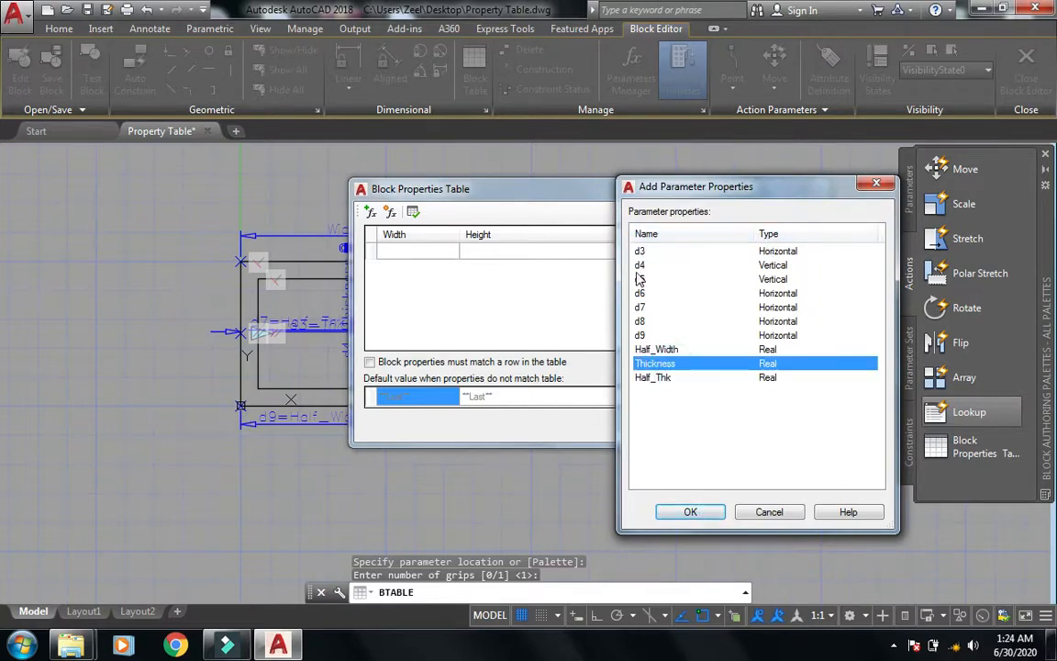
{"action": "left_click", "coordinate": [695, 514]}
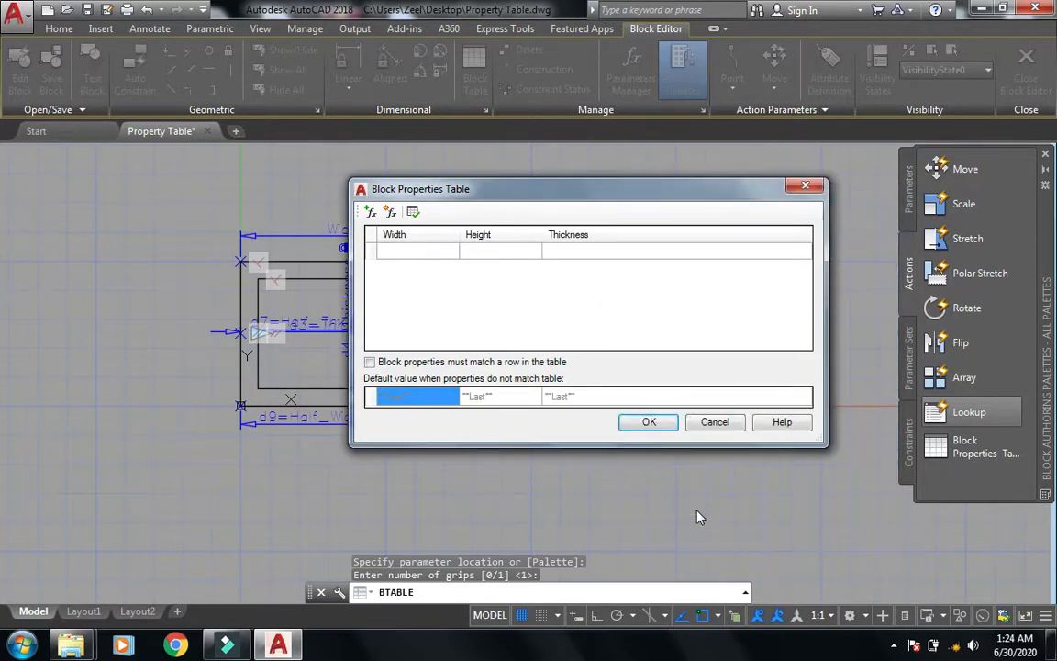
- Fill the first row of the block properties table with Width 100, Height 50 and Thickness 5
{"action": "left_click", "coordinate": [414, 250]}
{"action": "left_click", "coordinate": [414, 248]}
{"action": "type", "text": "100"}
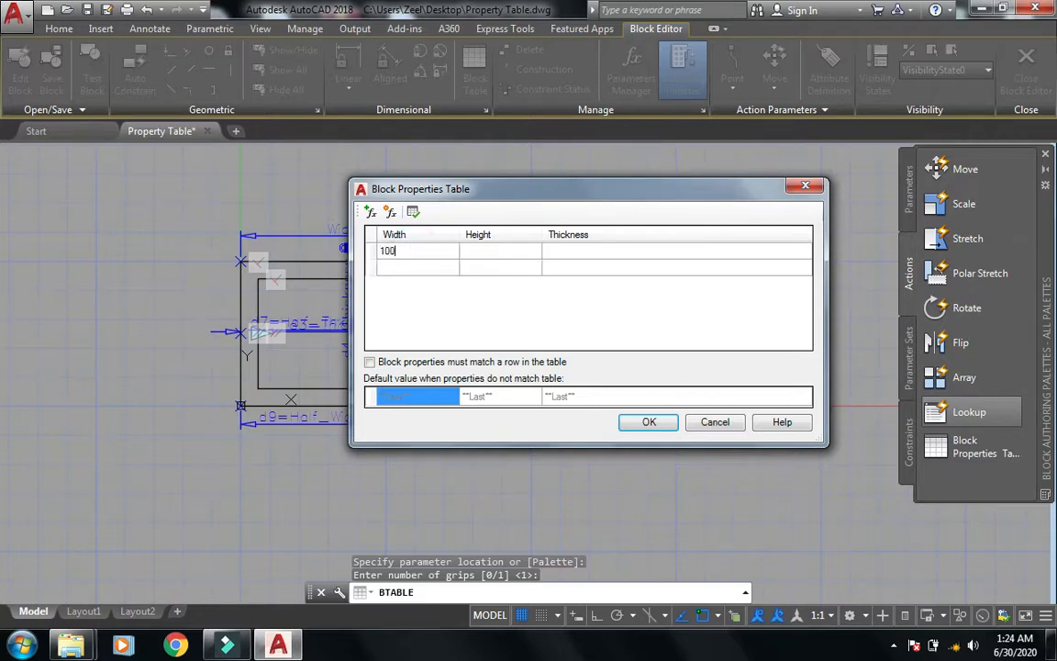
{"action": "left_click", "coordinate": [501, 256]}
{"action": "left_click", "coordinate": [502, 251]}
{"action": "left_click", "coordinate": [582, 251]}
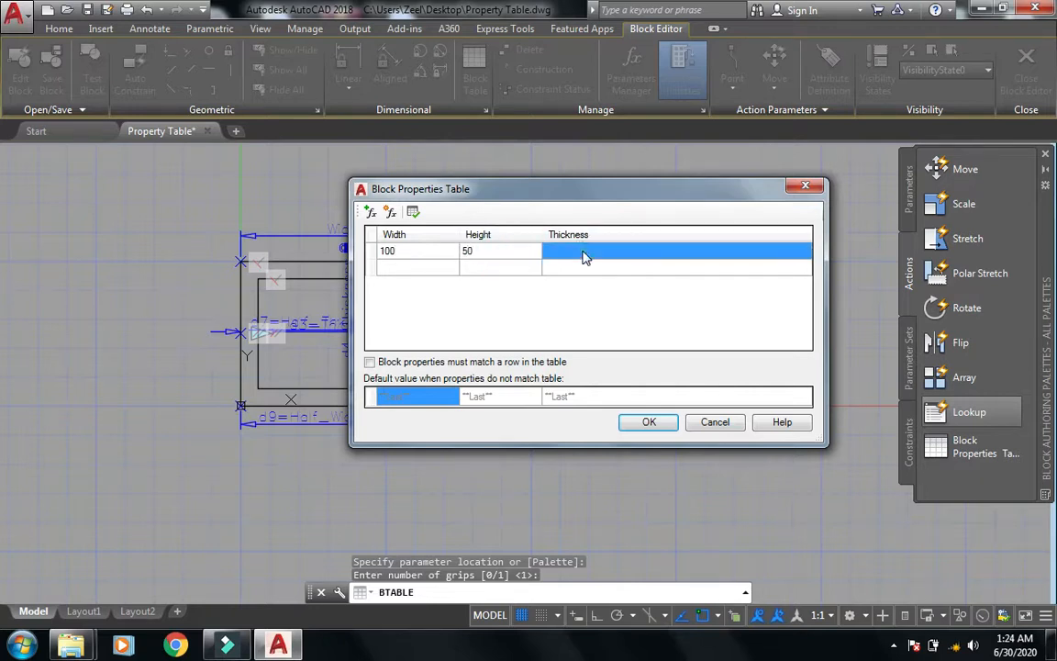
{"action": "left_click", "coordinate": [582, 250]}
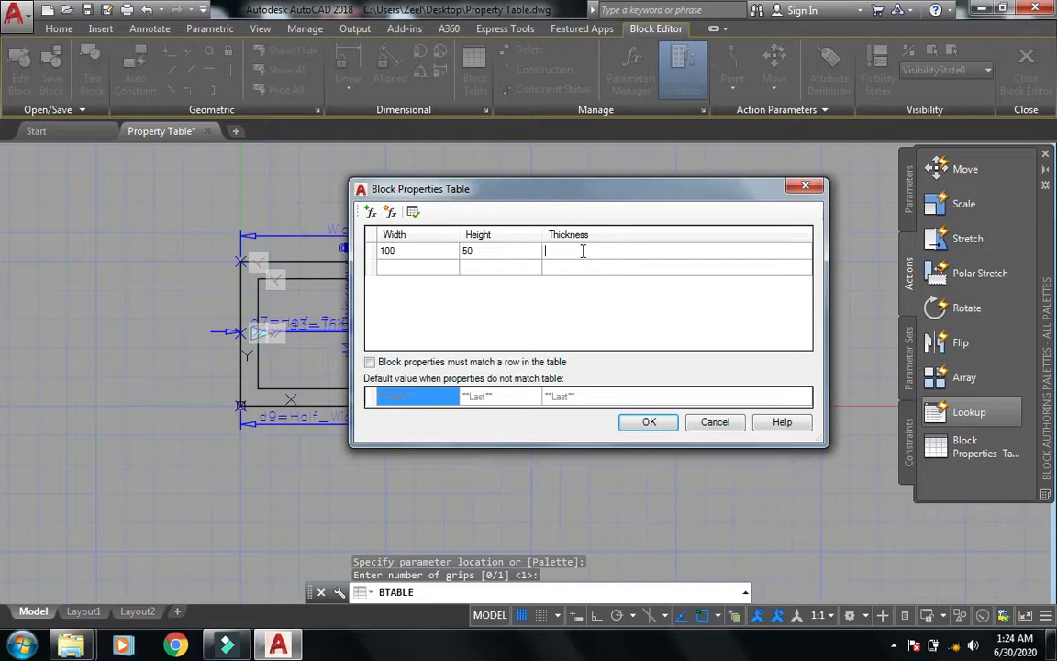
- Add a second size row with Width 100, Height 50 and Thickness 6
{"action": "left_click", "coordinate": [413, 266]}
{"action": "left_click", "coordinate": [412, 264]}
{"action": "type", "text": "100"}
{"action": "left_click", "coordinate": [483, 268]}
{"action": "left_click", "coordinate": [483, 269]}
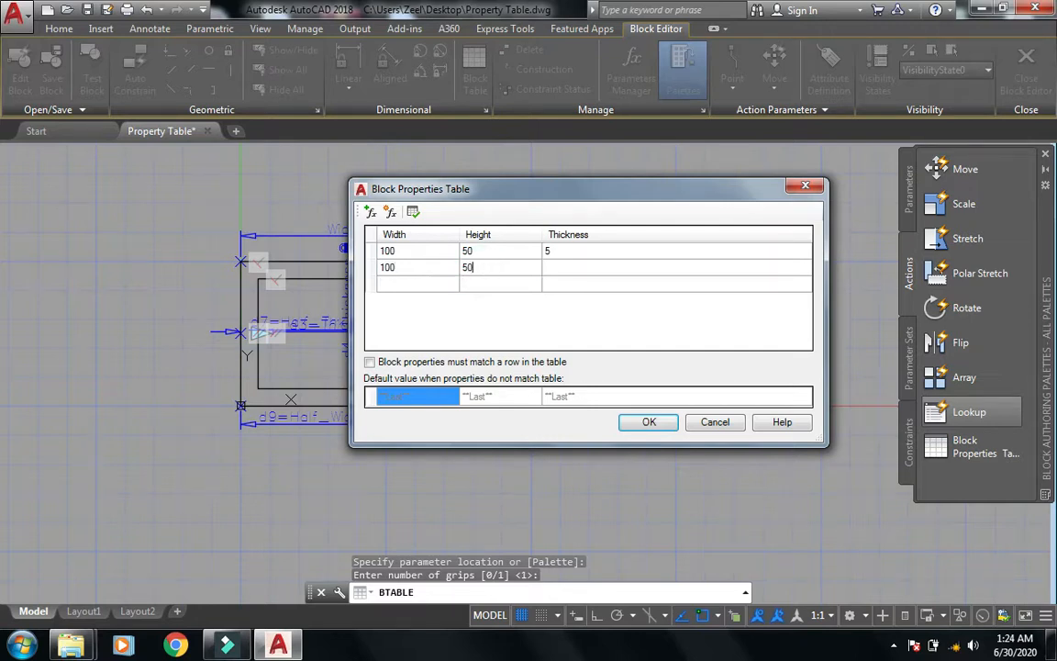
{"action": "type", "text": "50"}
{"action": "left_click", "coordinate": [574, 270]}
{"action": "left_click", "coordinate": [572, 265]}
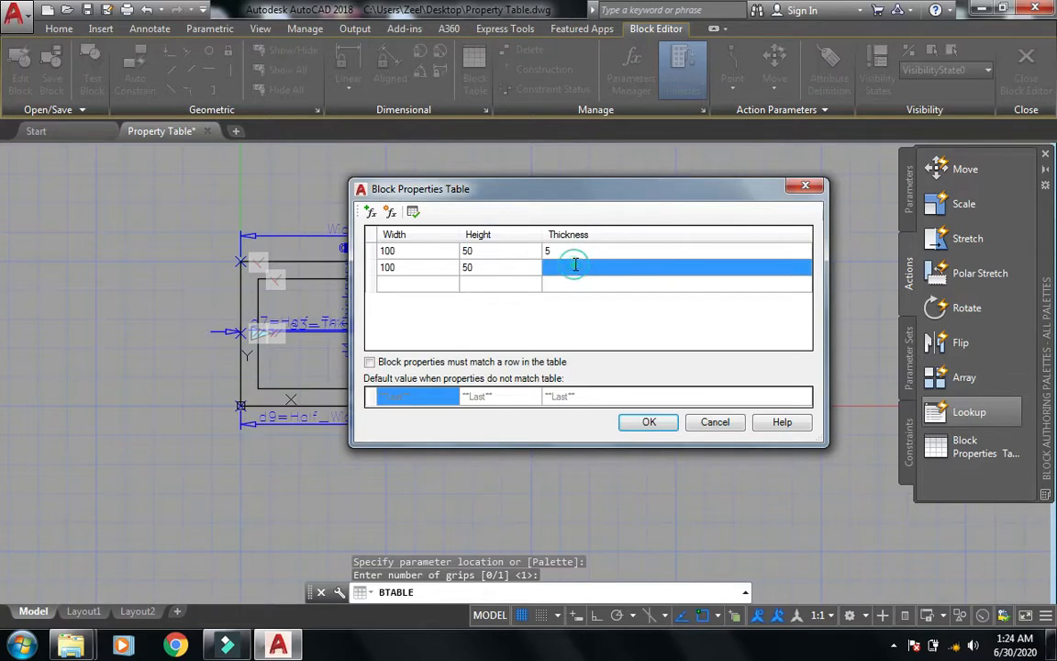
- Add a third size row with Width 100, Height 60 and Thickness 5
{"action": "left_click", "coordinate": [420, 285]}
{"action": "left_click", "coordinate": [415, 283]}
{"action": "type", "text": "100"}
{"action": "left_click", "coordinate": [507, 288]}
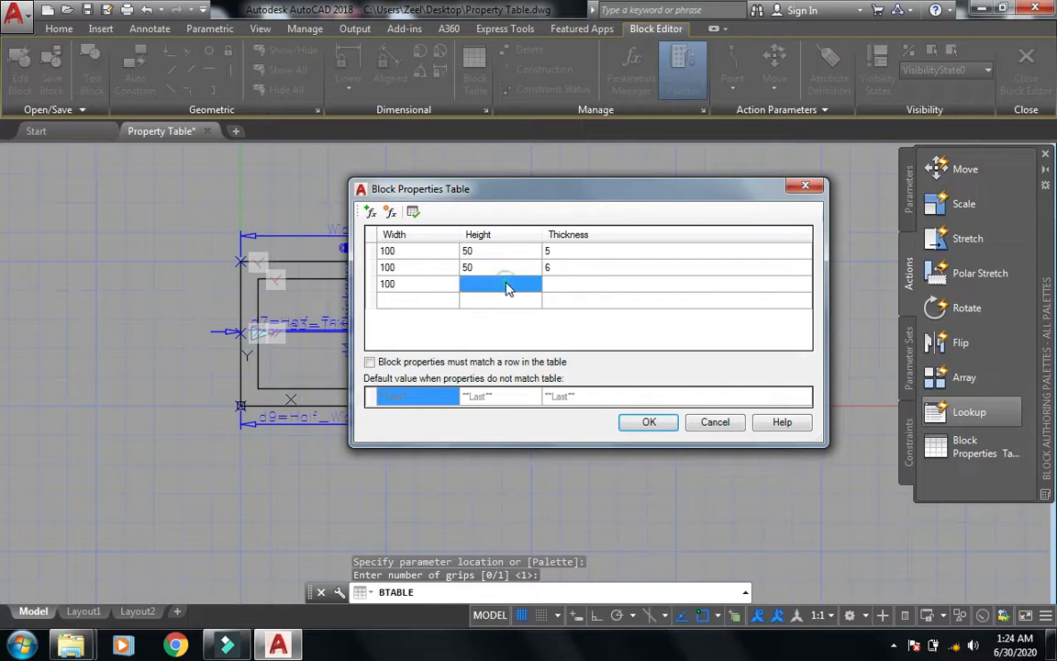
{"action": "left_click", "coordinate": [505, 285]}
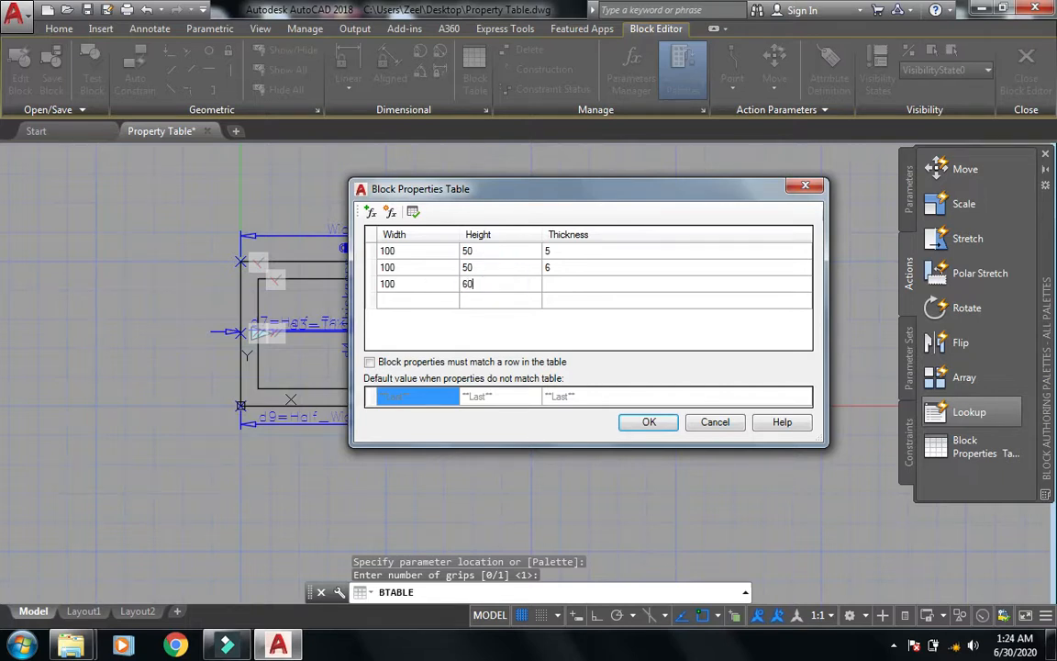
{"action": "type", "text": "60"}
{"action": "left_click", "coordinate": [551, 288]}
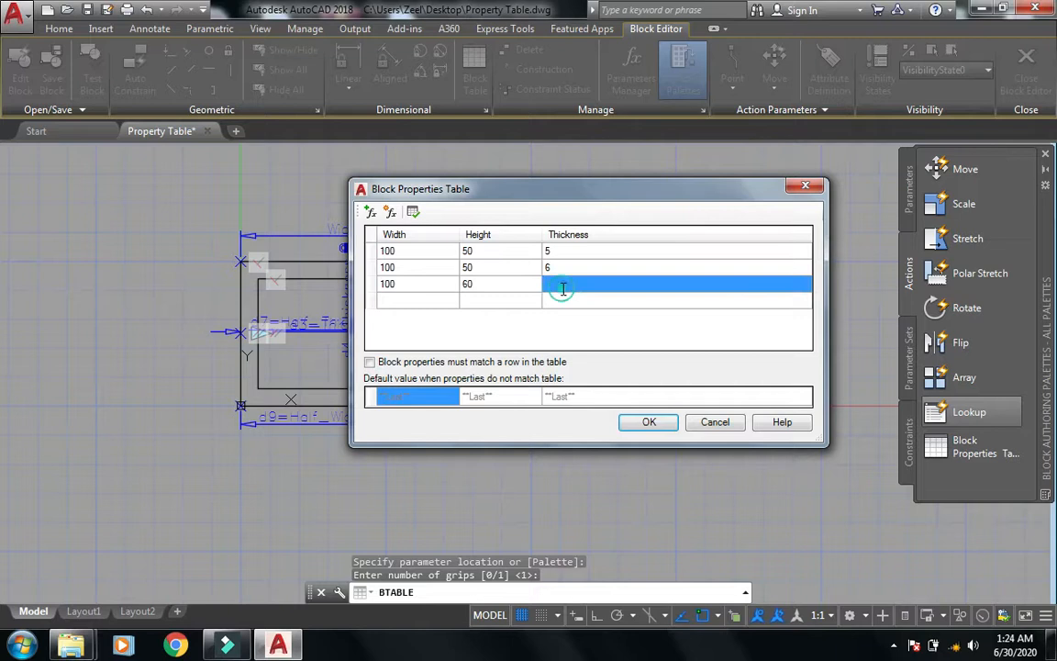
{"action": "left_click", "coordinate": [555, 287]}
- Add a fourth size row with Width 100, Height 60 and Thickness 6
{"action": "left_click", "coordinate": [420, 303]}
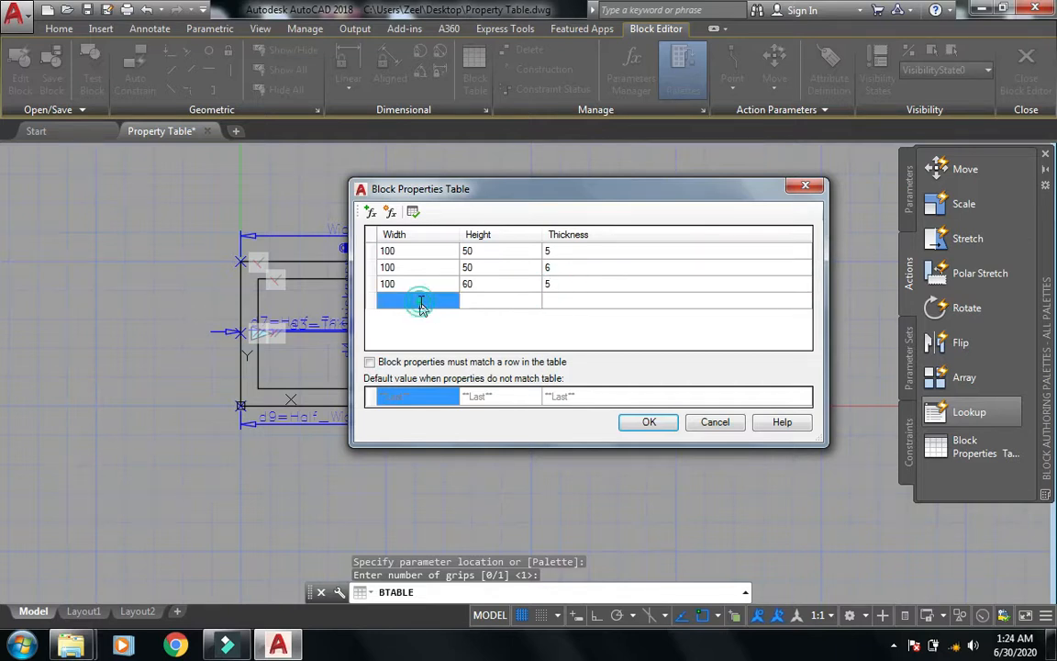
{"action": "left_click", "coordinate": [421, 303]}
{"action": "type", "text": "100"}
{"action": "left_click", "coordinate": [486, 300]}
{"action": "left_click", "coordinate": [487, 300]}
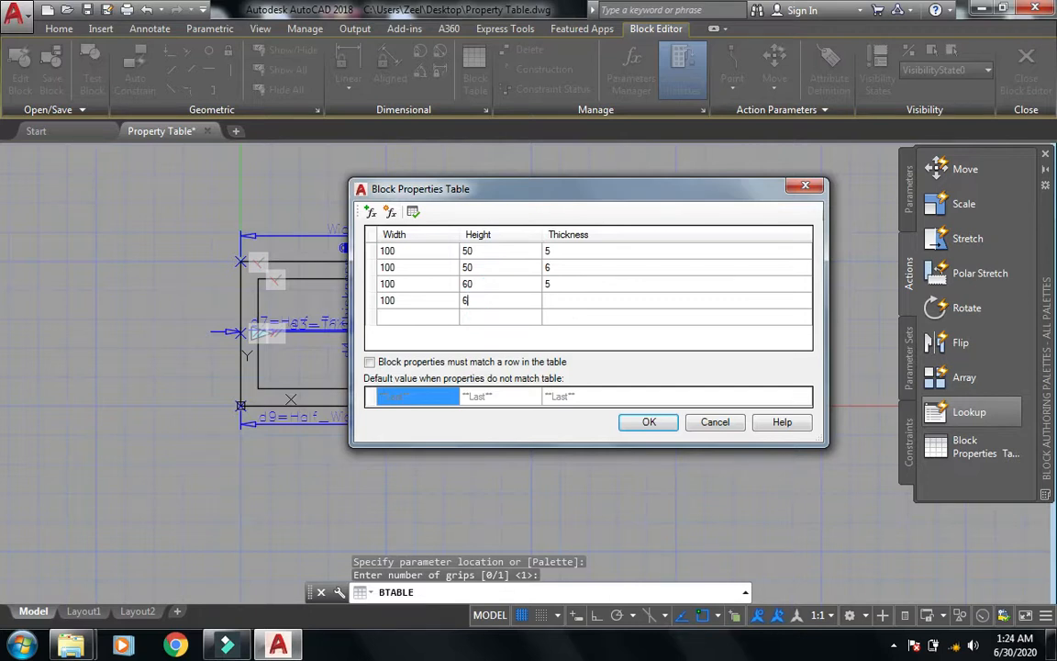
{"action": "type", "text": "60"}
{"action": "left_click", "coordinate": [555, 303]}
{"action": "left_click", "coordinate": [562, 301]}
- Add a fifth size row with Width 150, Height 50 and Thickness 5
{"action": "left_click", "coordinate": [392, 316]}
{"action": "left_click", "coordinate": [389, 315]}
{"action": "type", "text": "150"}
{"action": "left_click", "coordinate": [482, 325]}
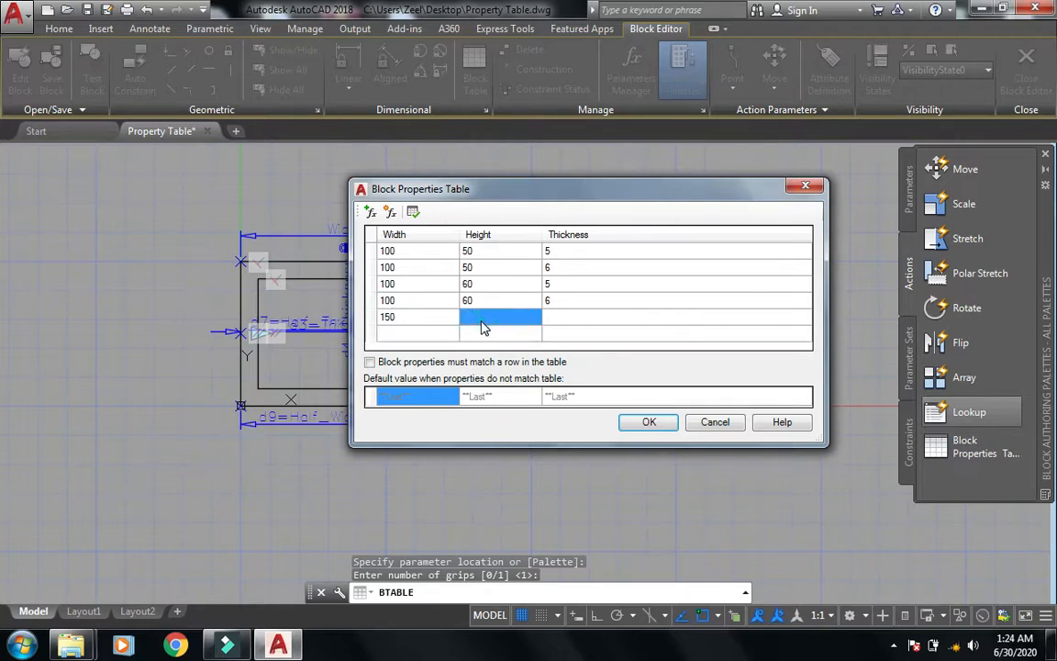
{"action": "type", "text": "50"}
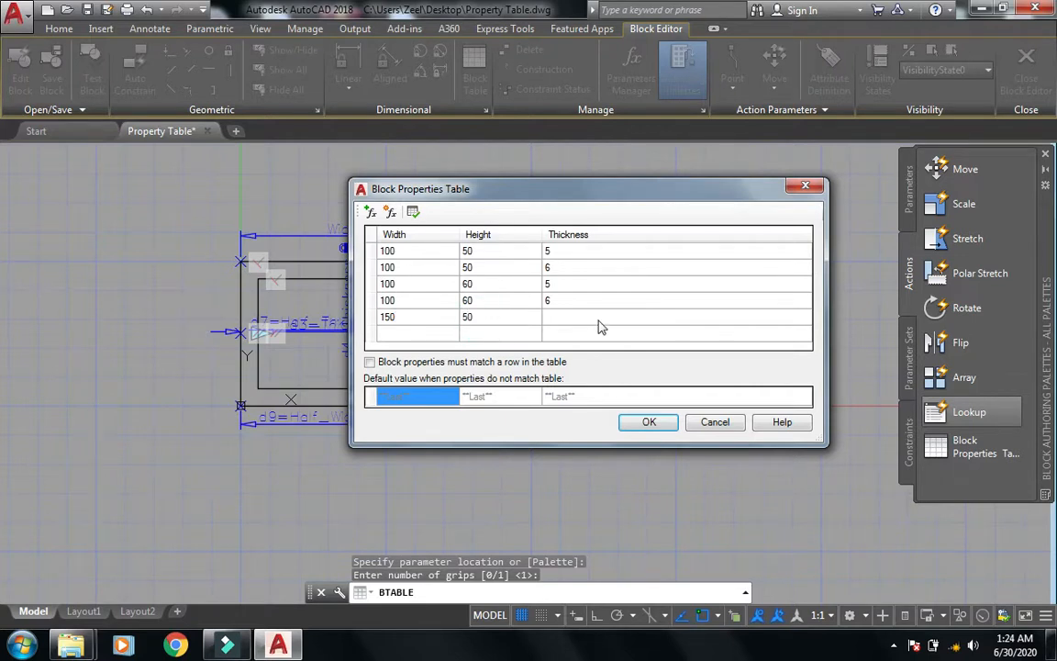
{"action": "left_click", "coordinate": [599, 326]}
{"action": "type", "text": "5"}
- Add a sixth size row with Width 150, Height 50 and Thickness 6
{"action": "left_click", "coordinate": [412, 333]}
{"action": "type", "text": "15"}
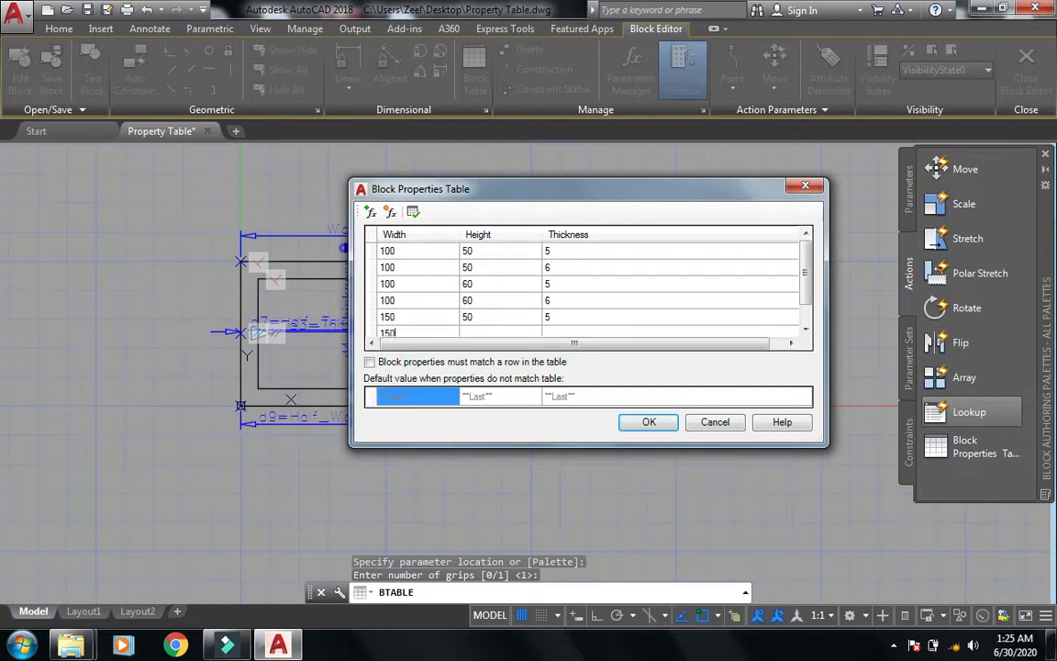
{"action": "left_click", "coordinate": [476, 333]}
{"action": "left_click", "coordinate": [479, 332]}
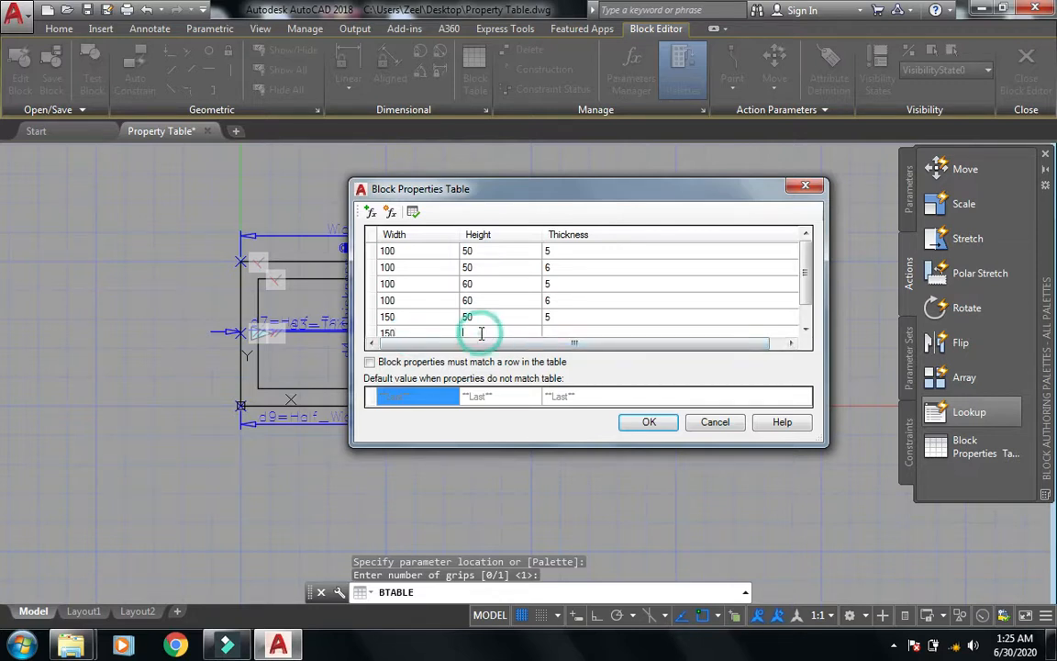
{"action": "left_click", "coordinate": [557, 330]}
{"action": "left_click", "coordinate": [557, 330]}
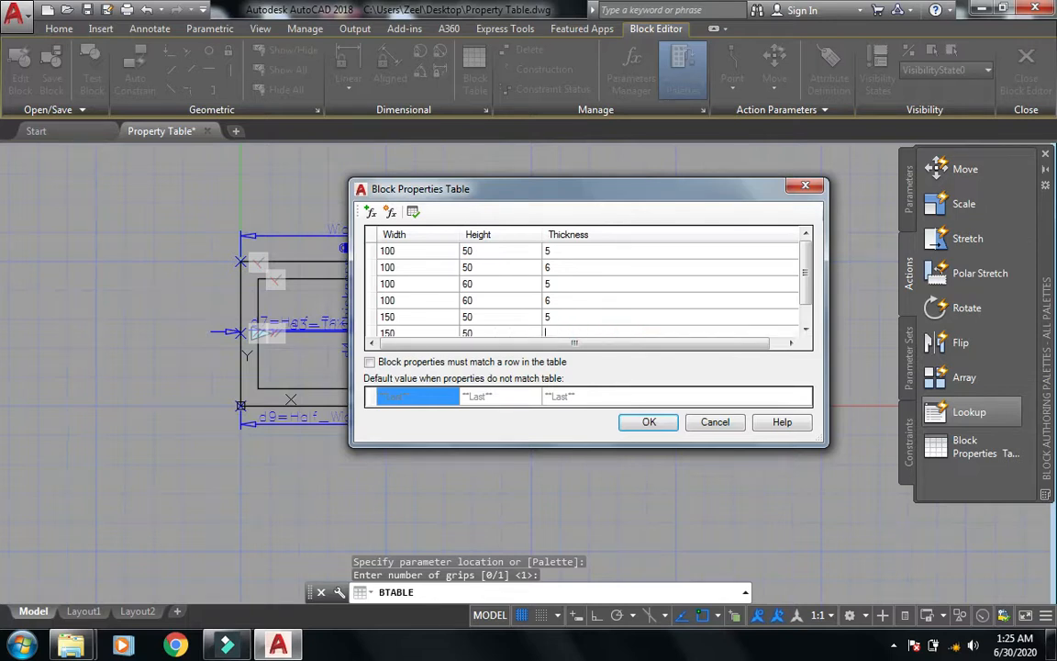
{"action": "type", "text": "6"}
{"action": "key", "text": "Return"}
- Add a seventh size row with Width 150, Height 60 and Thickness 5
{"action": "left_click", "coordinate": [404, 315]}
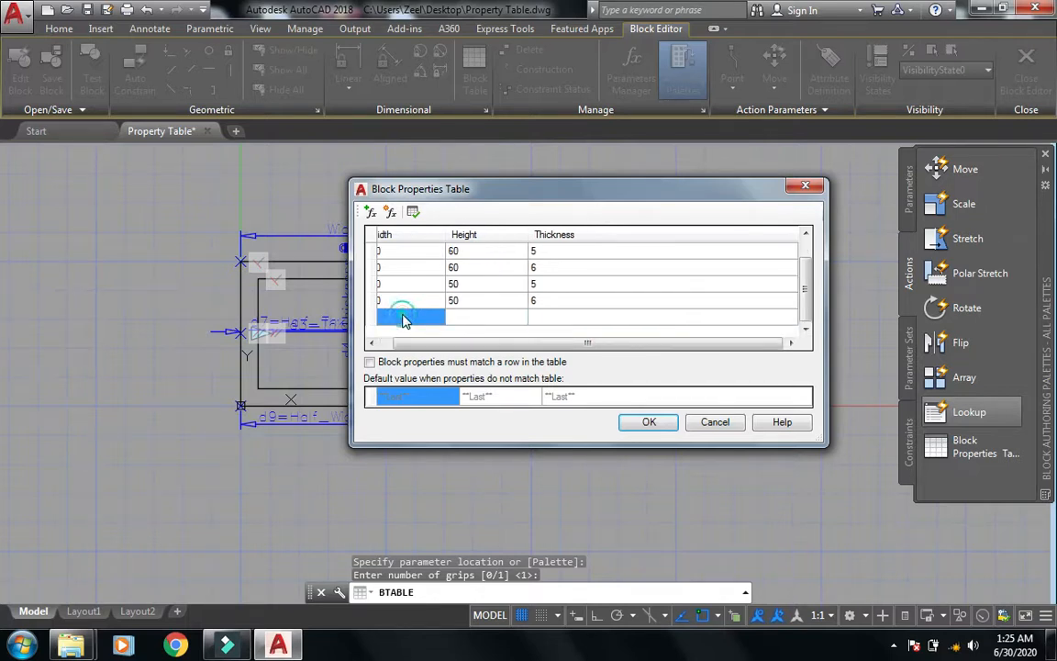
{"action": "left_click", "coordinate": [403, 315]}
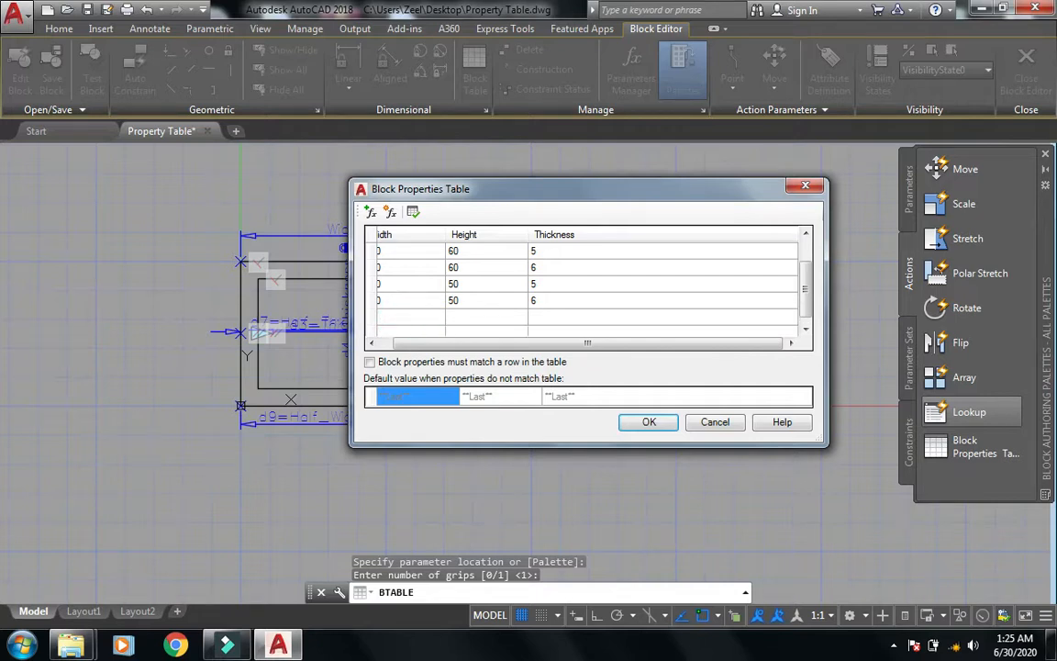
{"action": "left_click_drag", "start_coordinate": [408, 342], "coordinate": [387, 340]}
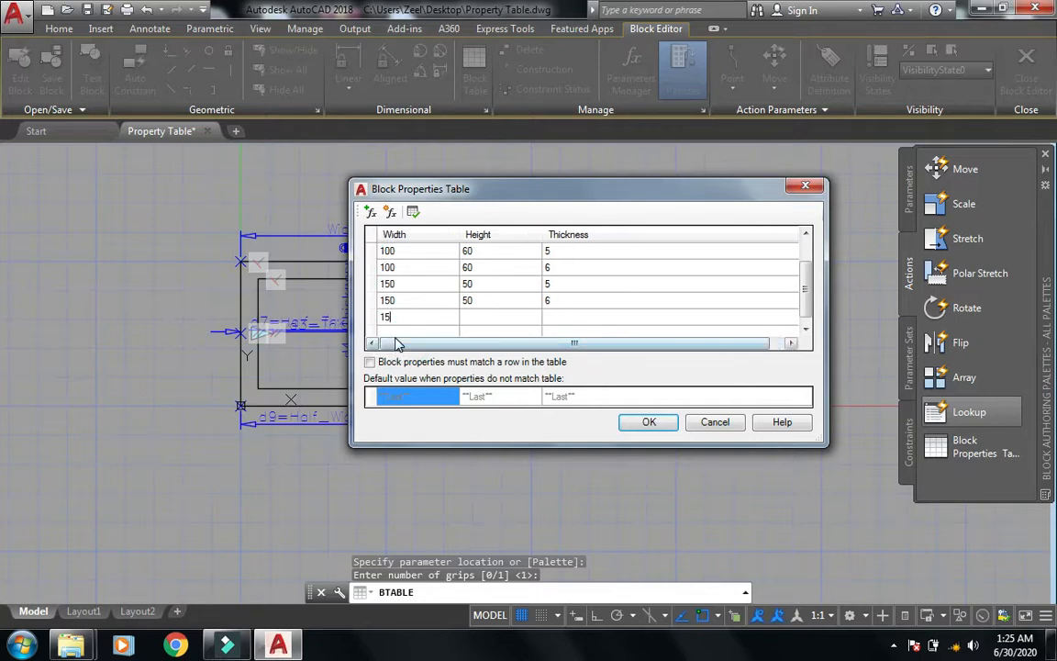
{"action": "left_click", "coordinate": [484, 301]}
{"action": "left_click", "coordinate": [480, 317]}
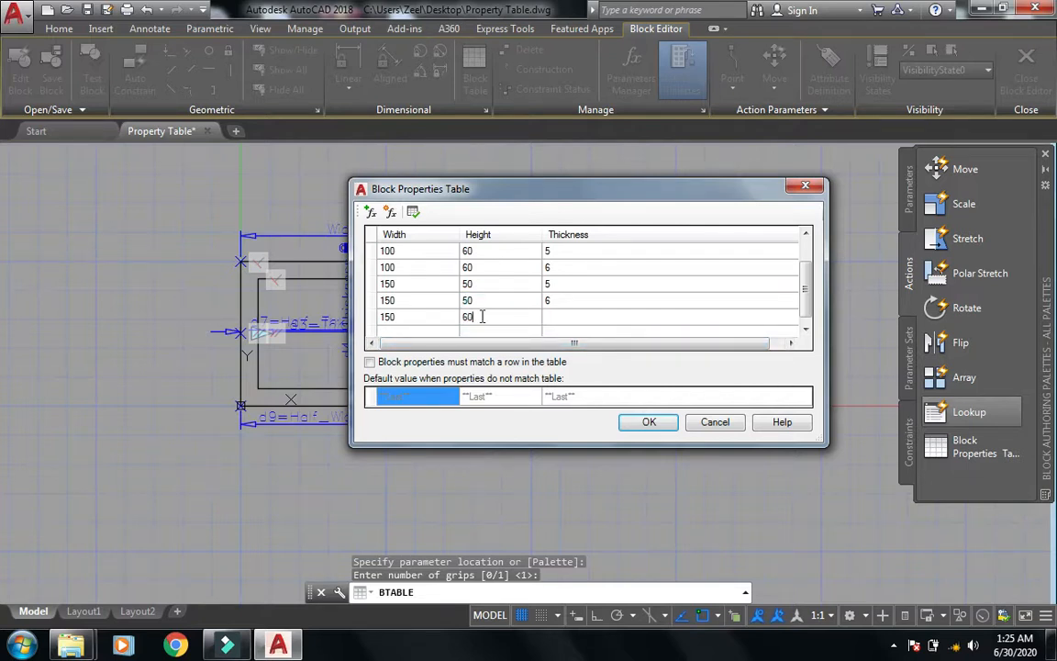
{"action": "left_click", "coordinate": [562, 318]}
- Add an eighth size row with Width 150, Height 60 and Thickness 6
{"action": "left_click", "coordinate": [395, 330]}
{"action": "left_click", "coordinate": [395, 331]}
{"action": "type", "text": "150"}
{"action": "left_click", "coordinate": [494, 331]}
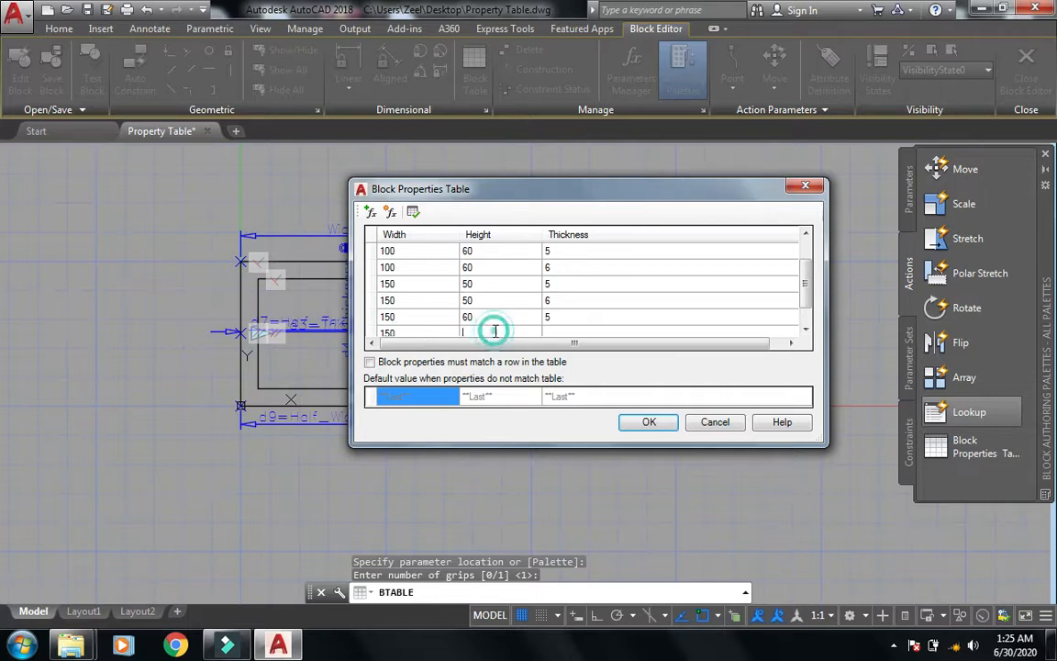
{"action": "type", "text": "60"}
{"action": "left_click", "coordinate": [548, 331]}
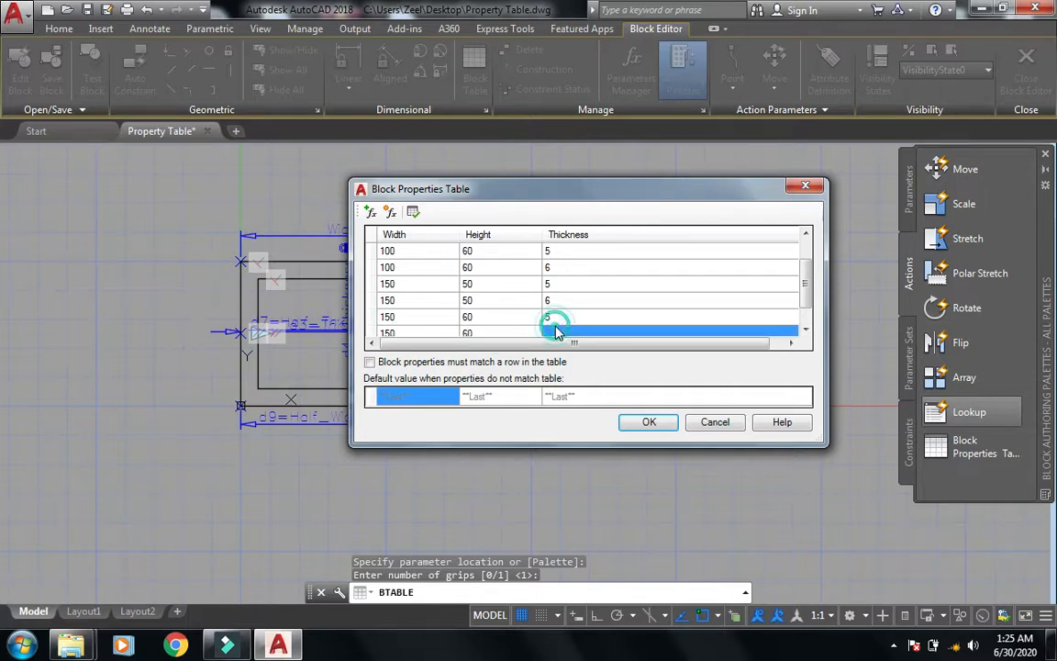
{"action": "left_click", "coordinate": [553, 330]}
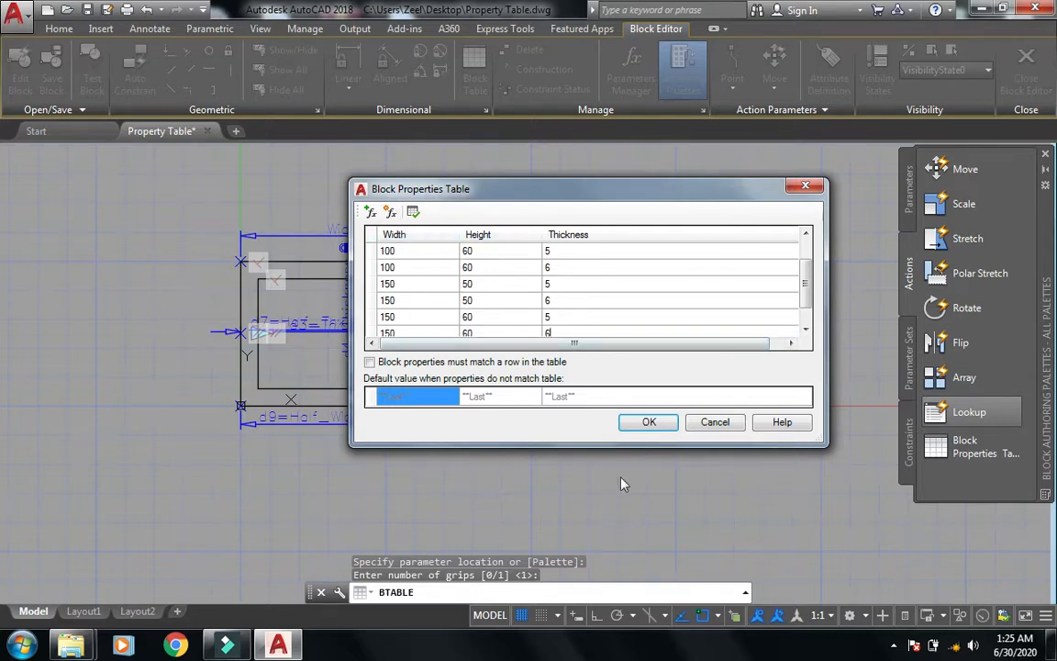
- Accept the block properties table and exit the Block Editor, saving the changes to the window block
{"action": "left_click", "coordinate": [649, 425]}
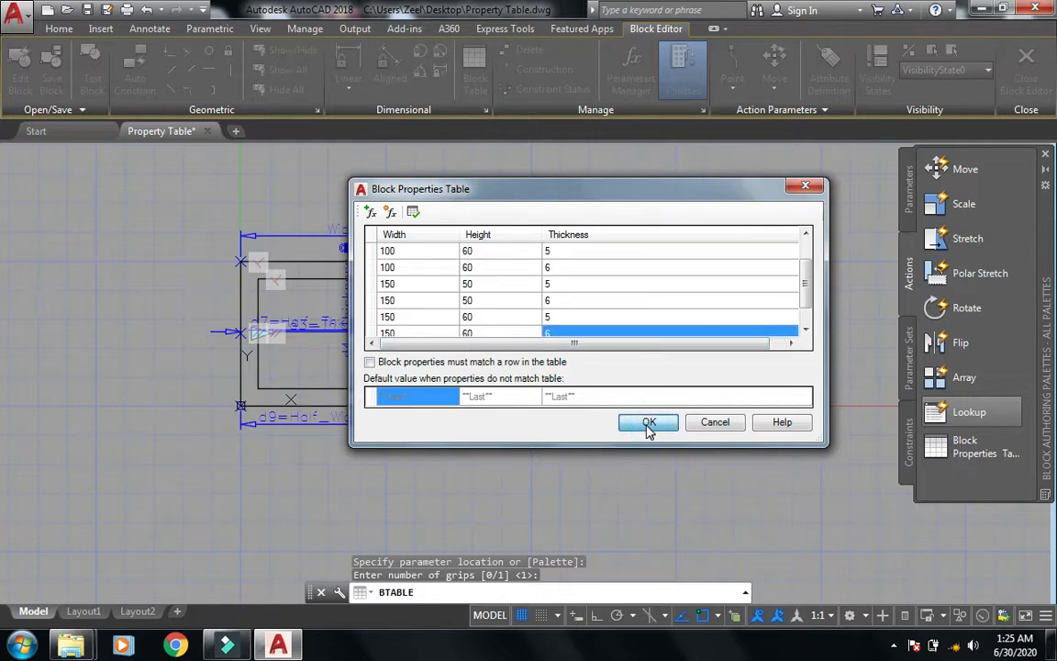
{"action": "left_click", "coordinate": [649, 424]}
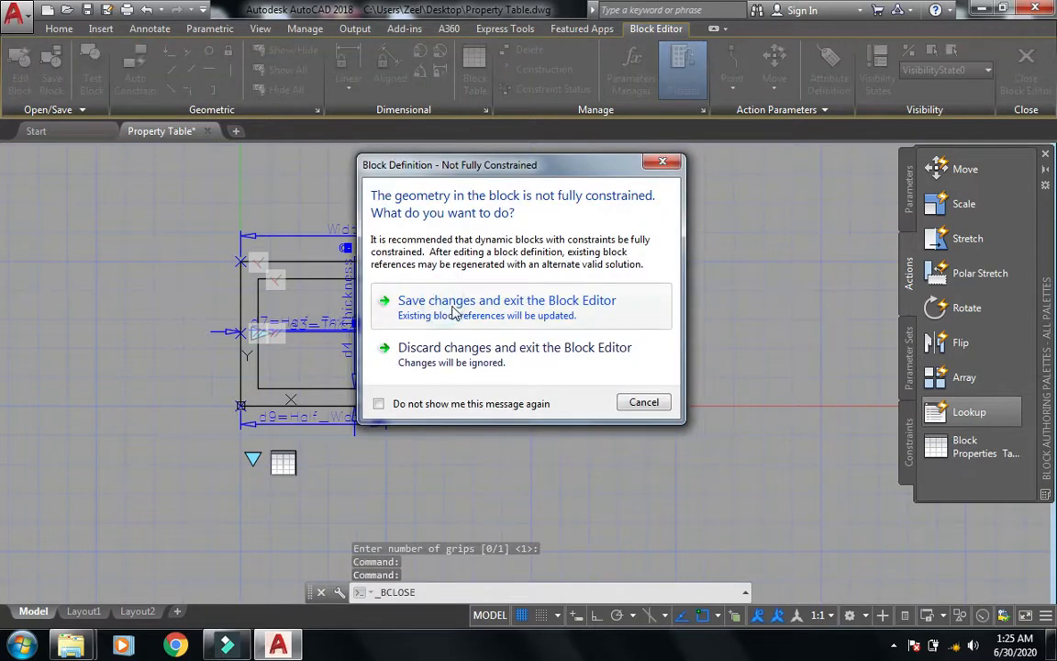
{"action": "left_click", "coordinate": [446, 308]}
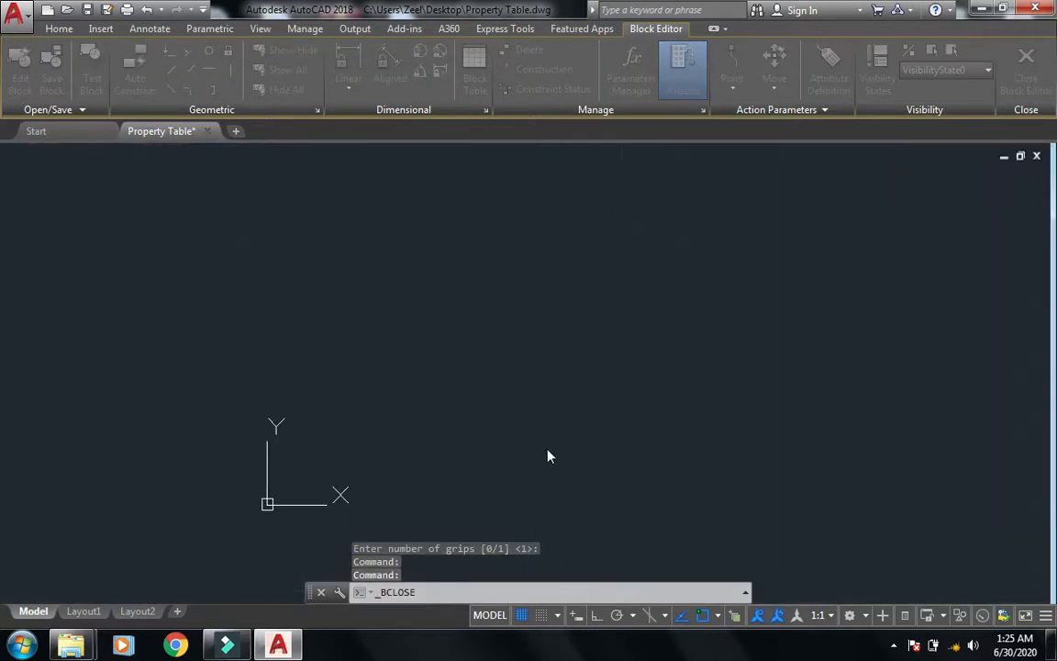
- Select the window block and examine the Height and Thickness choices its table grip offers for widths 100 and 150, then deselect it
{"action": "left_click", "coordinate": [634, 348]}
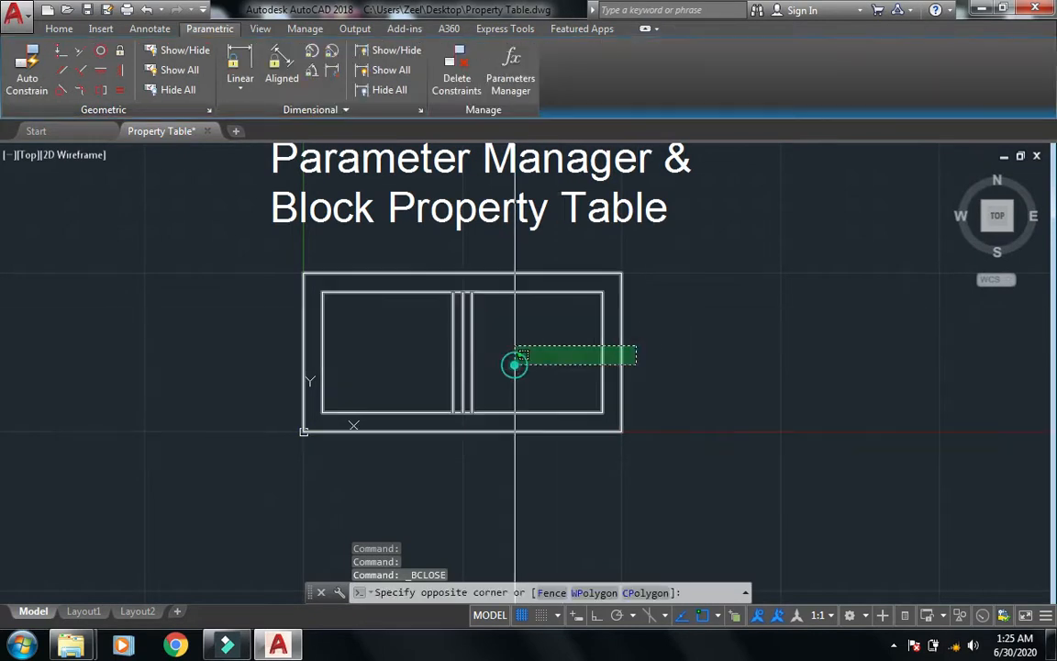
{"action": "left_click", "coordinate": [514, 365]}
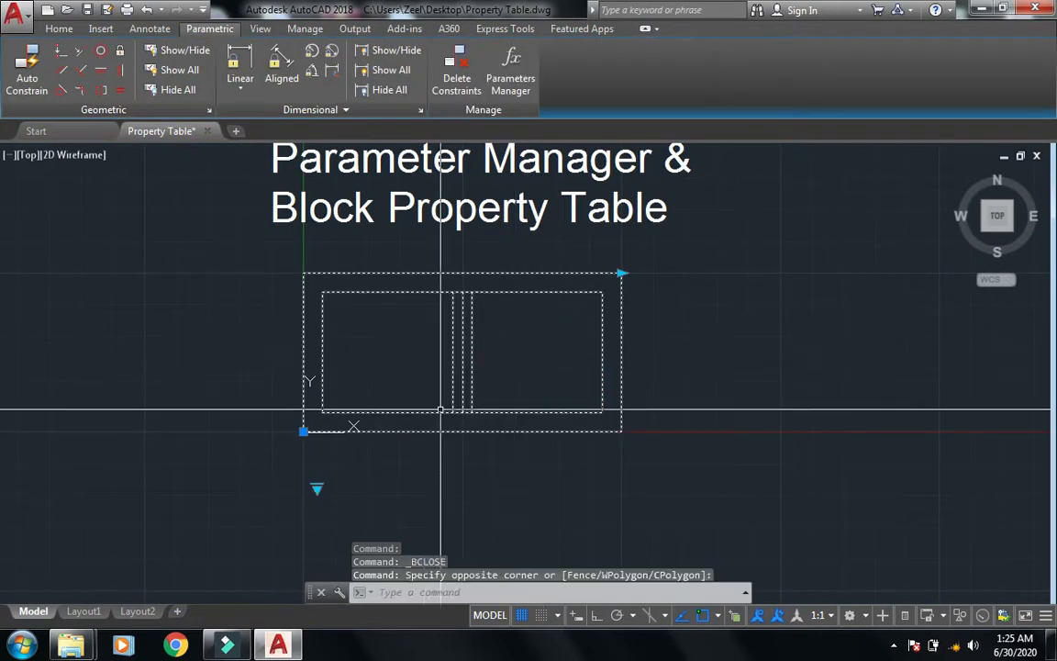
{"action": "left_click", "coordinate": [317, 490]}
{"action": "key", "text": "Escape"}
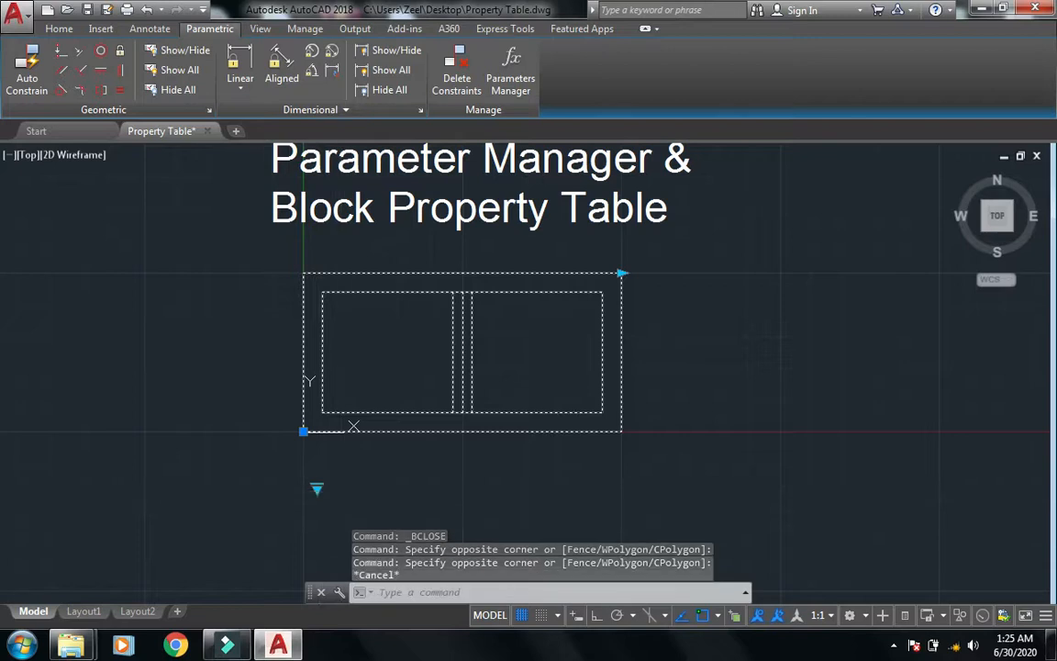
{"action": "left_click", "coordinate": [317, 487]}
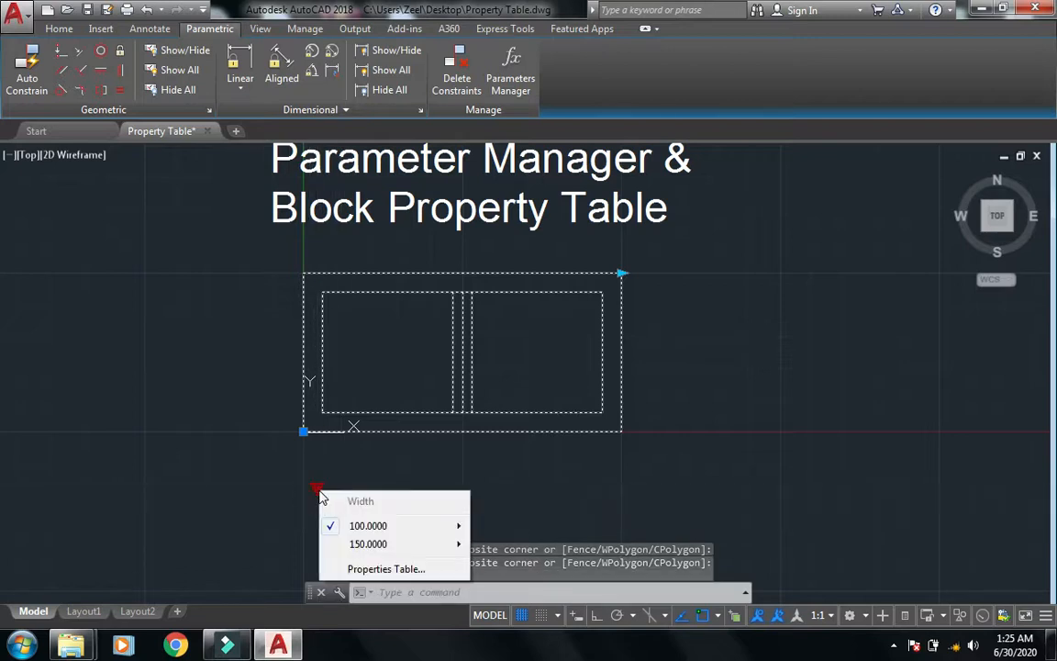
{"action": "mouse_move", "coordinate": [399, 532]}
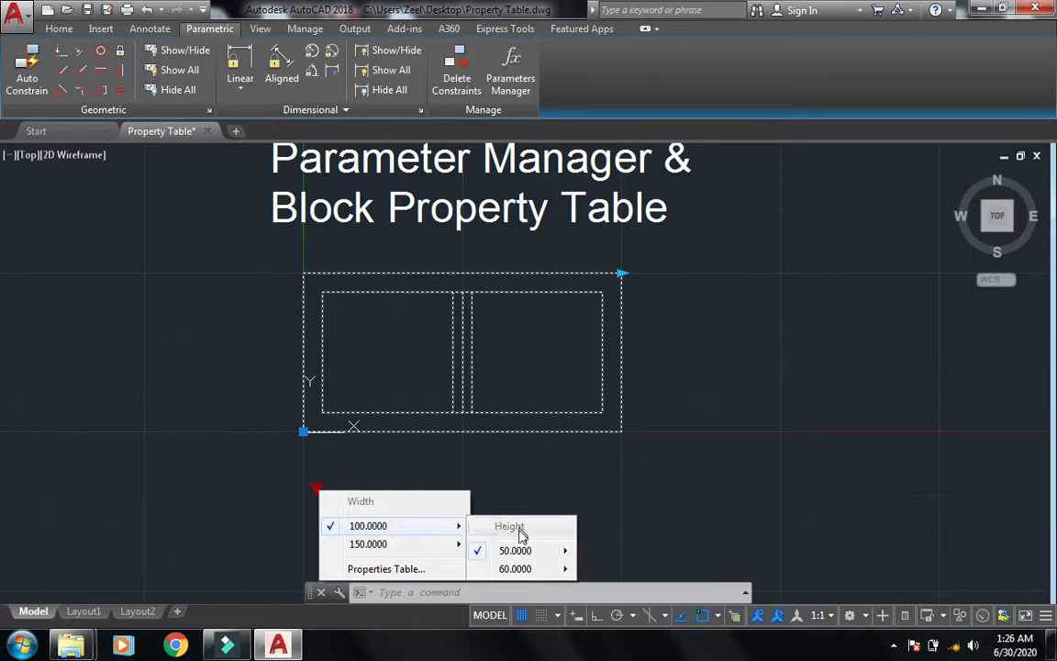
{"action": "mouse_move", "coordinate": [526, 555]}
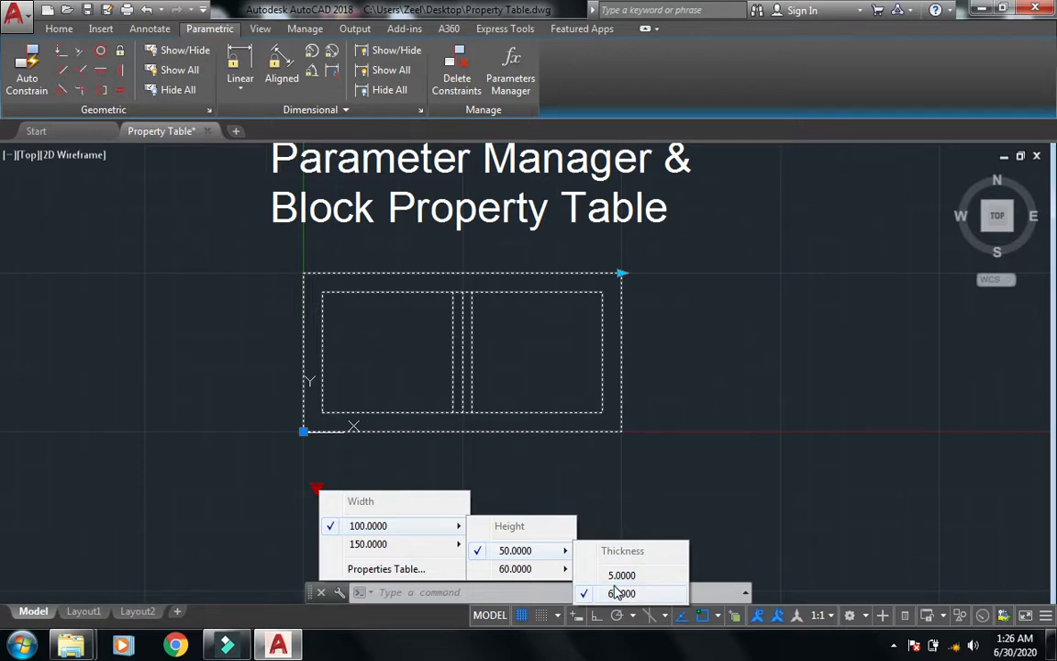
{"action": "left_click", "coordinate": [406, 528]}
{"action": "left_click", "coordinate": [514, 569]}
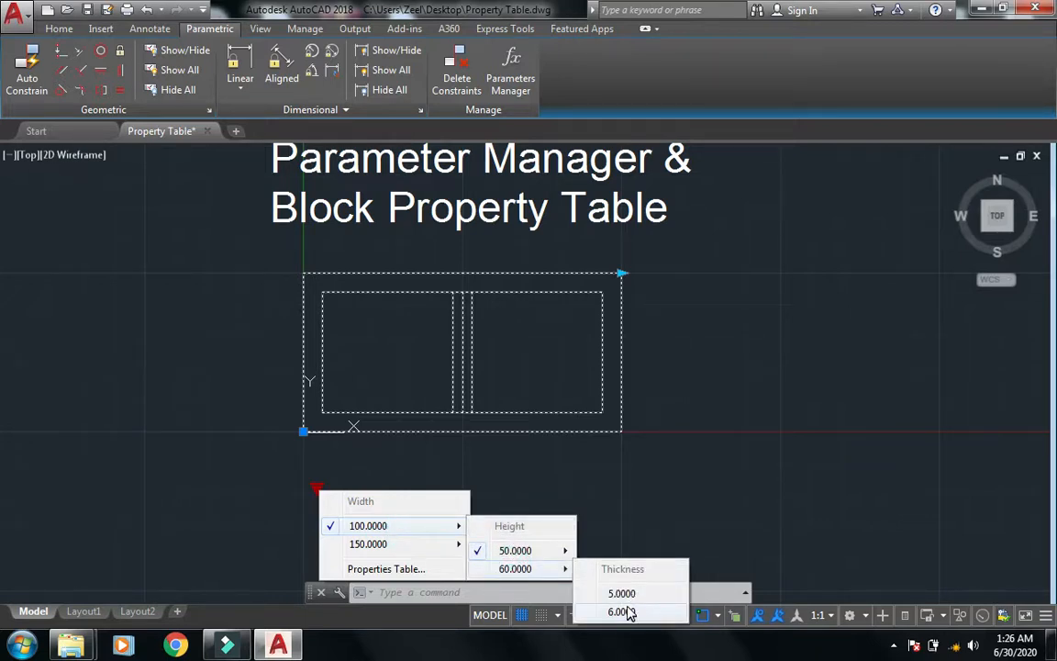
{"action": "mouse_move", "coordinate": [370, 548]}
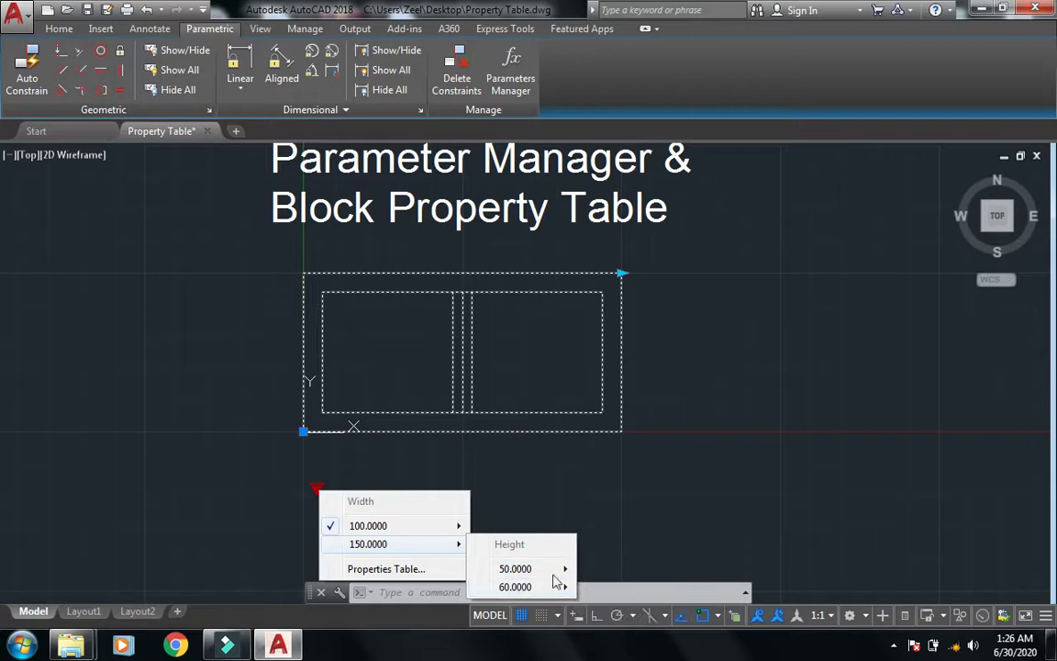
{"action": "mouse_move", "coordinate": [542, 569]}
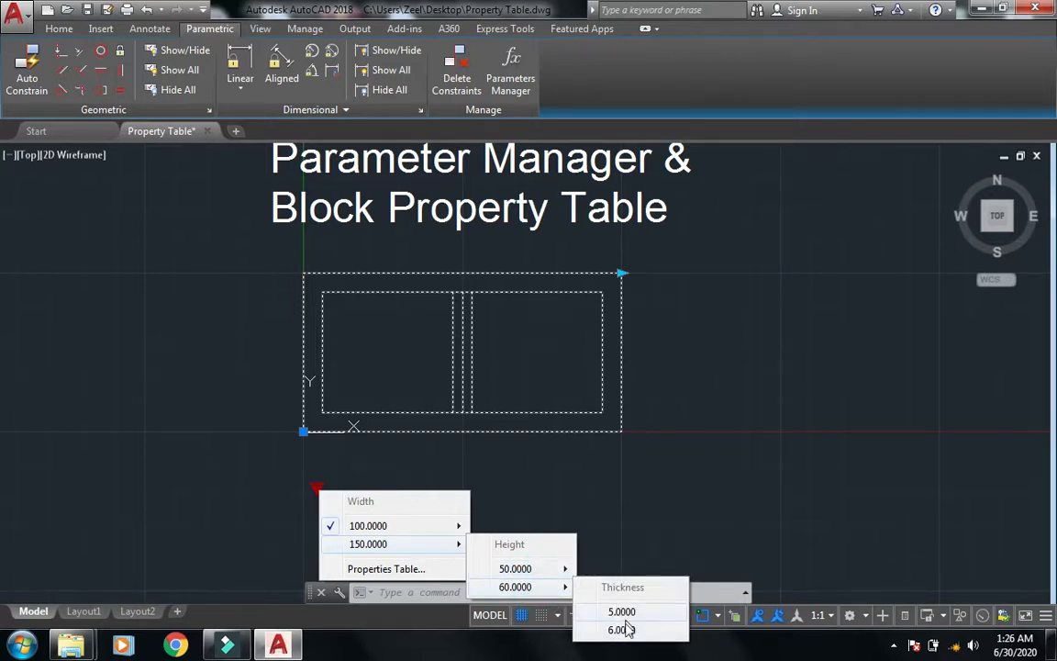
{"action": "left_click", "coordinate": [725, 456]}
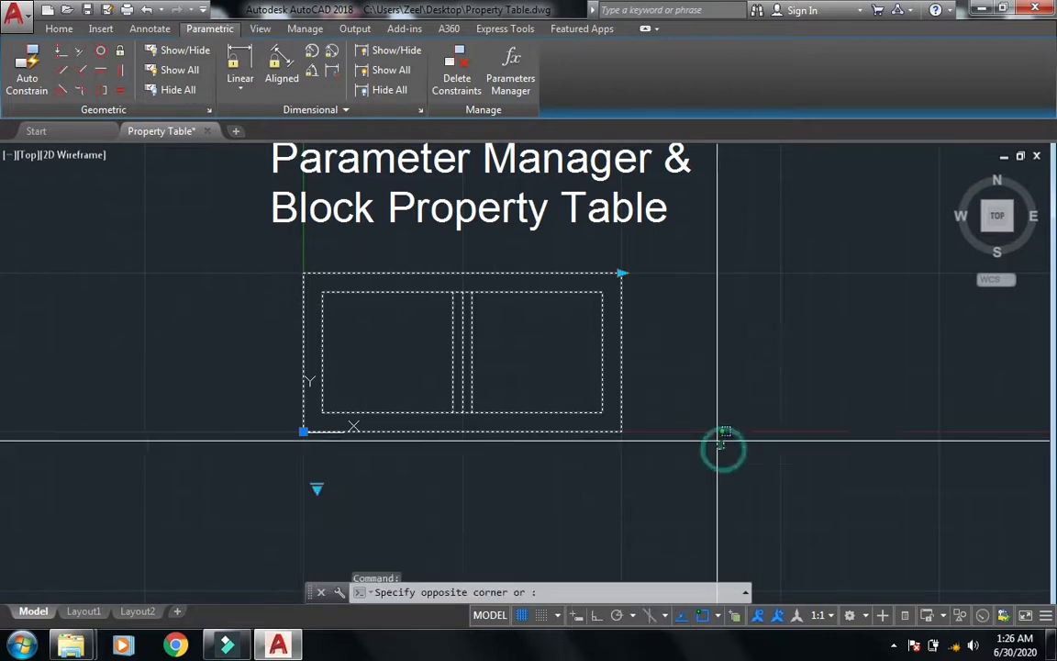
{"action": "key", "text": "Escape"}
{"action": "key", "text": "Escape"}
- Check the Parameters Manager for parameters in the main drawing and close it
{"action": "middle_click_drag", "start_coordinate": [714, 247], "coordinate": [706, 321]}
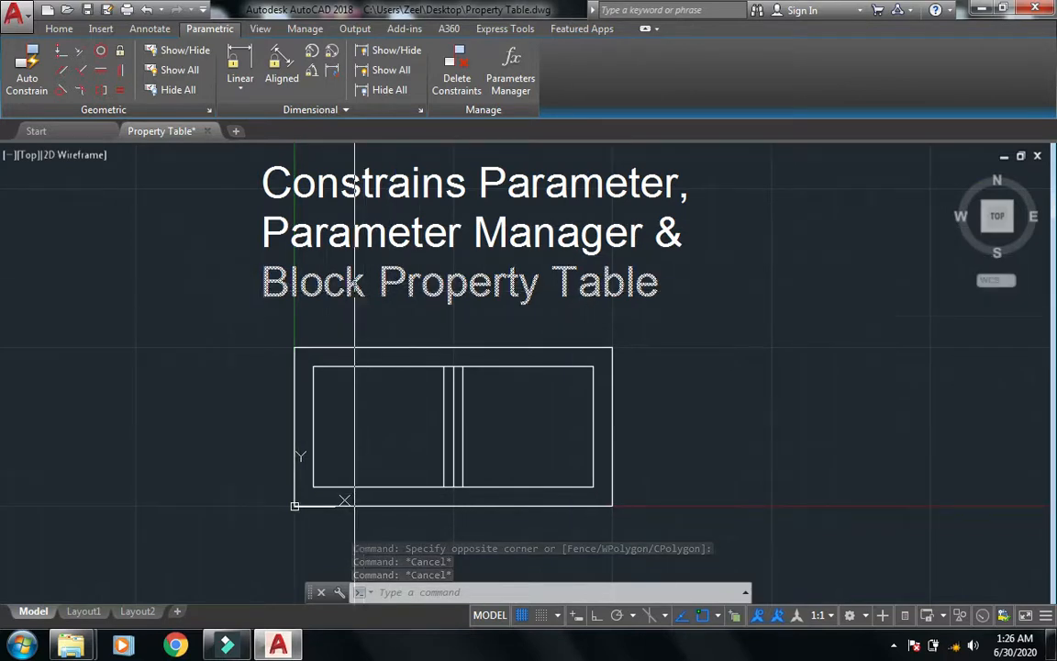
{"action": "key", "text": "Escape"}
{"action": "left_click", "coordinate": [513, 70]}
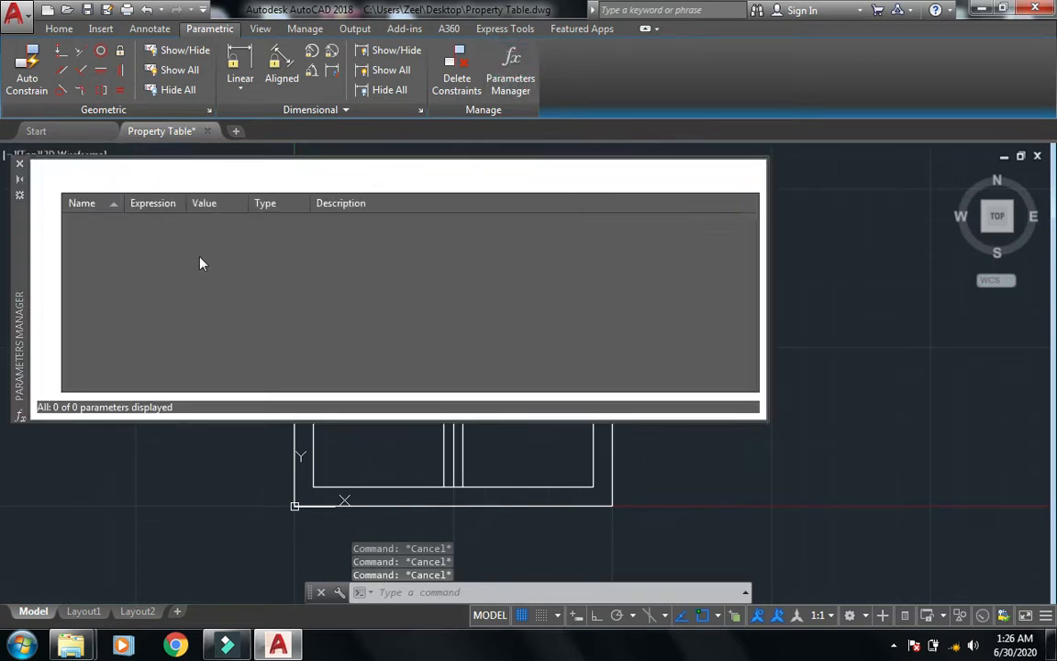
{"action": "left_click", "coordinate": [19, 163]}
{"action": "key", "text": "Escape"}
{"action": "key", "text": "Escape"}
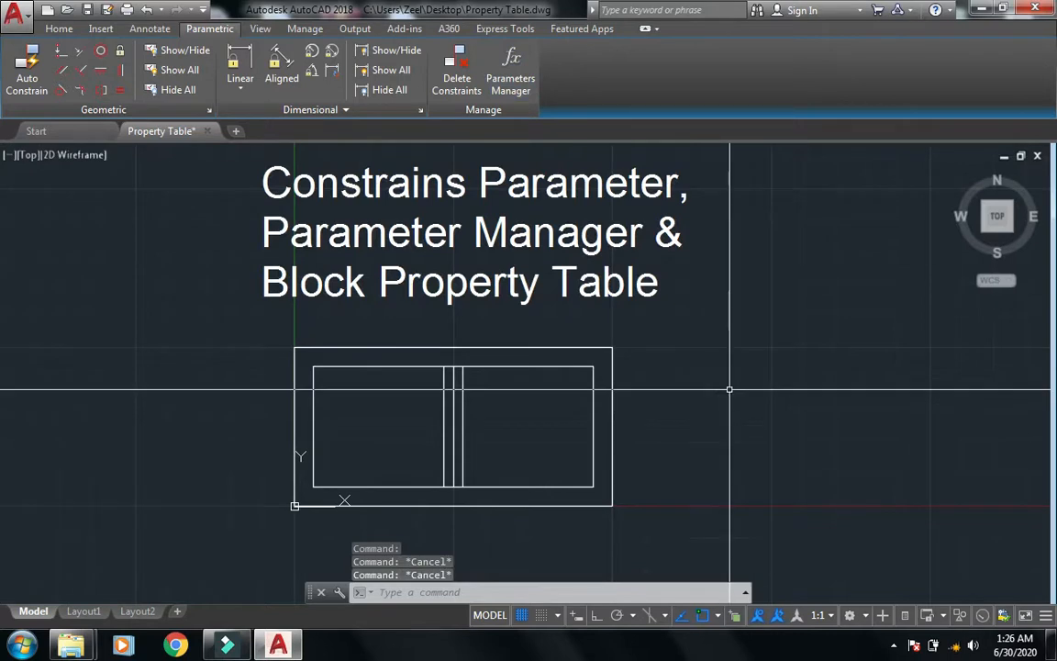